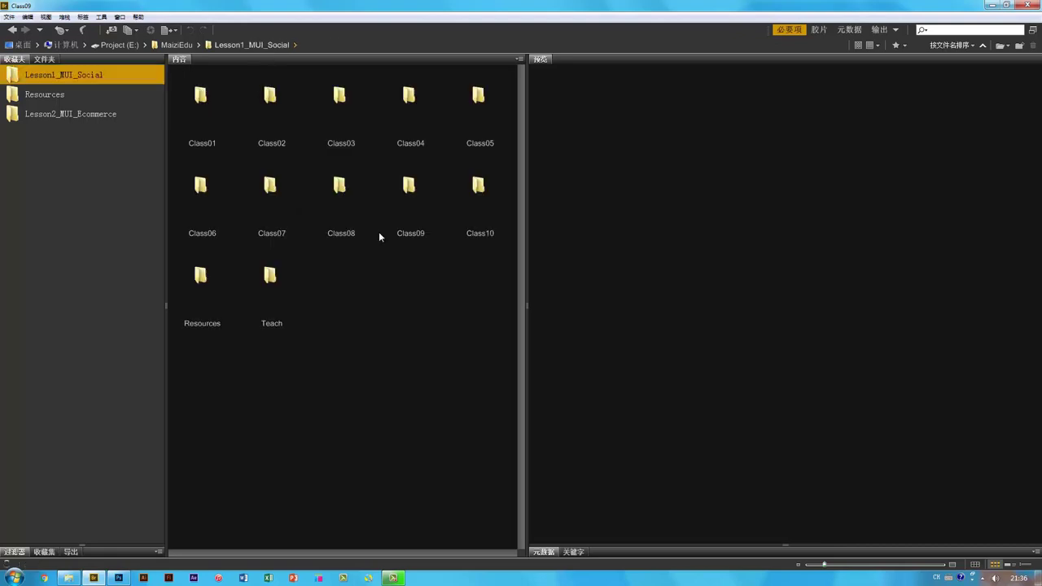
Open HichatHome.psd from the Class09 folder in Photoshop, collapse the properties display and activate the Move tool
double_click(407, 195)
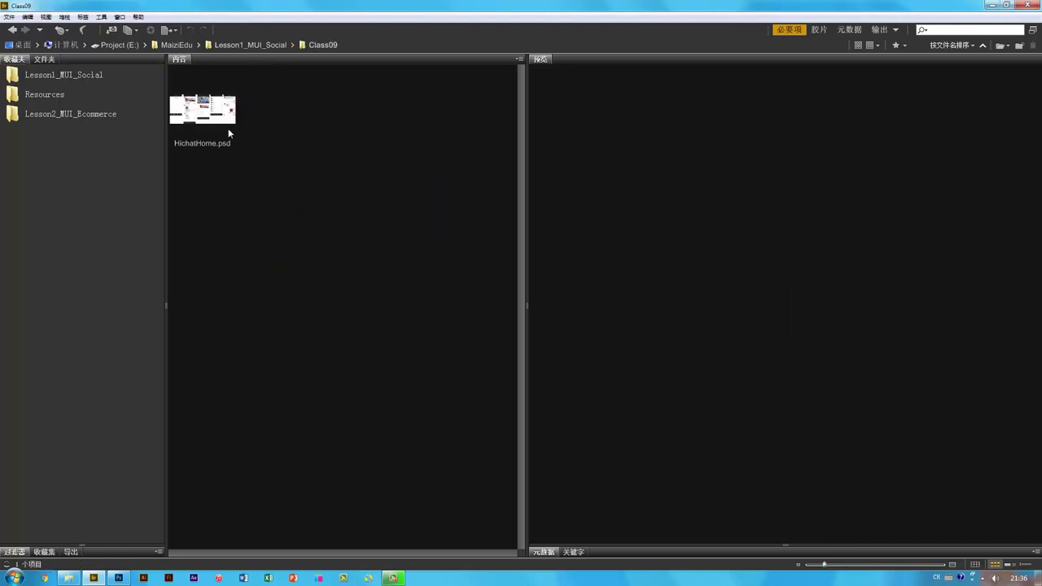
left_click(216, 124)
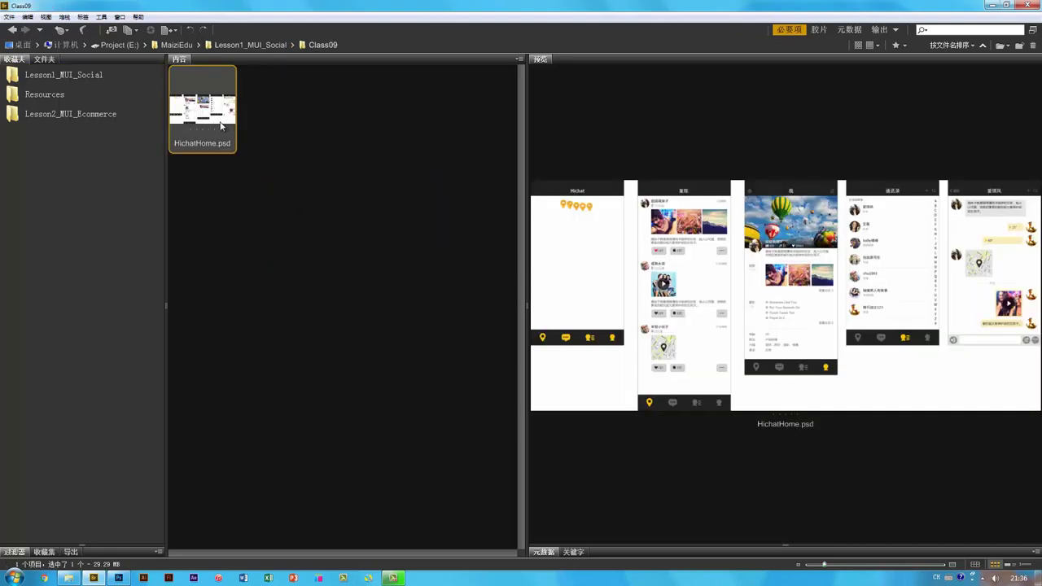
double_click(218, 116)
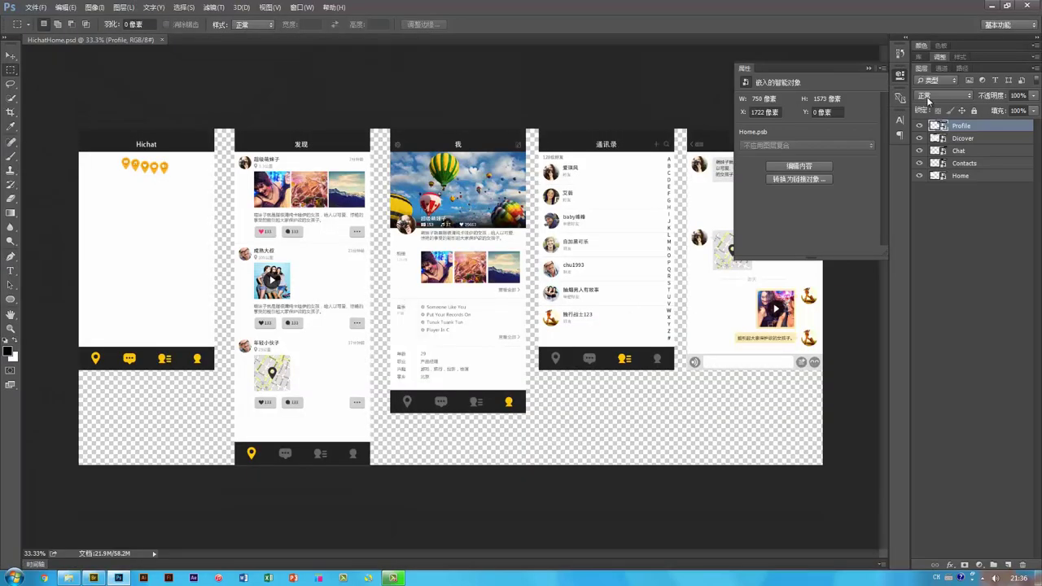
left_click(900, 74)
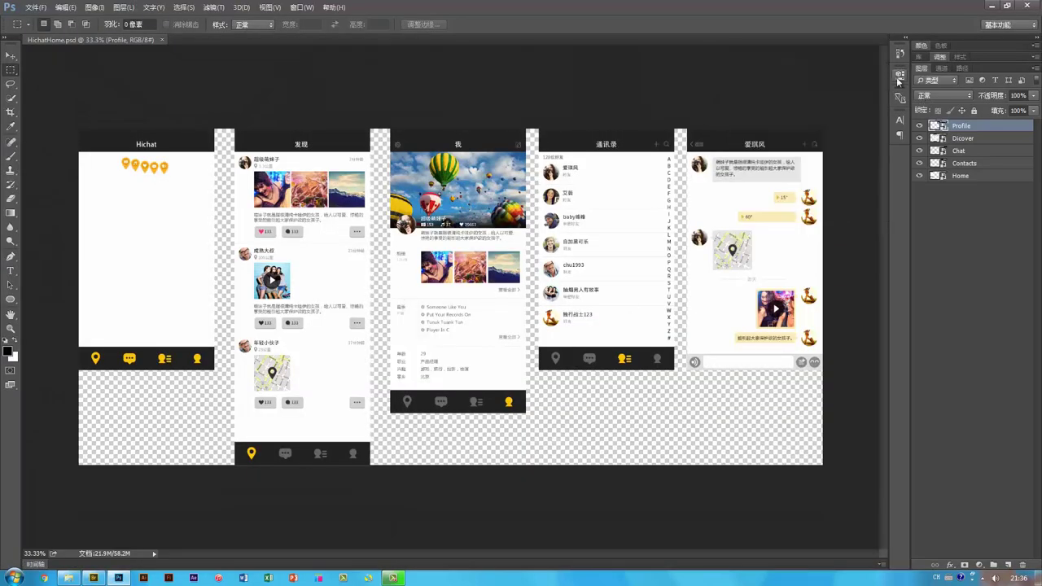
key("v")
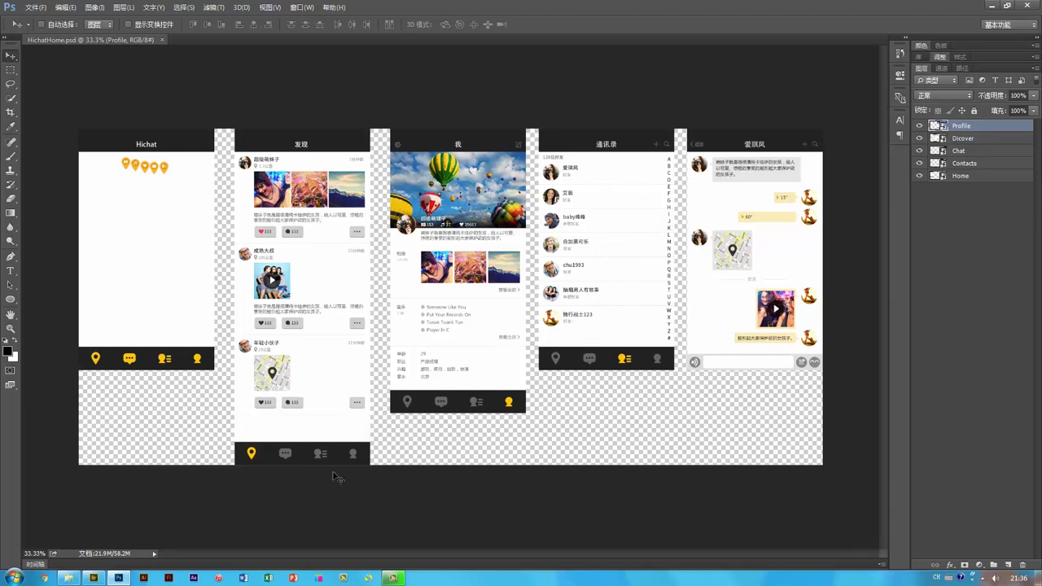
Switch to Bridge and compare the 消息.png and 通讯录.png wireframes in the 产品原型 folder under Resources
left_click(94, 578)
left_click(265, 216)
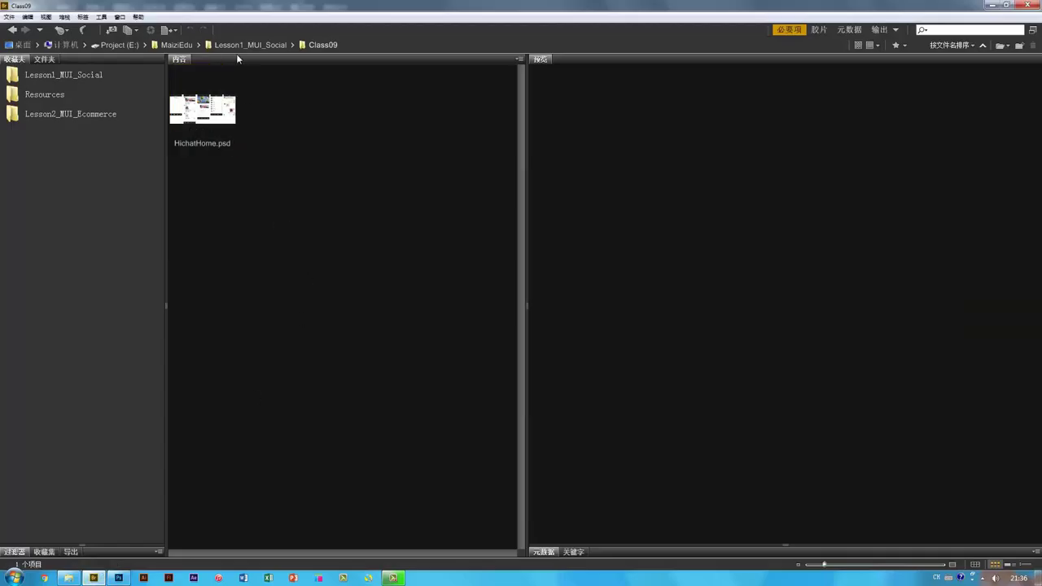
left_click(247, 43)
double_click(392, 107)
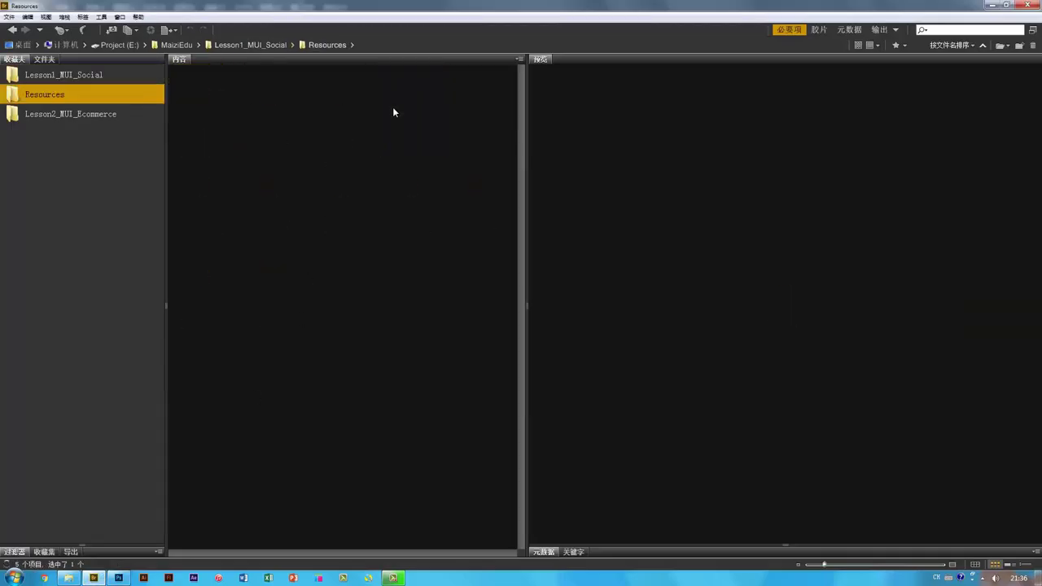
left_click(209, 197)
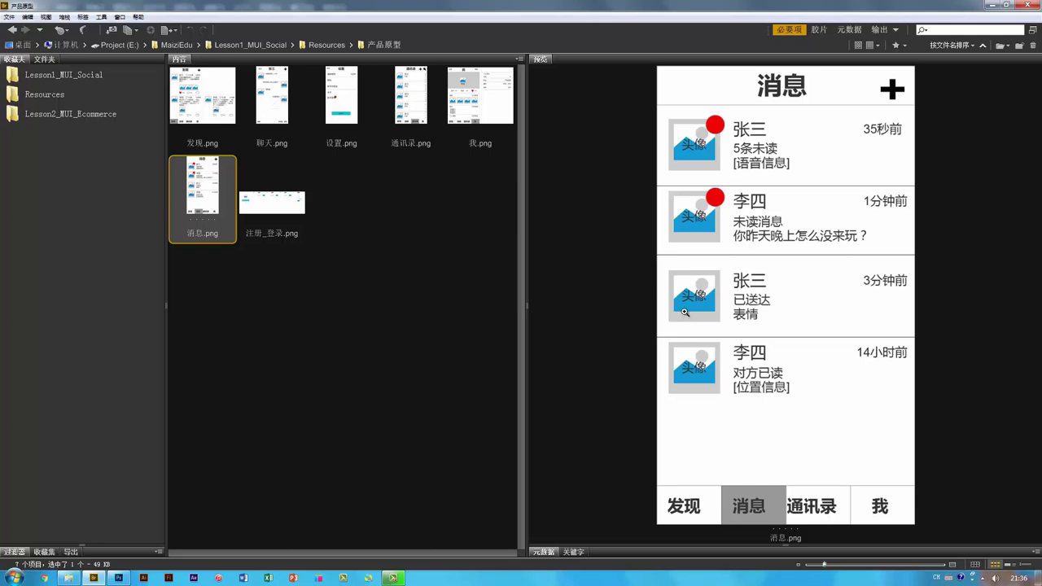
left_click(409, 107)
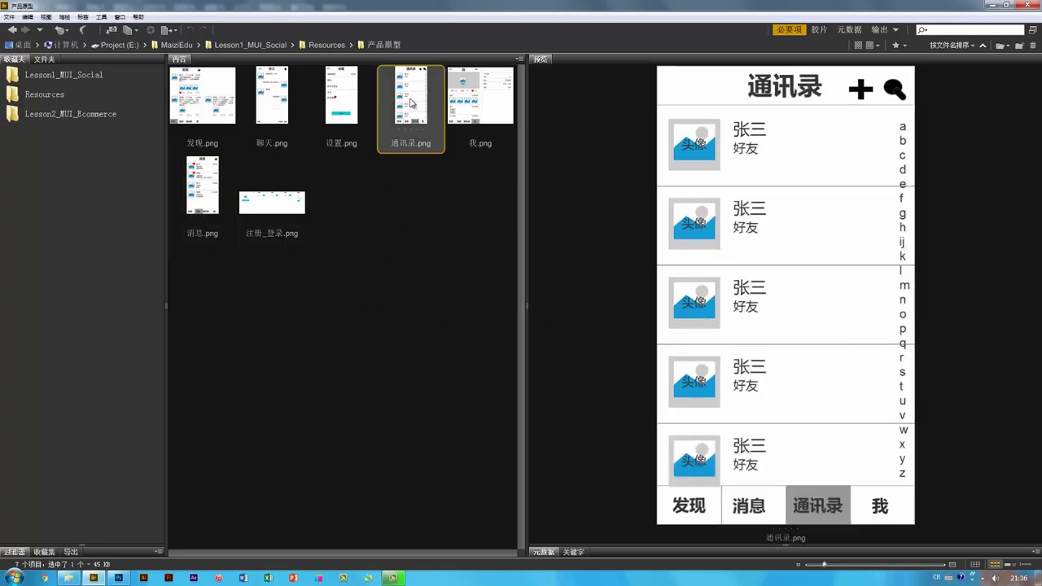
left_click(195, 192)
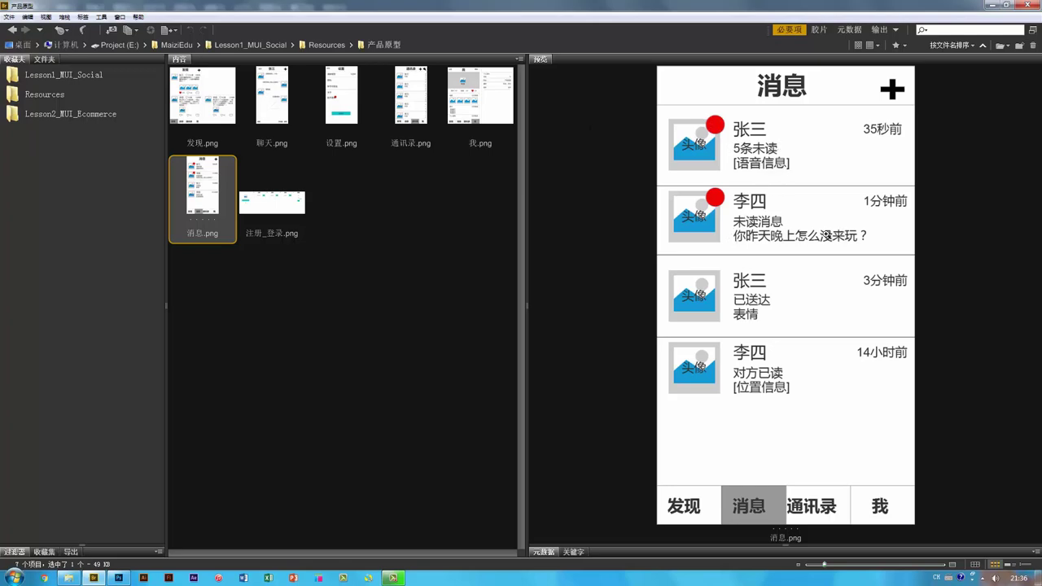
left_click(422, 101)
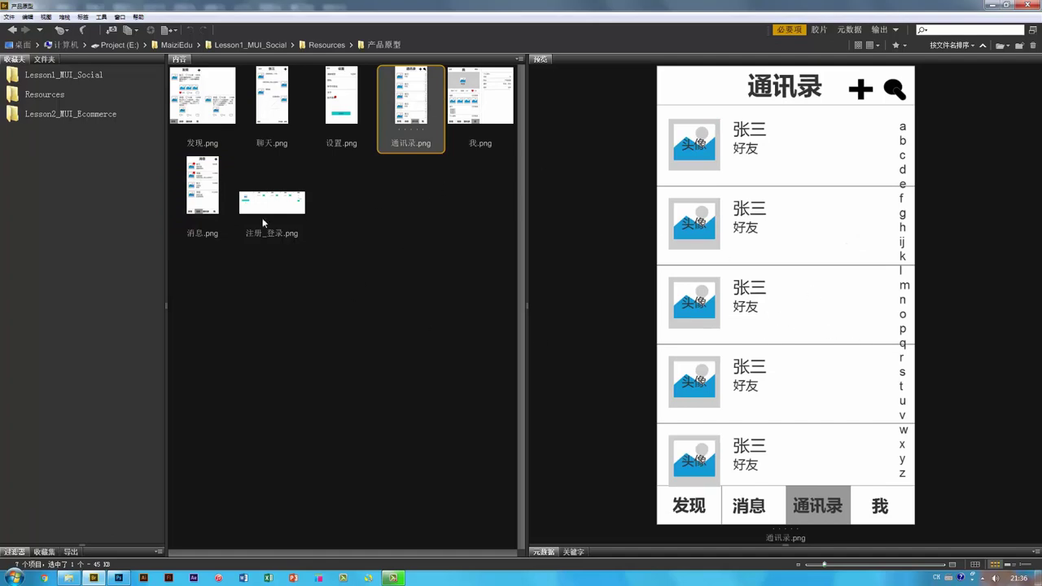
left_click(214, 208)
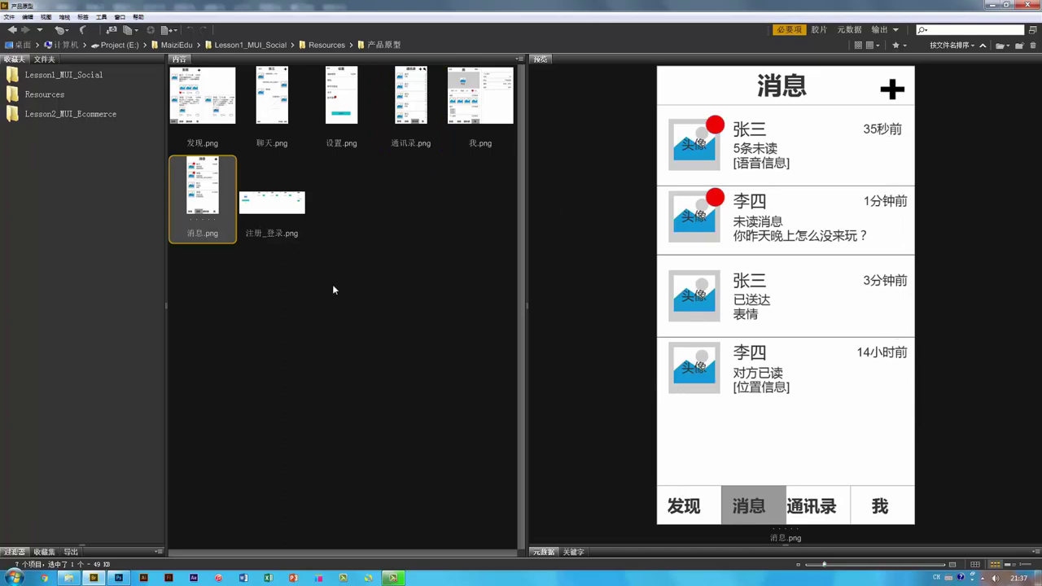
Switch to Photoshop, create an independent smart object copy of the Contacts layer and rename it Message
left_click(118, 578)
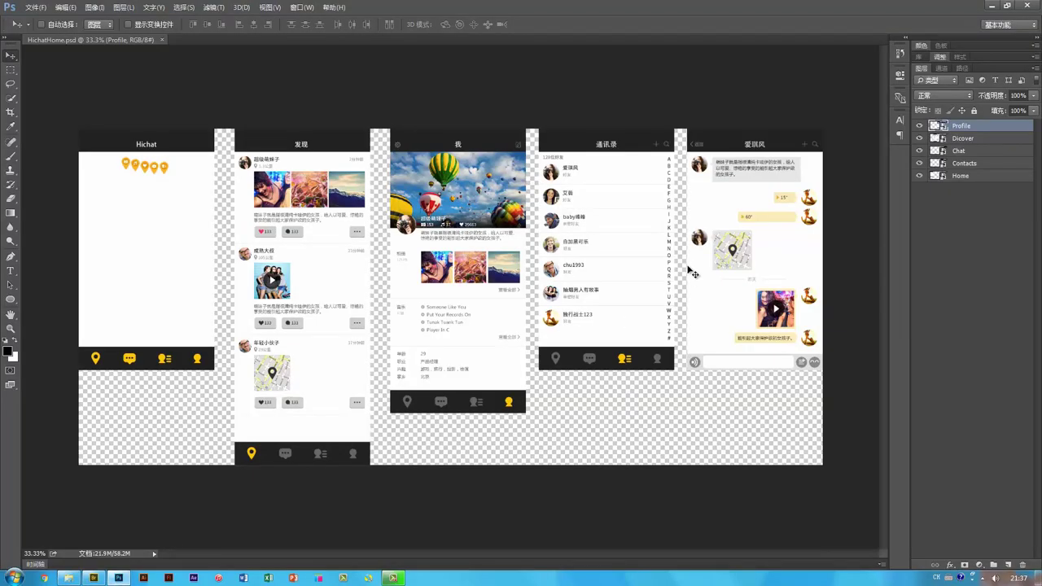
left_click(596, 223)
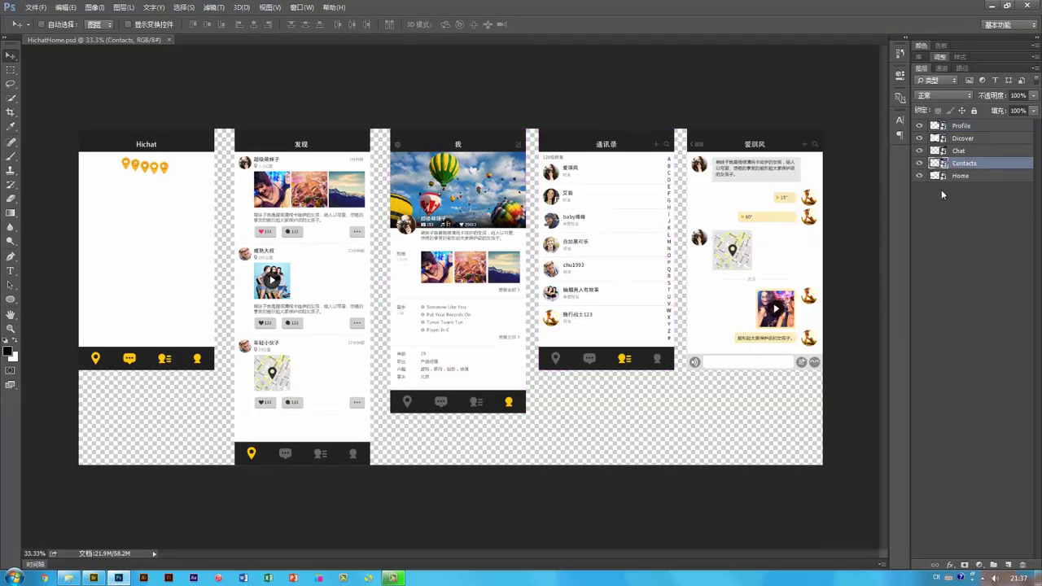
right_click(984, 166)
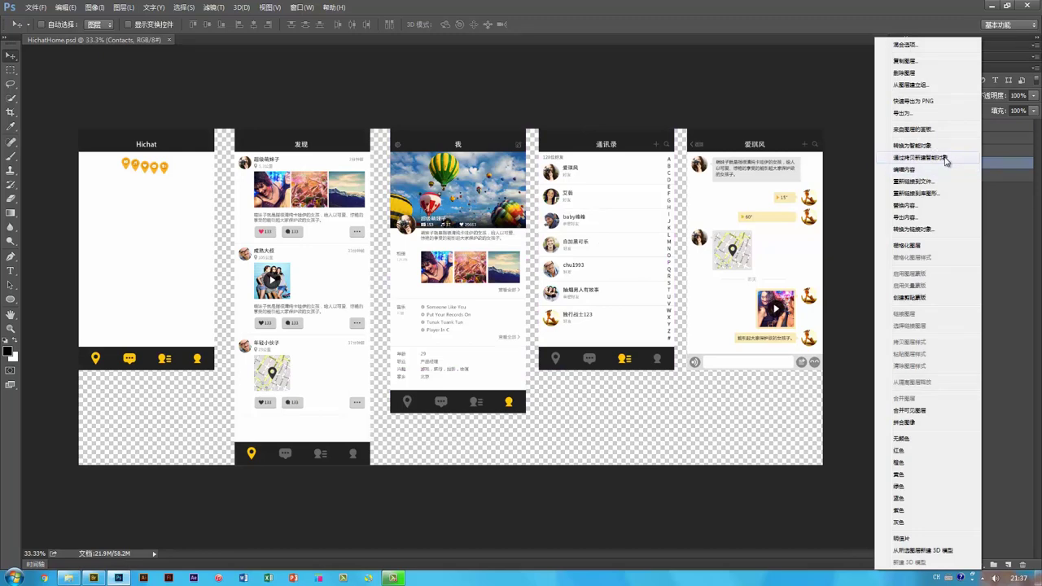
left_click(946, 158)
double_click(977, 164)
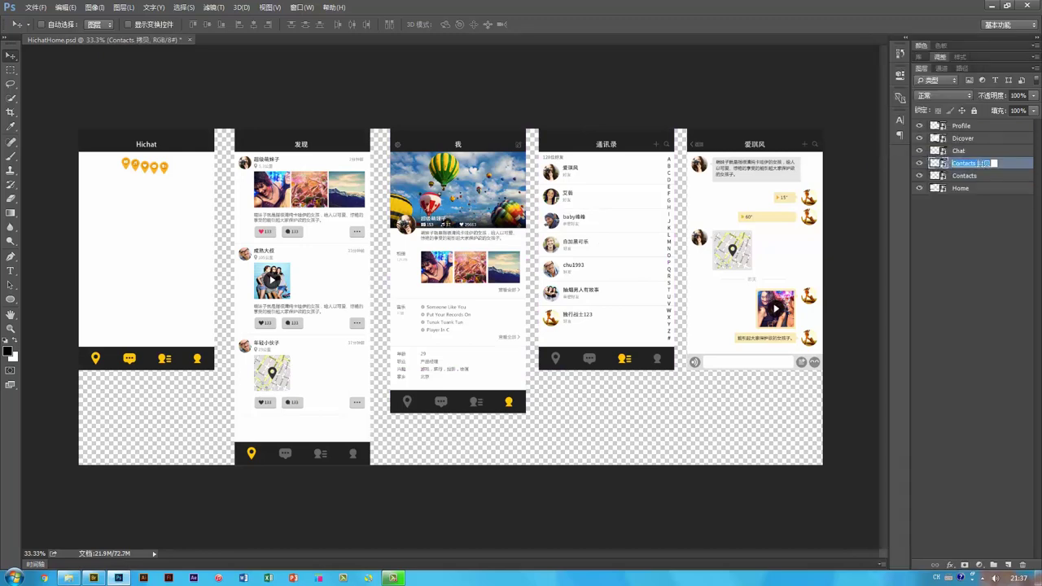
type("M")
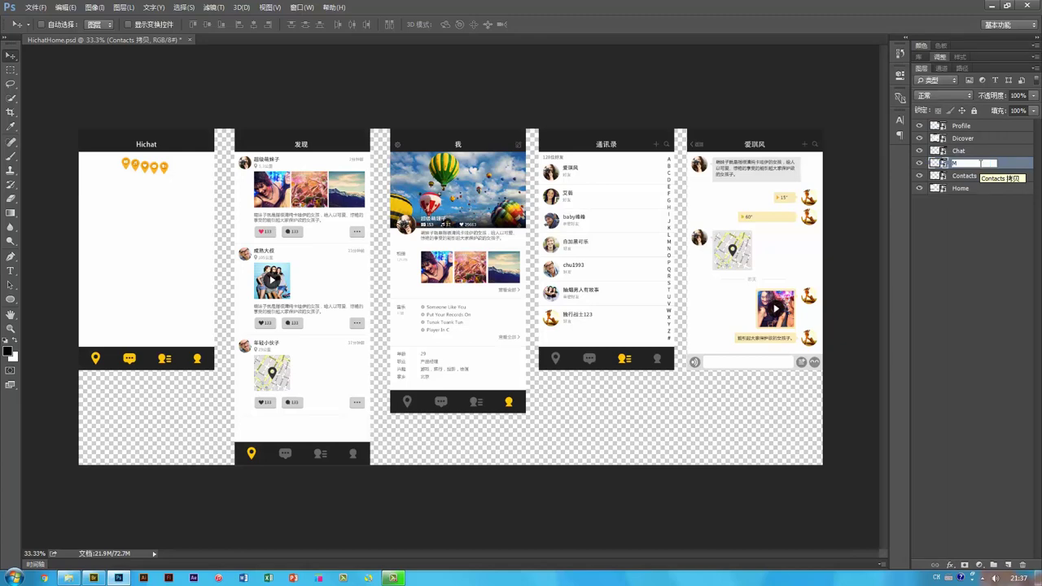
type("essage")
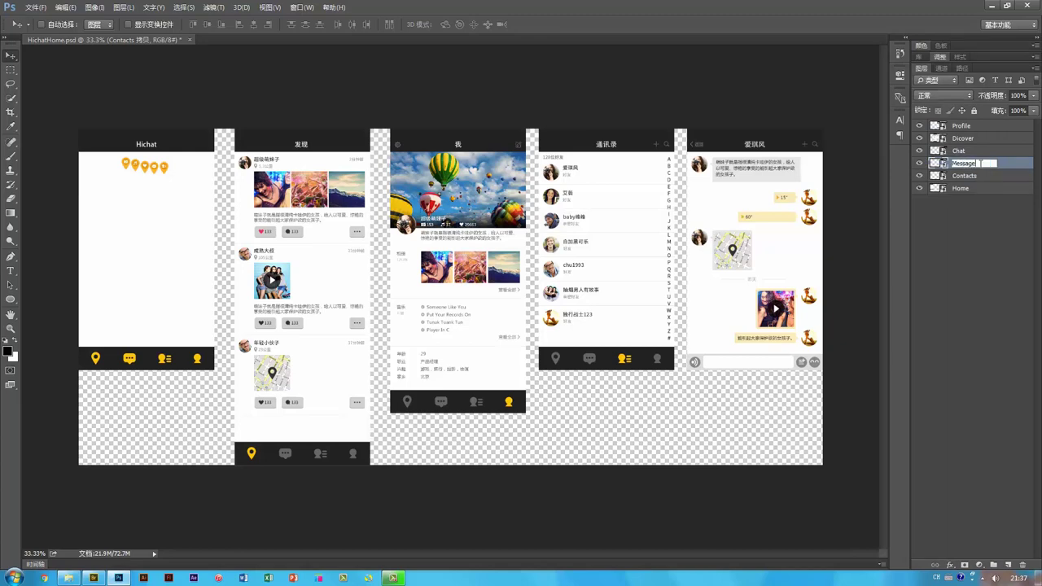
key("Return")
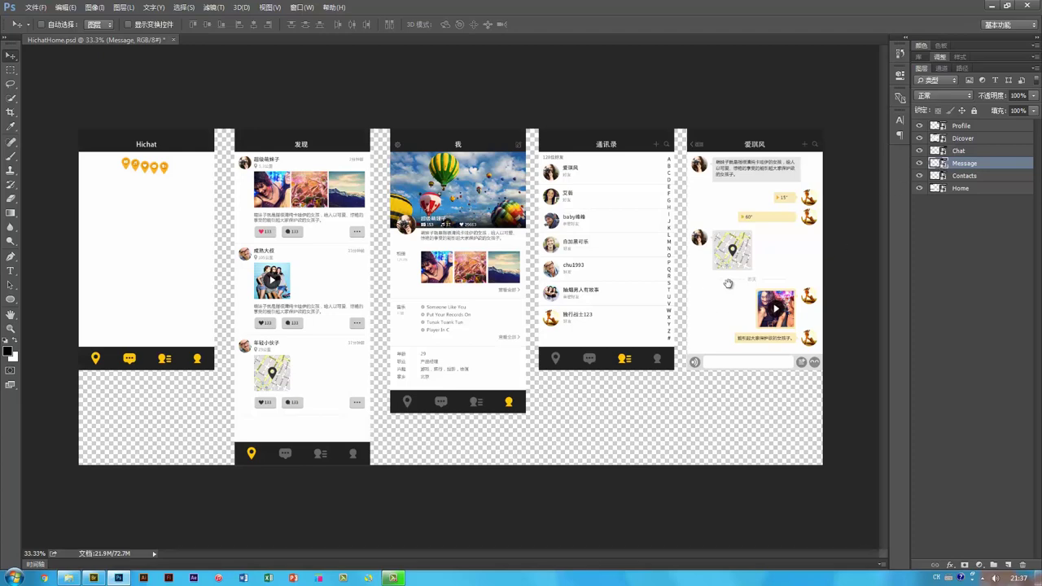
Extend the canvas past the chat screen with the Crop tool to make room for another screen
left_click_drag(599, 194, 611, 222)
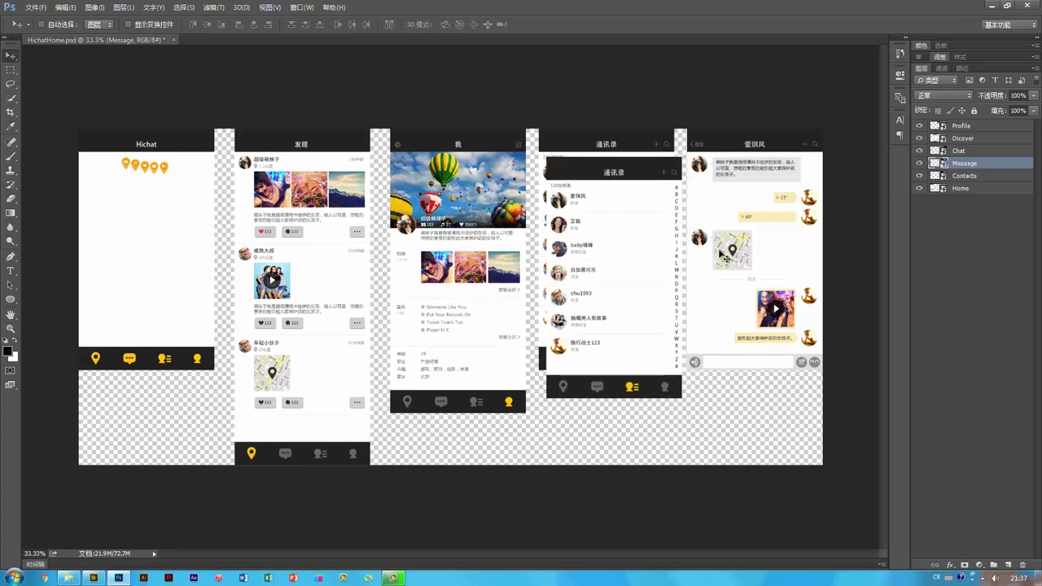
key("ctrl+z")
key("c")
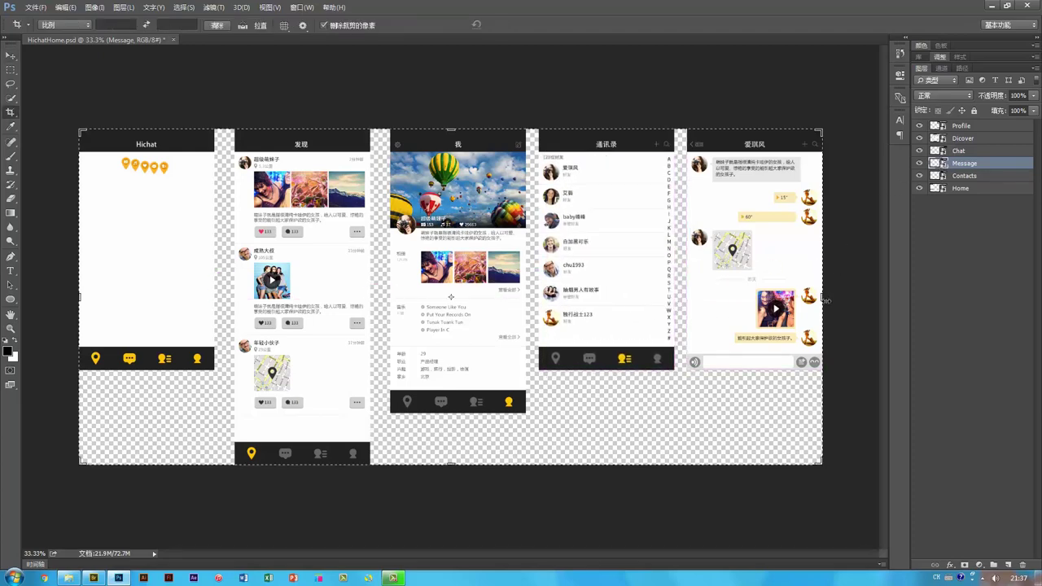
left_click_drag(825, 301, 848, 300)
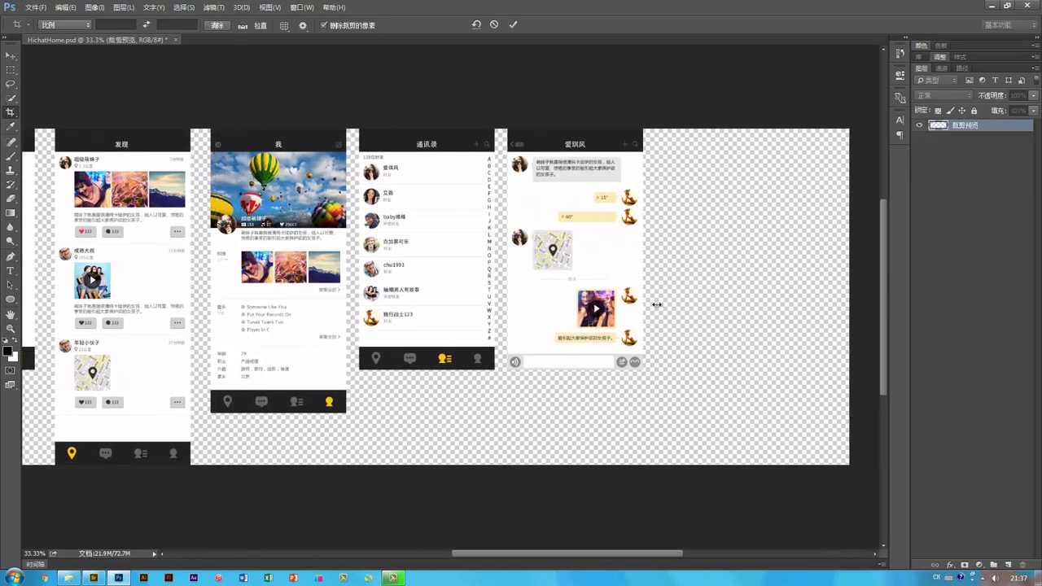
key("Return")
Move the Message screen into the empty canvas area beside the chat screen, aligned with the other screens
key("v")
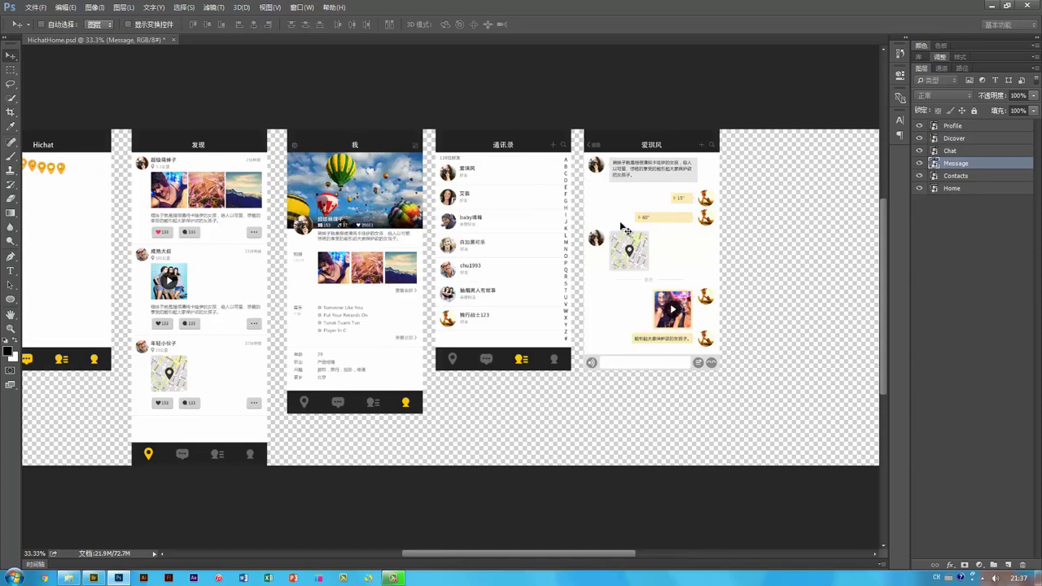
left_click(461, 277)
left_click_drag(484, 314, 779, 306)
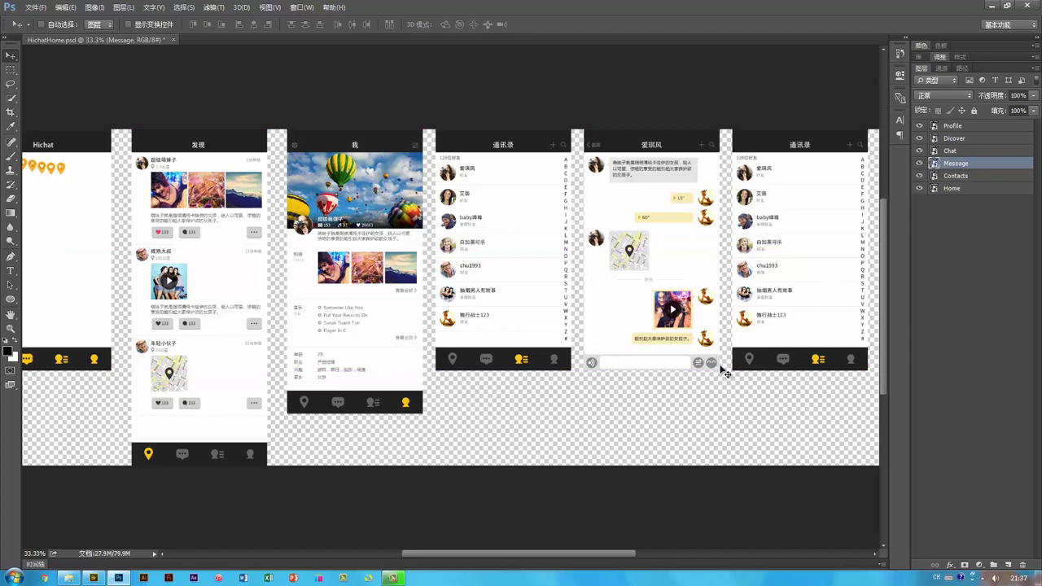
Open the contents of the Message smart object and change the header title to 消息
double_click(933, 164)
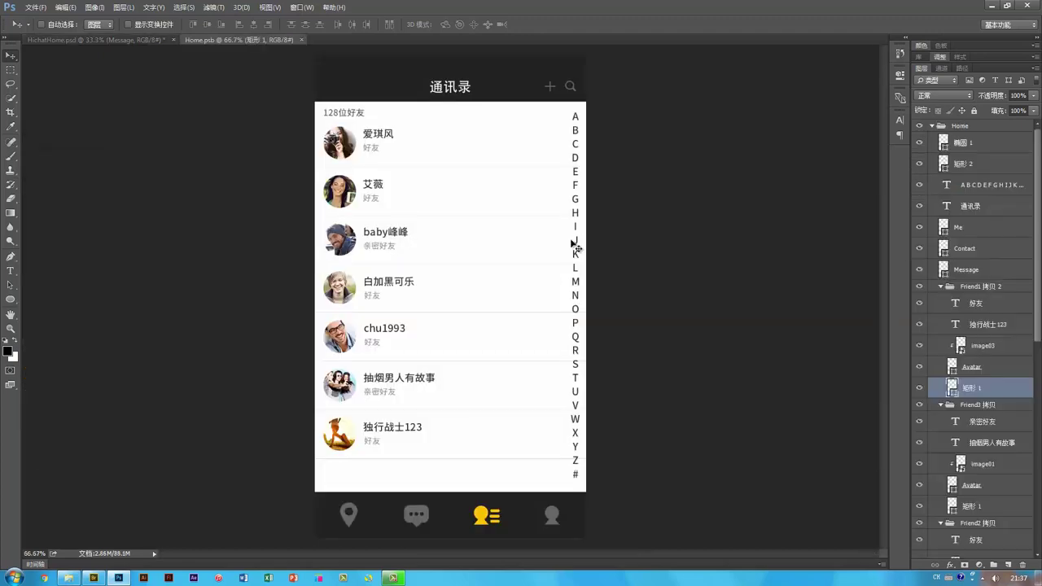
key("ctrl+1")
left_click_drag(455, 259, 553, 387)
key("t")
left_click(531, 172)
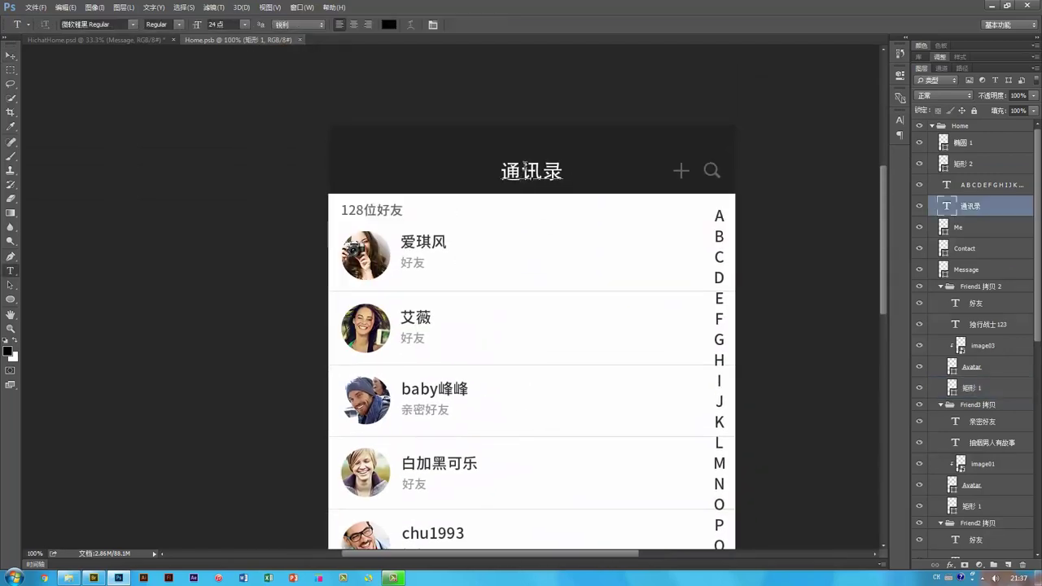
double_click(530, 172)
key("ctrl+shift")
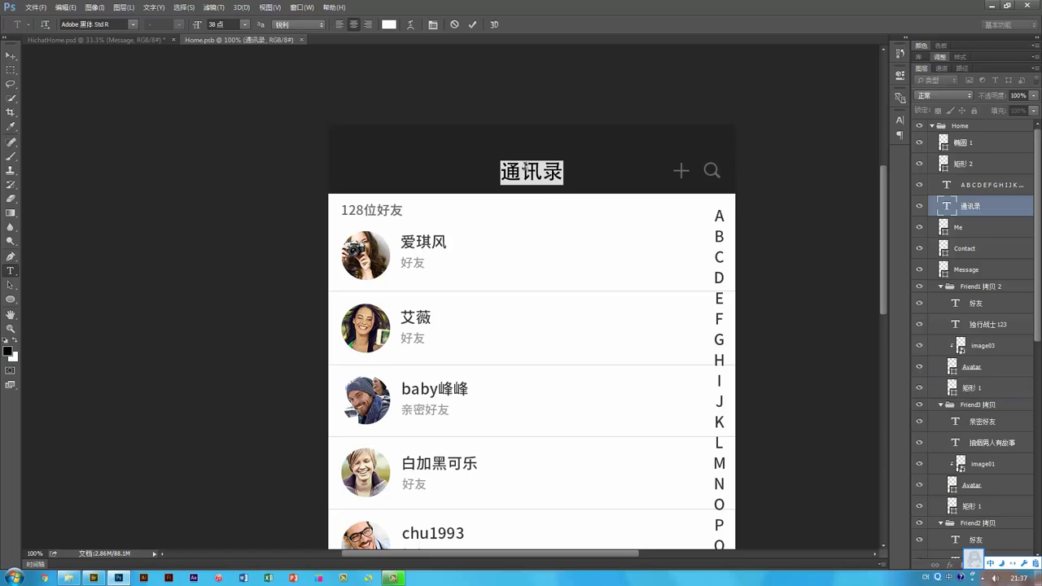
type("xiaoxi")
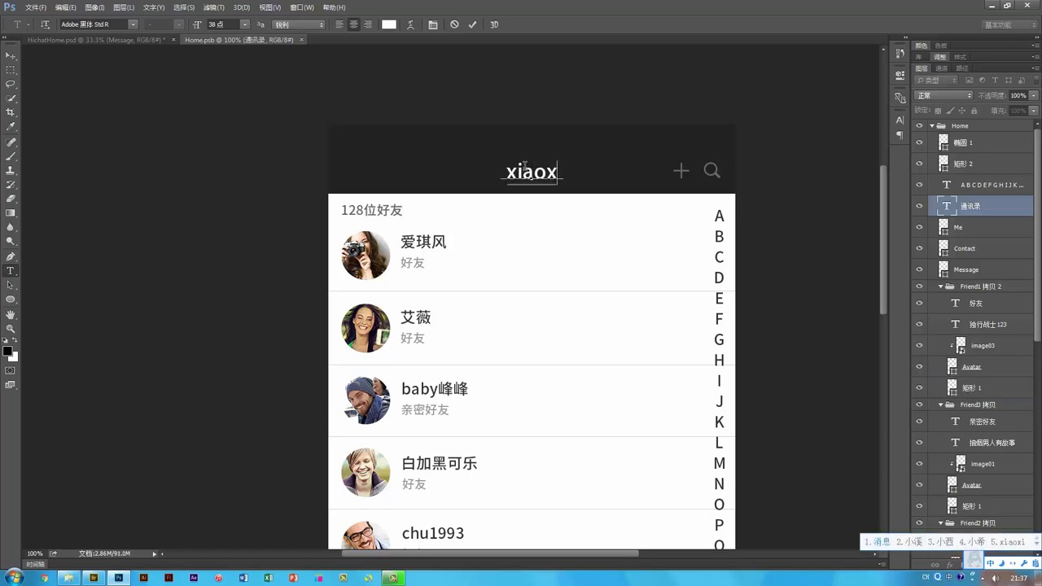
key("space")
key("ctrl+shift")
key("ctrl+Return")
Delete the search icon from the header and move the plus icon into its place
key("v")
left_click_drag(688, 239, 659, 237)
left_click(682, 170, "ctrl")
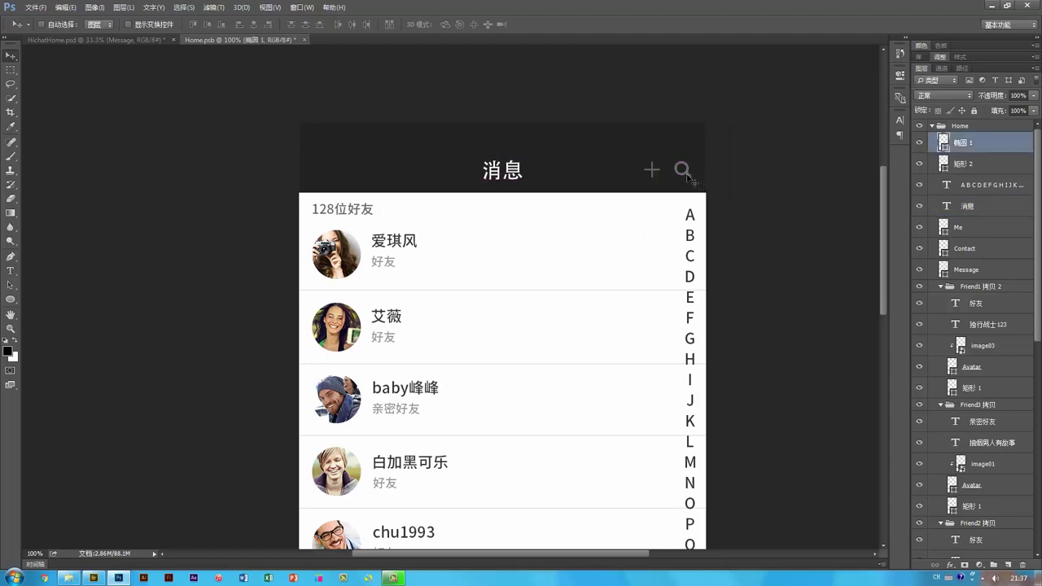
key("Delete")
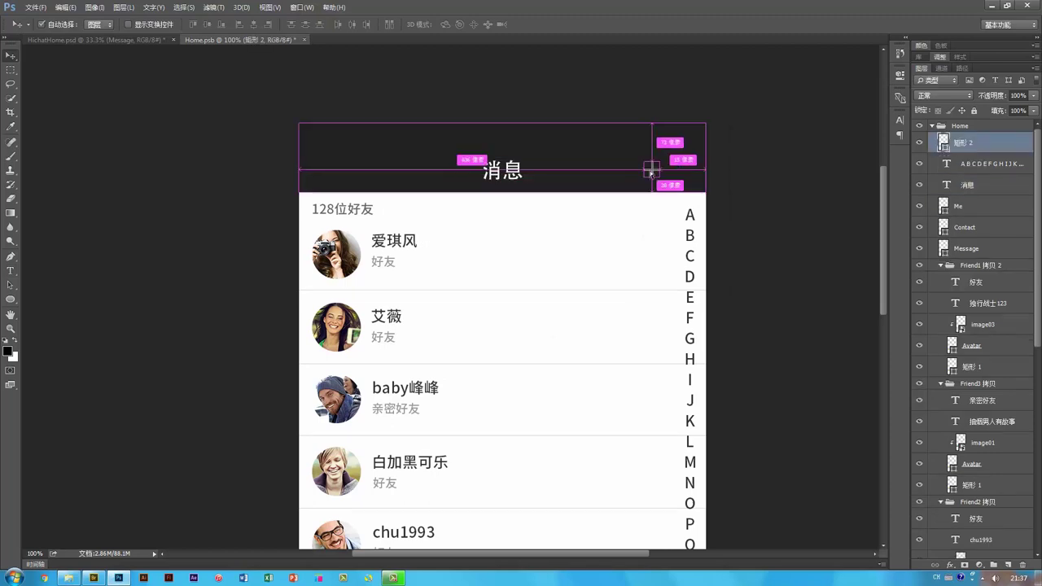
left_click_drag(653, 170, 697, 175)
Recolor the Message icon in the bottom tab bar with the Contact icon's yellow, #ffc600
scroll(624, 296, "down", 10)
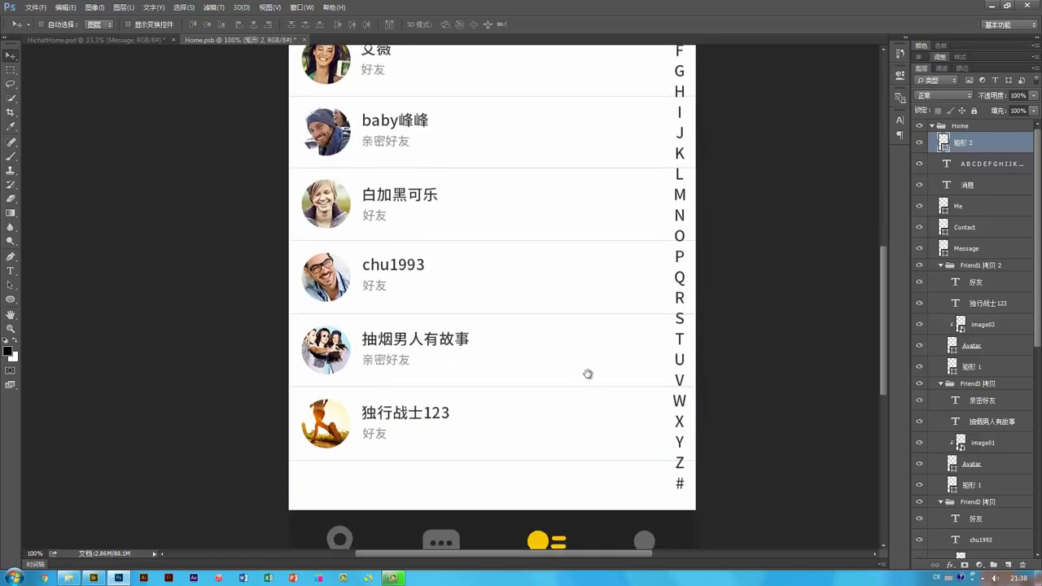
left_click(555, 423, "ctrl")
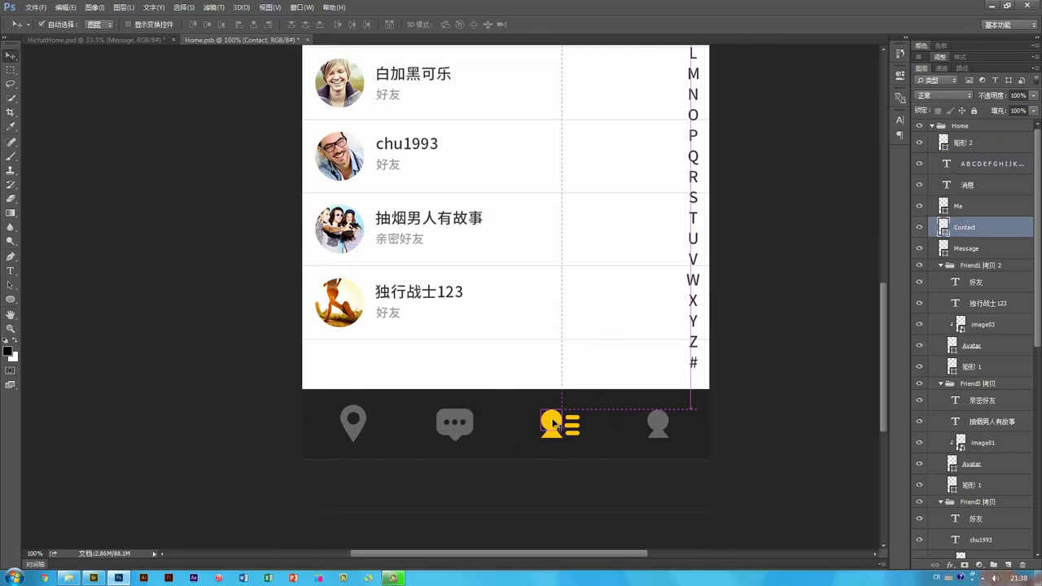
double_click(943, 227)
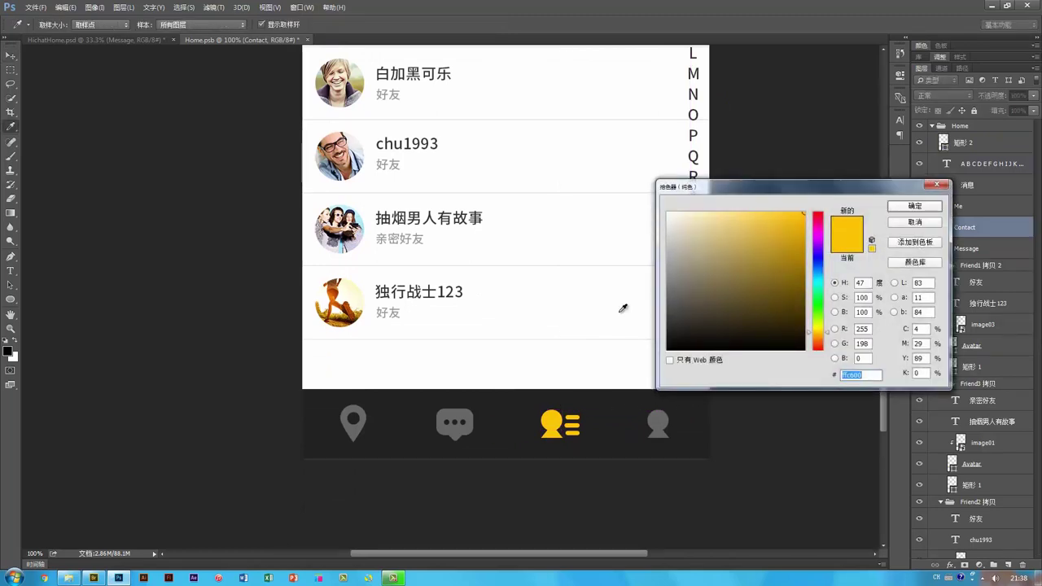
key("Return")
left_click(460, 431, "ctrl")
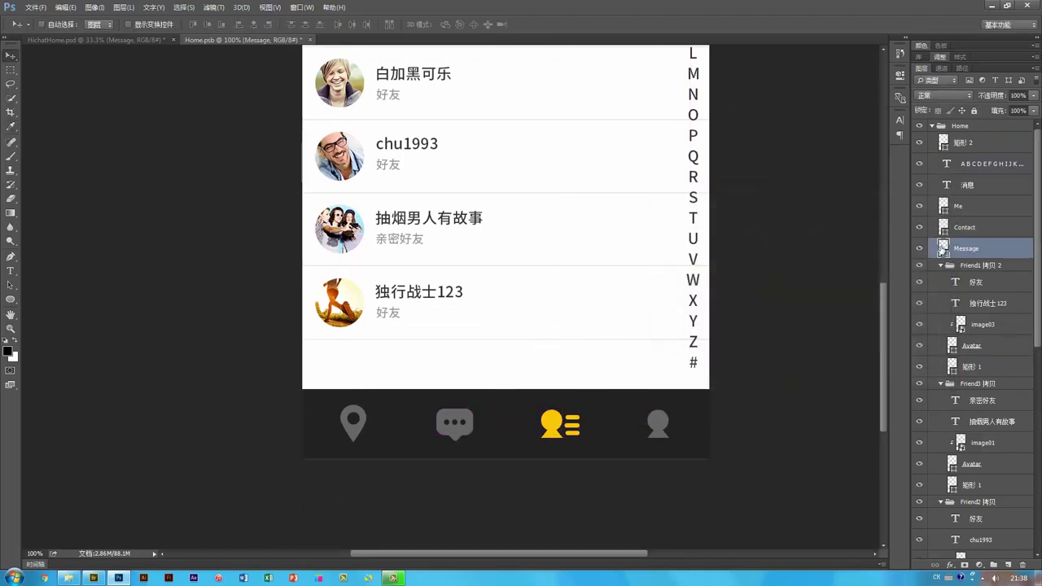
double_click(943, 249)
left_click(555, 423)
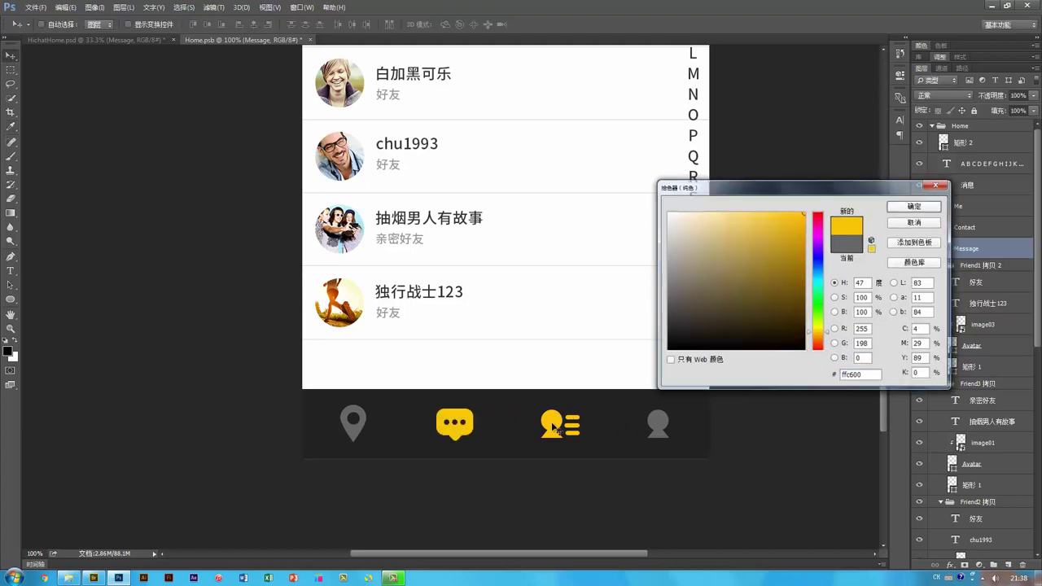
key("Return")
Recolor the Contact icon in the bottom tab bar to the grey sampled from the Me icon
left_click(552, 425, "ctrl")
double_click(943, 231)
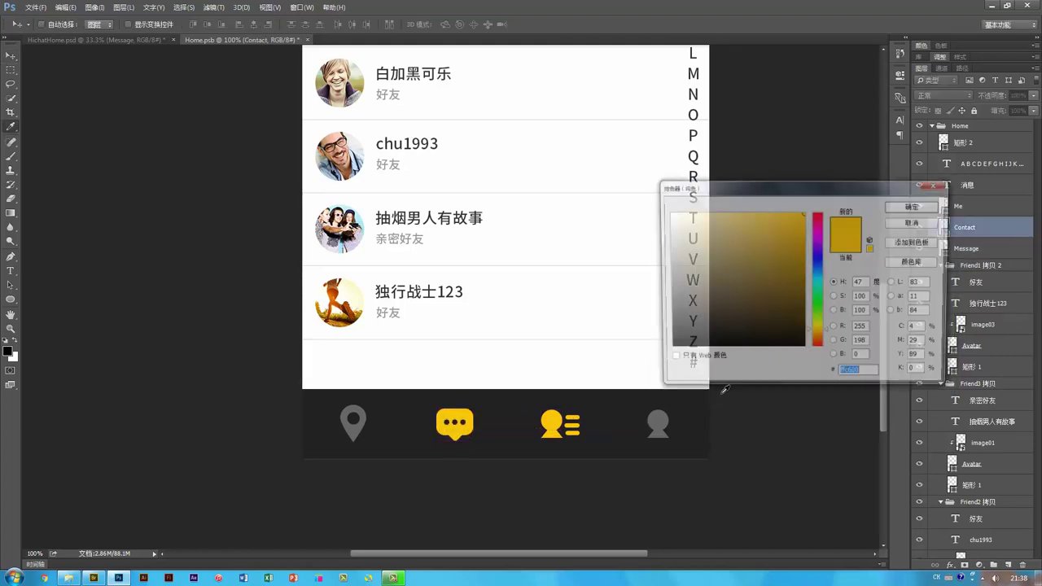
left_click(661, 420)
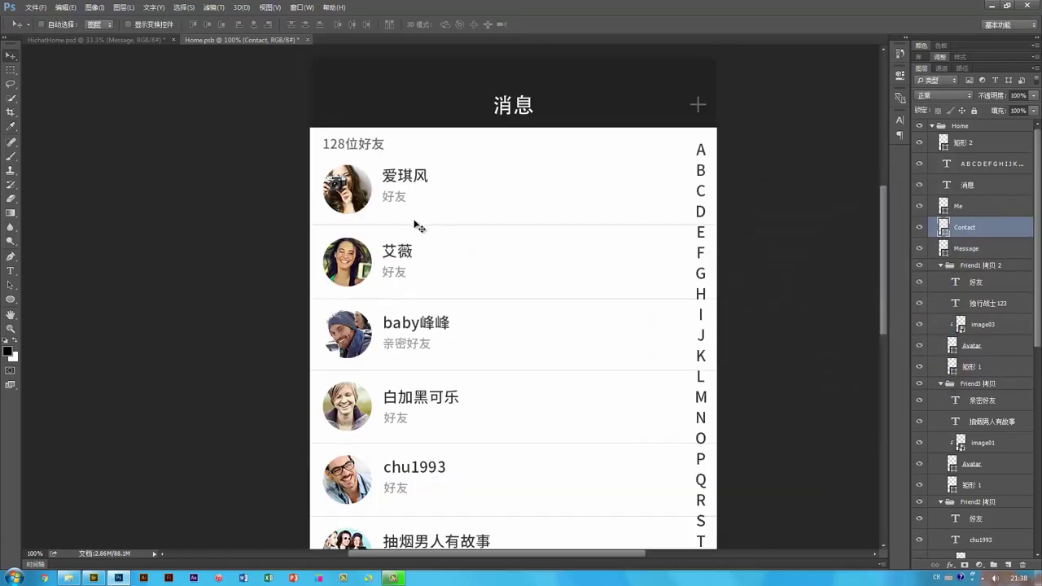
Delete the 128位好友 label above the list and the A–Z alphabet index along its edge
left_click(374, 161, "ctrl")
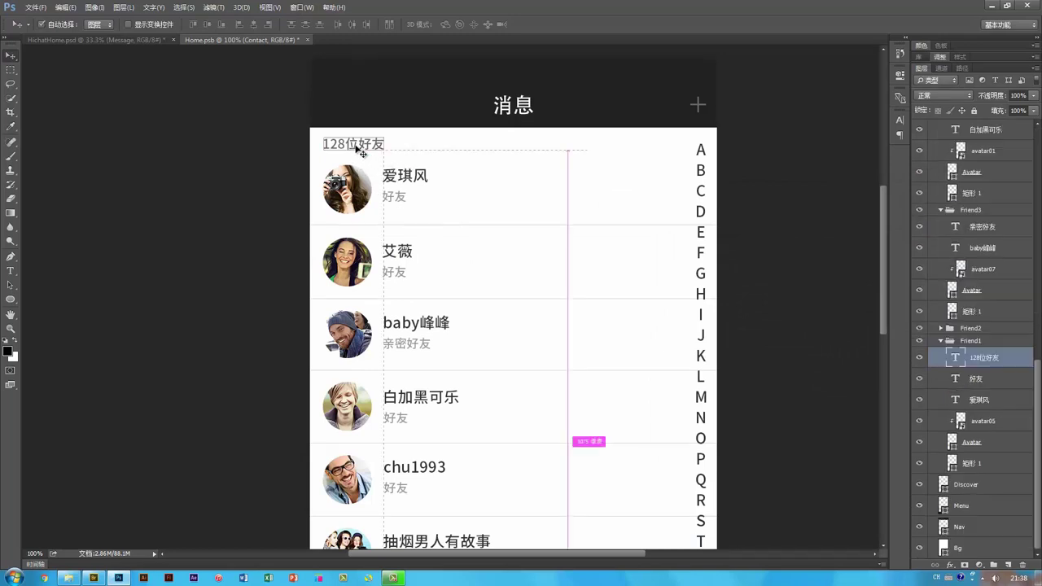
left_click(706, 155)
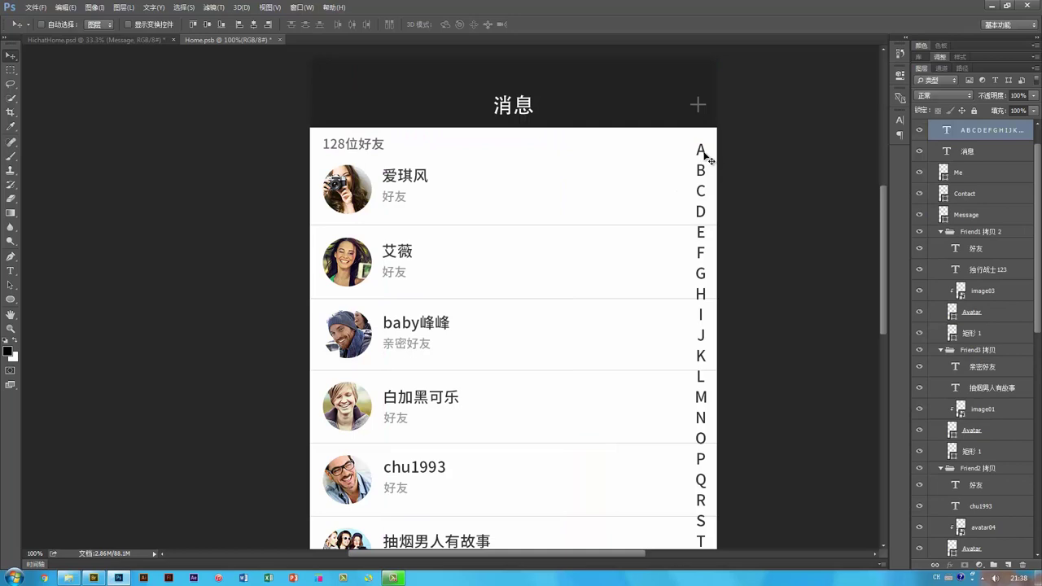
key("Delete")
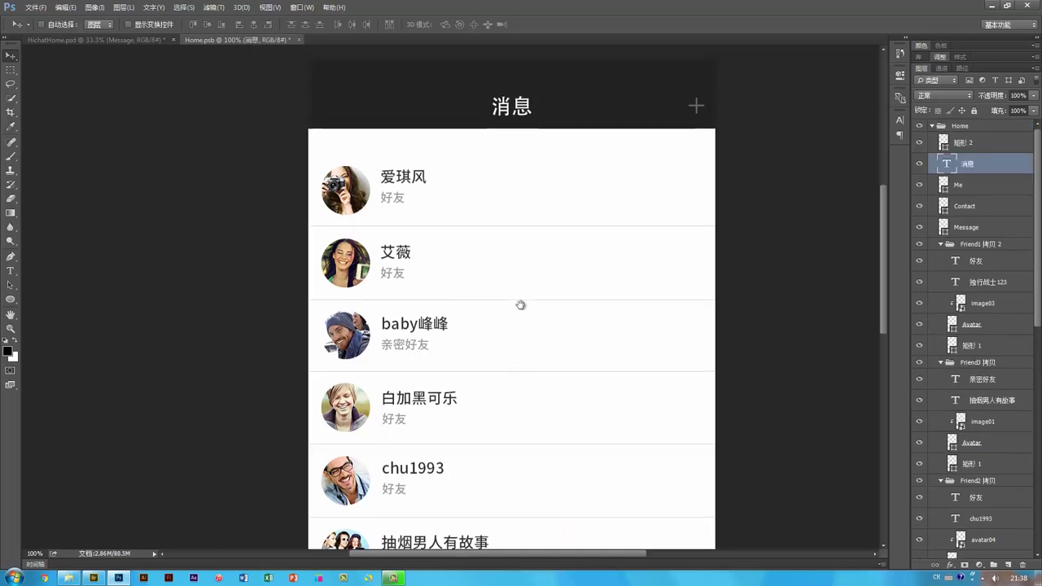
Return to HichatHome.psd and open the contents of the Dicover smart object that holds the 发现 screen
left_click(136, 38)
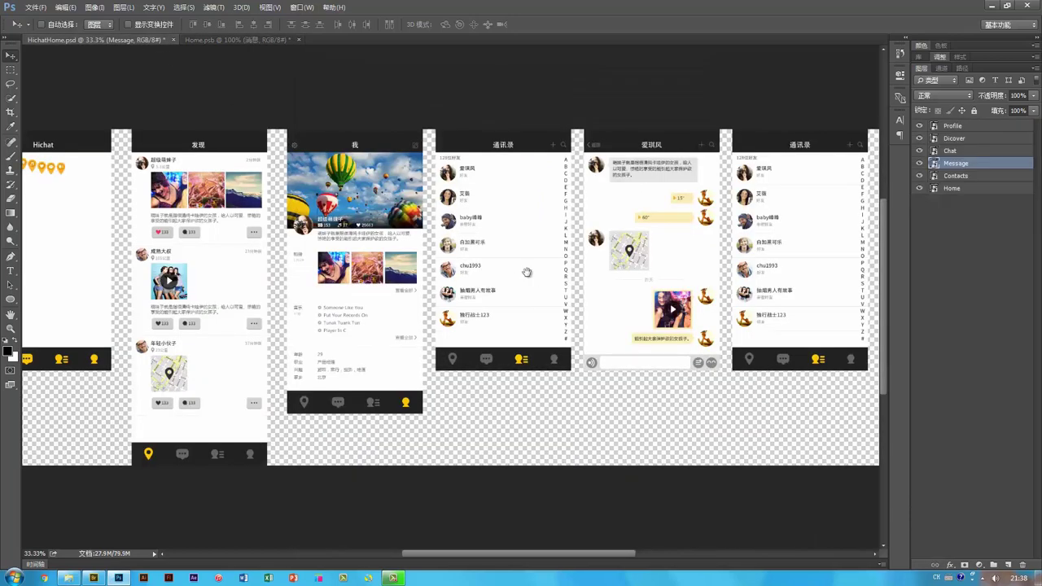
left_click_drag(361, 268, 448, 271)
key("ctrl+1")
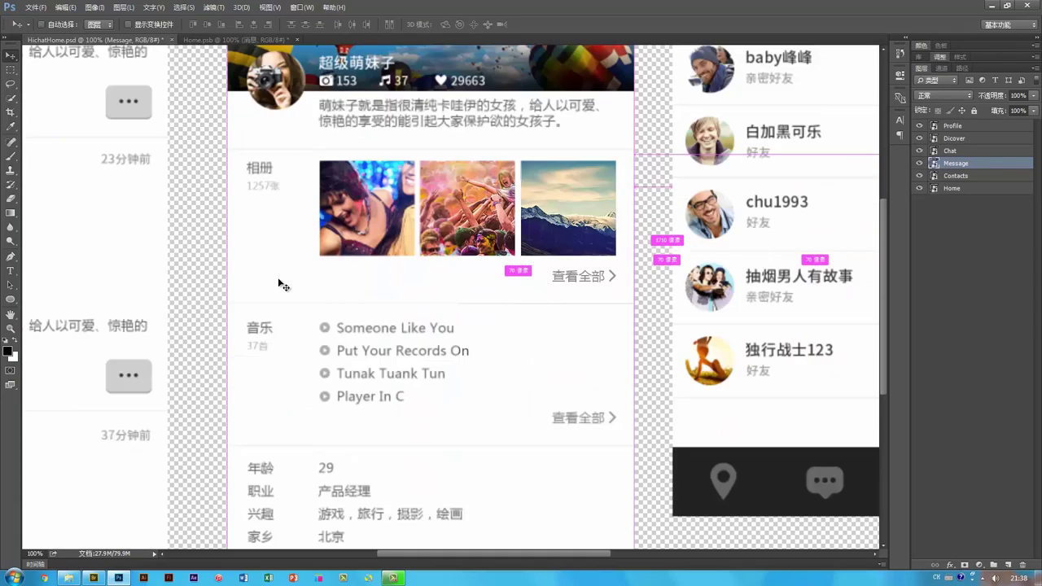
left_click_drag(272, 283, 606, 407)
left_click_drag(481, 231, 526, 434)
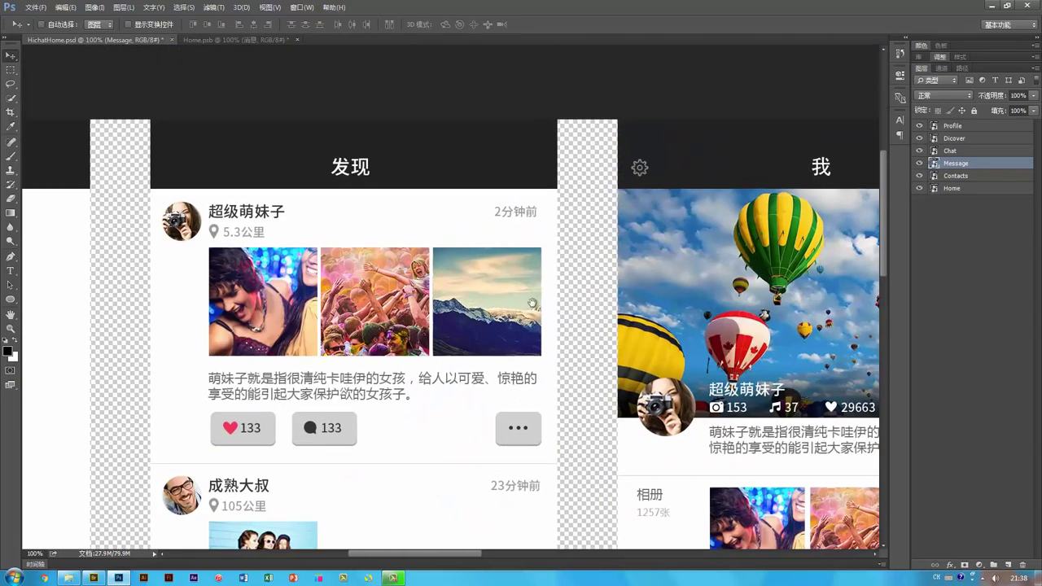
left_click(521, 215)
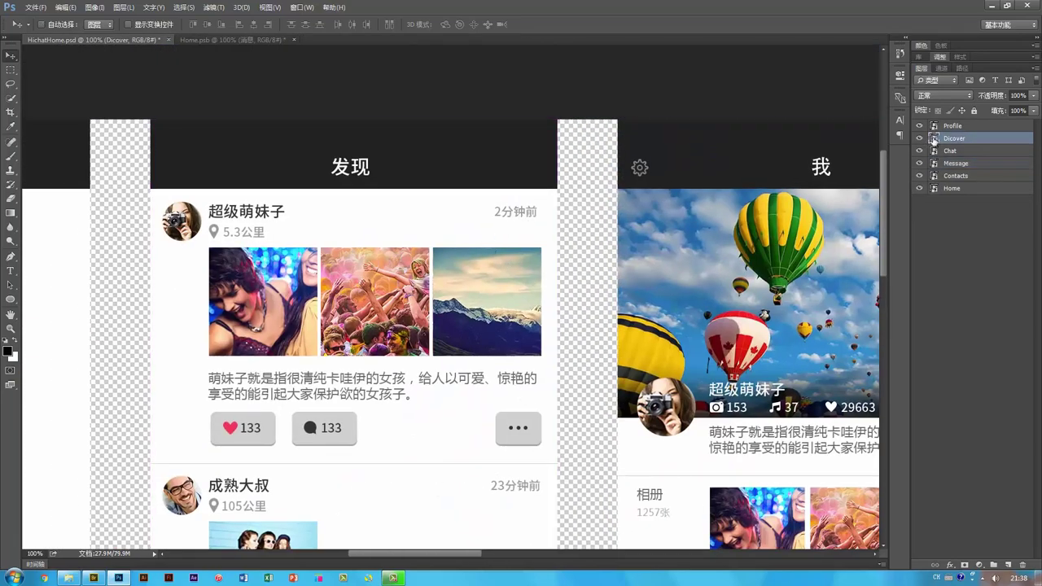
double_click(935, 137)
Copy the 2分钟前 time label from the 发现 screen into Home.psb, in the first row level with the name
left_click(506, 161, "ctrl")
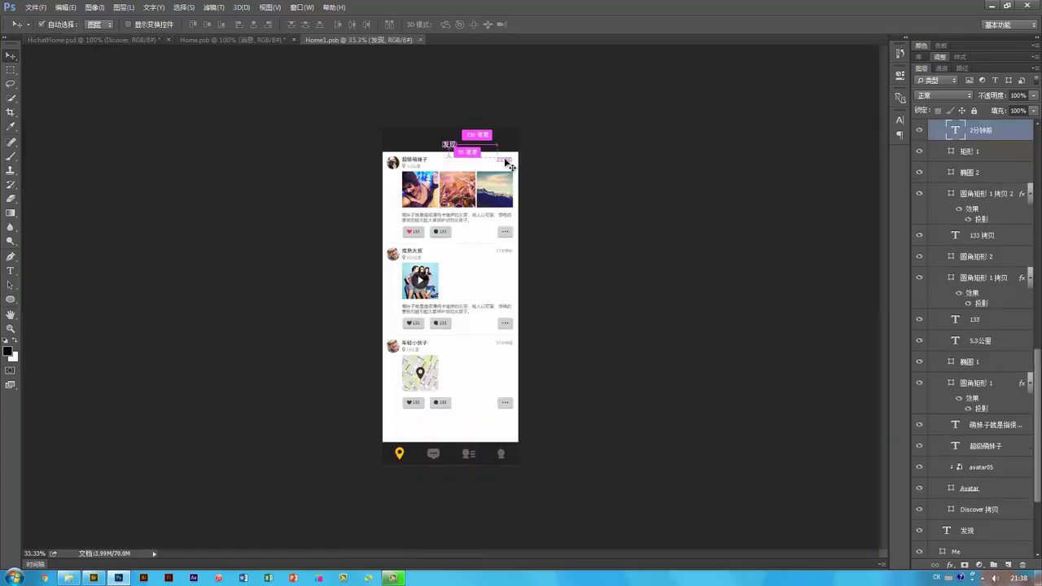
left_click(272, 40)
left_click_drag(655, 202, 687, 200)
scroll(681, 223, "down", 1)
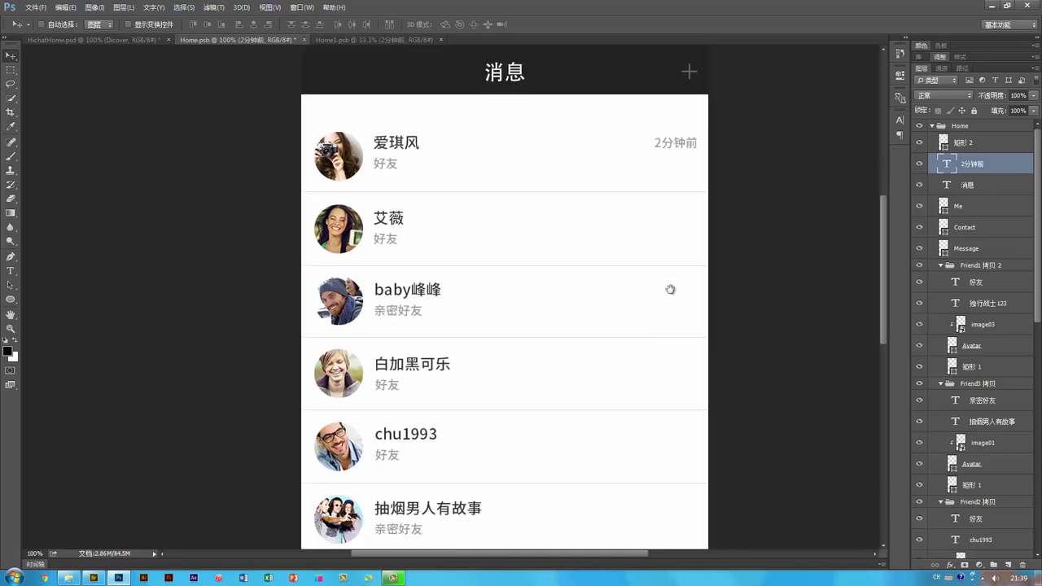
key("ctrl")
scroll(665, 272, "right", 2)
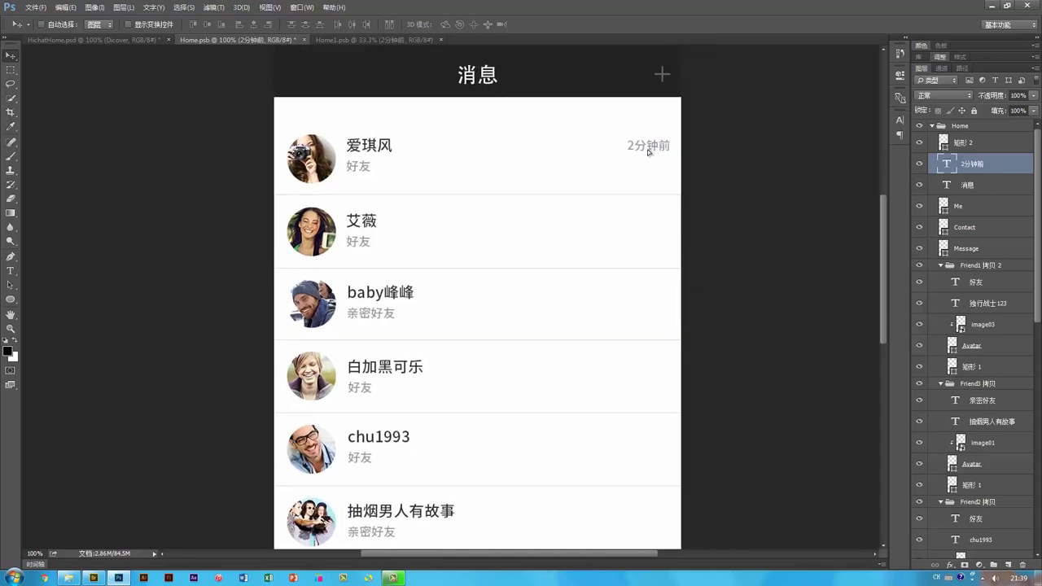
Duplicate the 2分钟前 label down to the second row and change the copy to 5分钟前
left_click_drag(648, 149, 647, 224)
key("t")
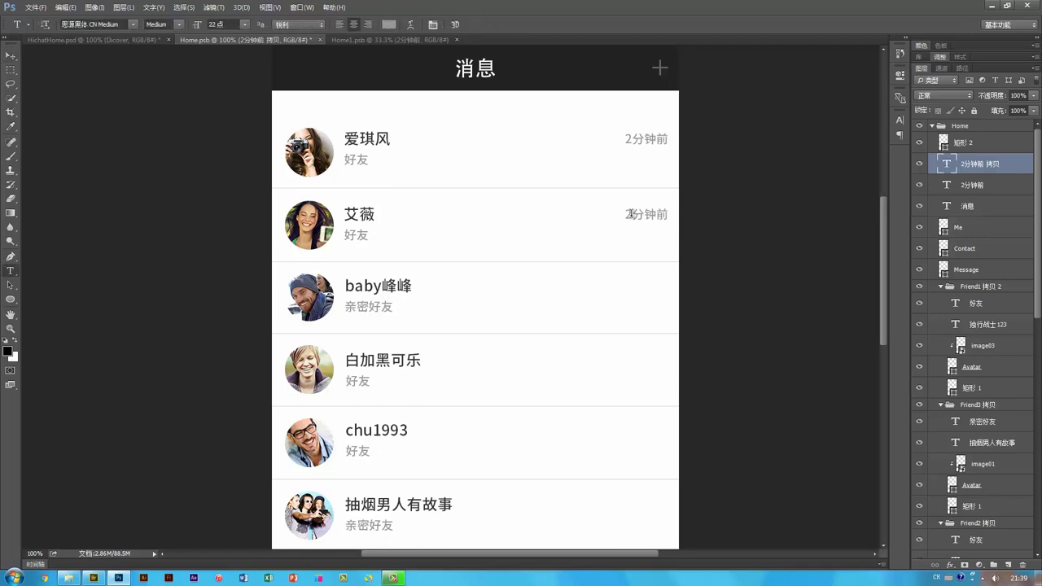
left_click(631, 214)
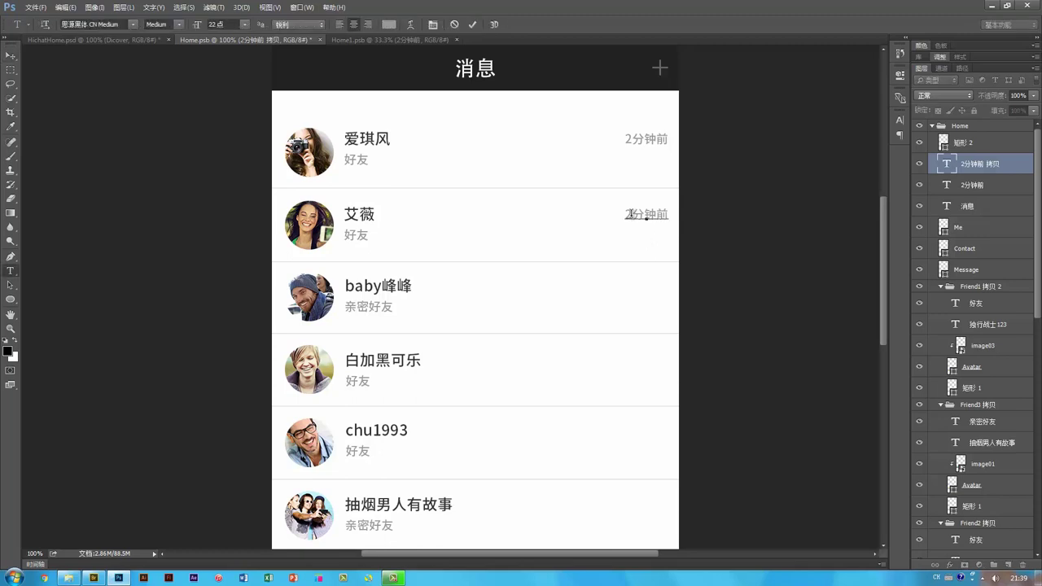
left_click_drag(631, 214, 577, 220)
type("5")
key("ctrl+Return")
Duplicate the time label to the third row, change it to 10分钟前 and align its right edge with the labels above
key("v")
mouse_move(647, 234)
left_mouse_down()
mouse_move(645, 195)
mouse_move(643, 247)
left_mouse_up()
key("t")
left_click_drag(631, 249, 529, 250)
type("10")
key("ctrl+Return")
key("v")
left_click_drag(670, 249, 664, 249)
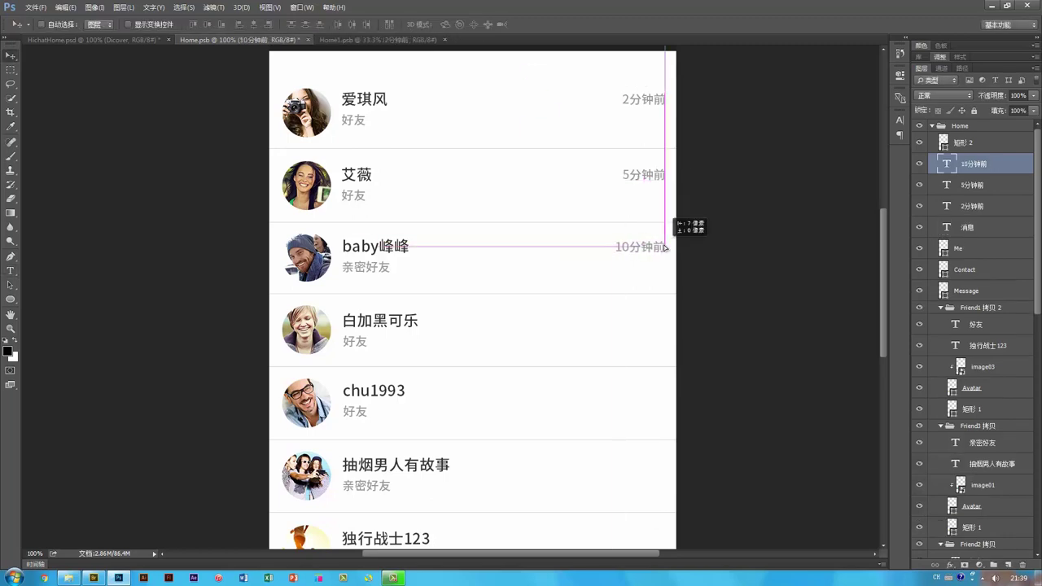
Duplicate the three time labels together onto the fourth to sixth rows and nudge the copies up to match the names
left_click(651, 174, "ctrl+shift")
left_click(657, 100, "ctrl+shift")
left_click_drag(656, 99, 640, 324)
scroll(682, 315, "down", 1)
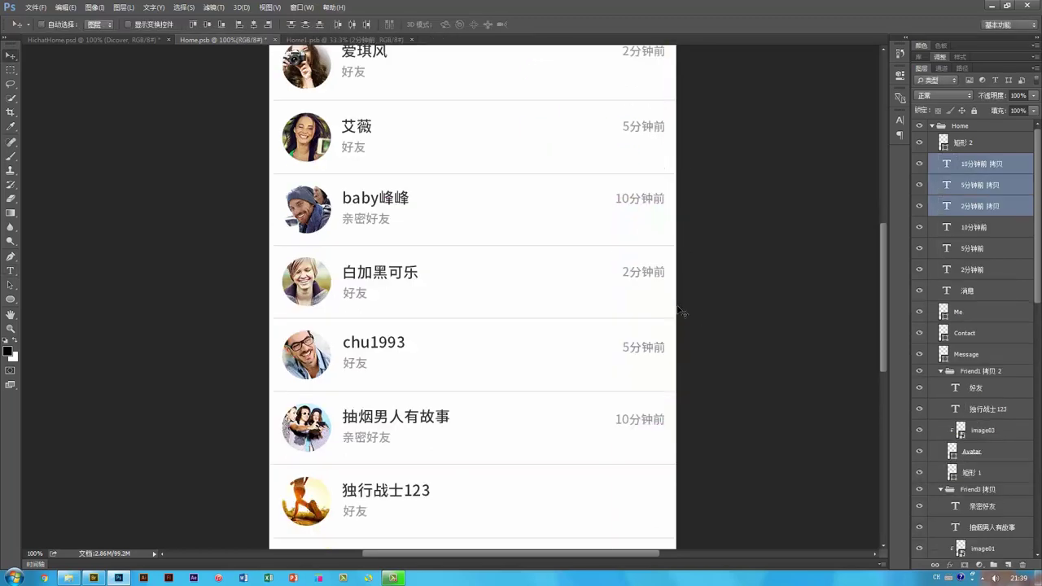
key("Up")
key("Up")
key("Up")
key("Up")
Change the fourth row's time label to 1小时前
key("ctrl+minus")
key("t")
left_click_drag(580, 281, 545, 282)
type("1小时前")
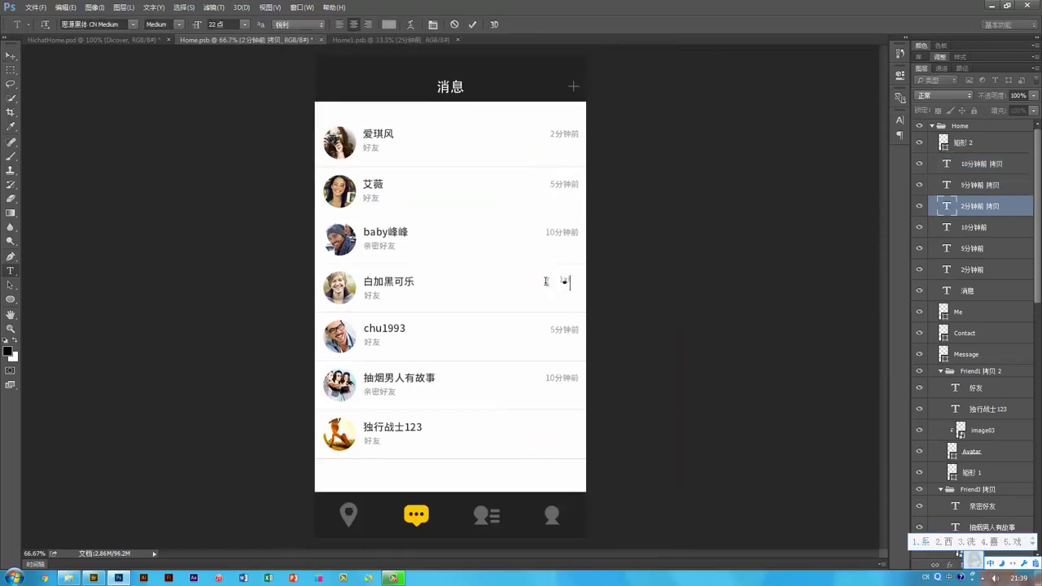
key("ctrl+Return")
Change the fifth row's time label to 13小时前
double_click(571, 332)
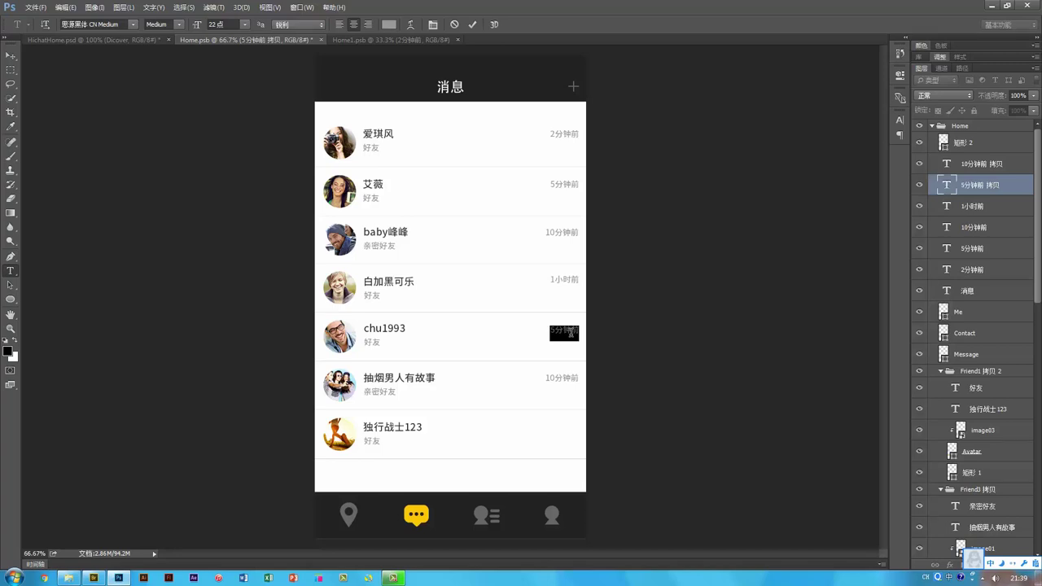
key("BackSpace")
type("13小时前")
key("ctrl+Return")
Change the sixth row's time label to 昨天
double_click(569, 378)
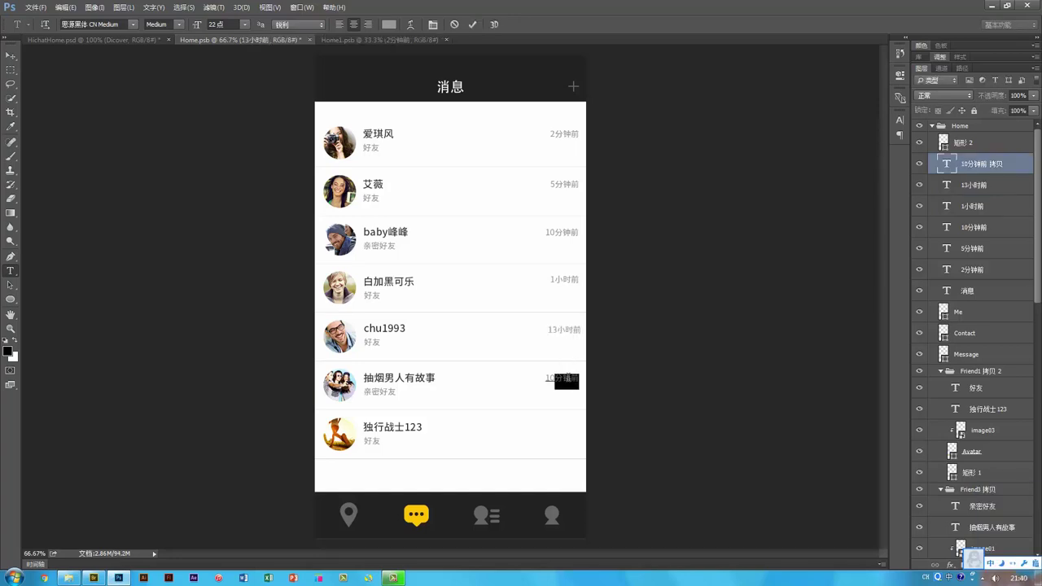
key("ctrl+a")
type("昨天")
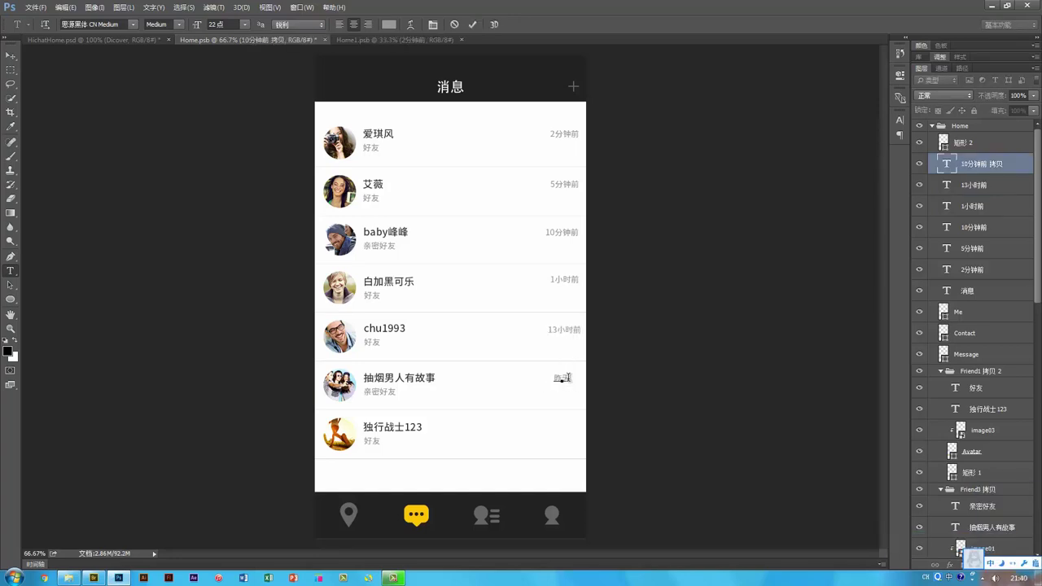
key("ctrl+Return")
Duplicate the 昨天 label down to the last row and change the copy to 一周内
key("v")
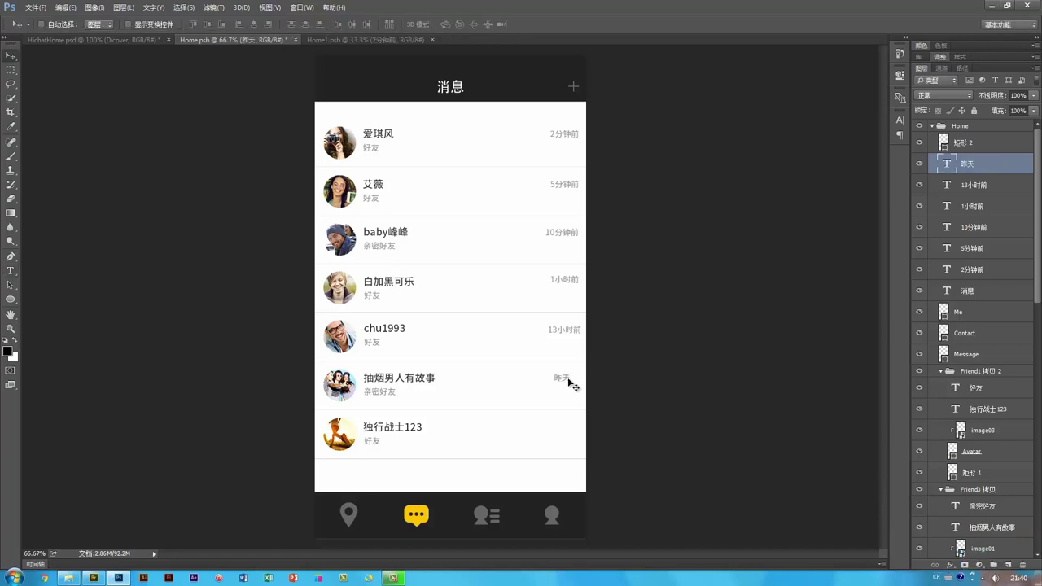
left_click_drag(567, 381, 561, 424)
key("t")
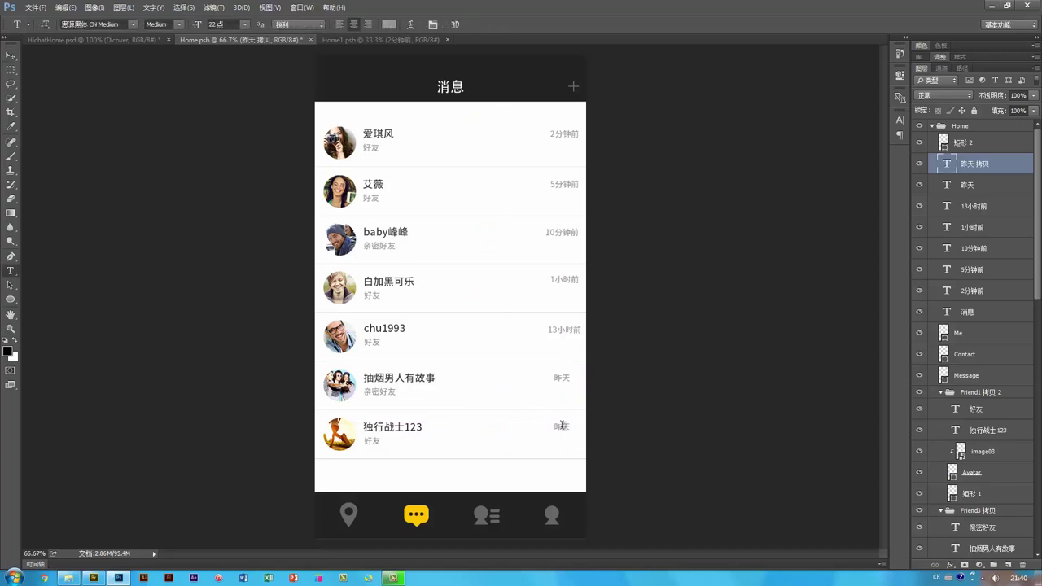
double_click(561, 425)
type("yizhoune")
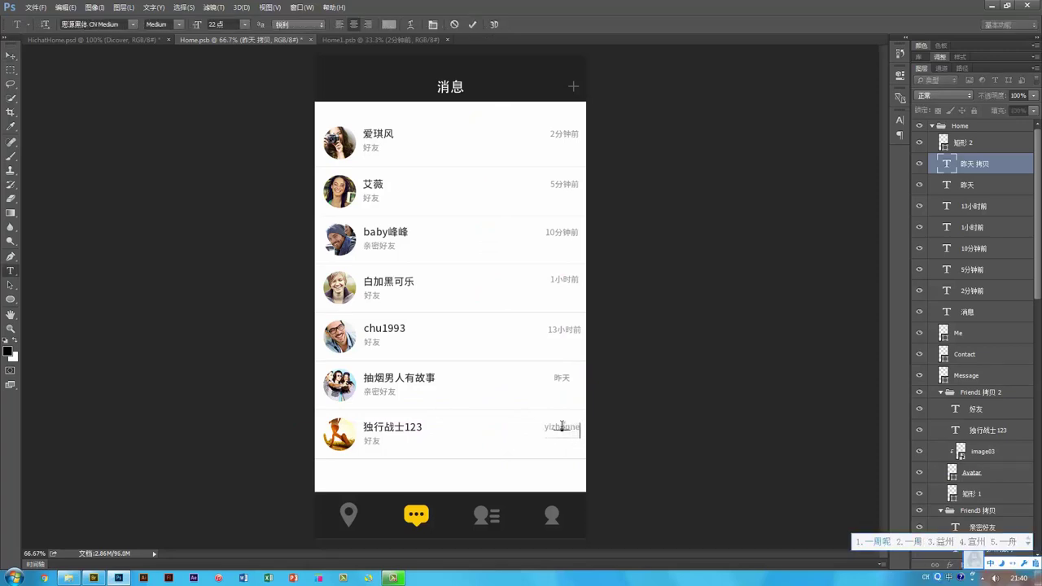
type("i")
key("space")
key("ctrl+Return")
Align the right edges of all seven time labels and shift them together slightly left, away from the screen edge
key("v")
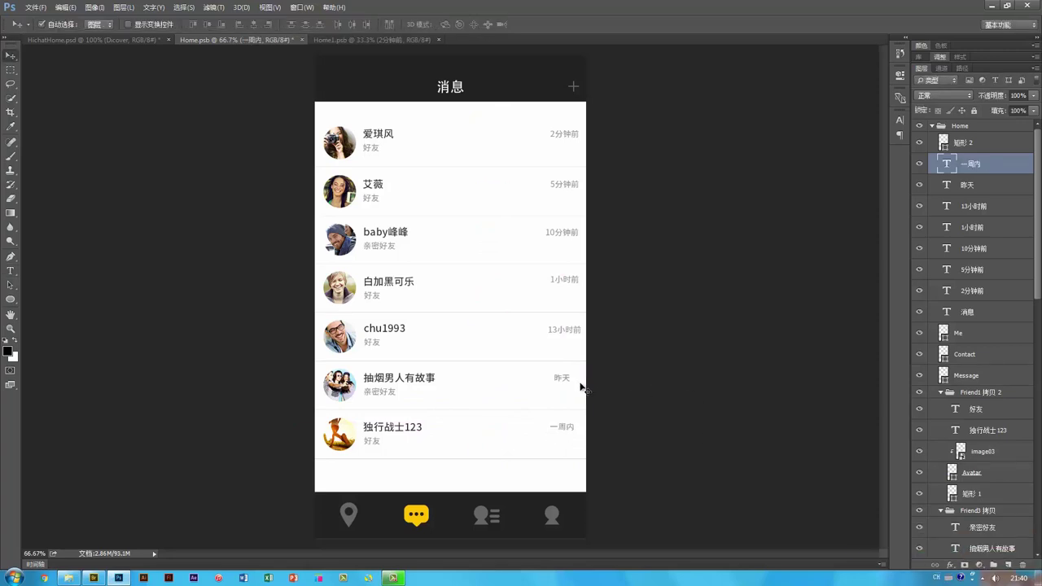
left_click(567, 382, "shift")
left_click(567, 332, "shift")
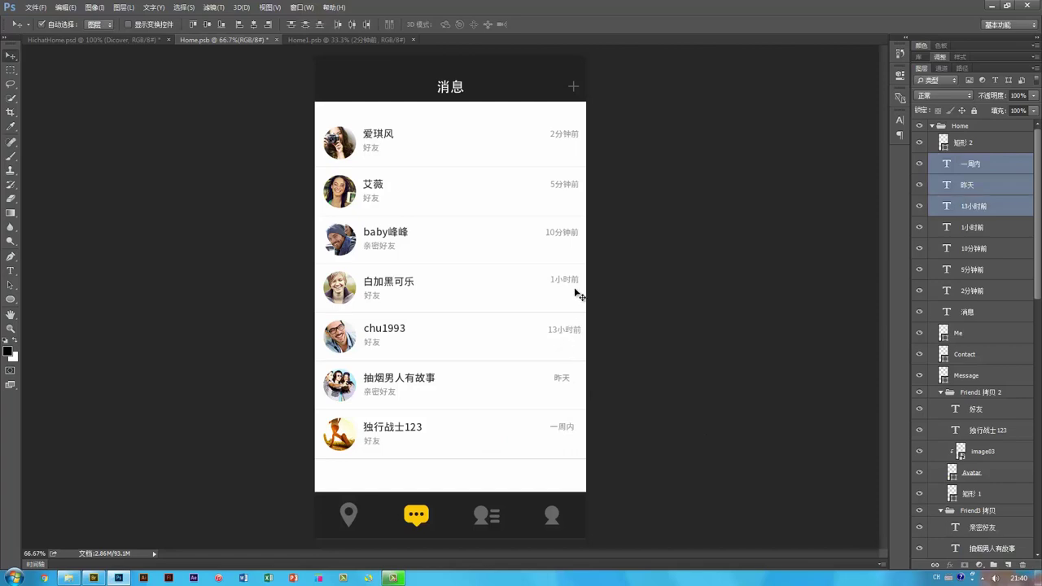
left_click(567, 237, "shift")
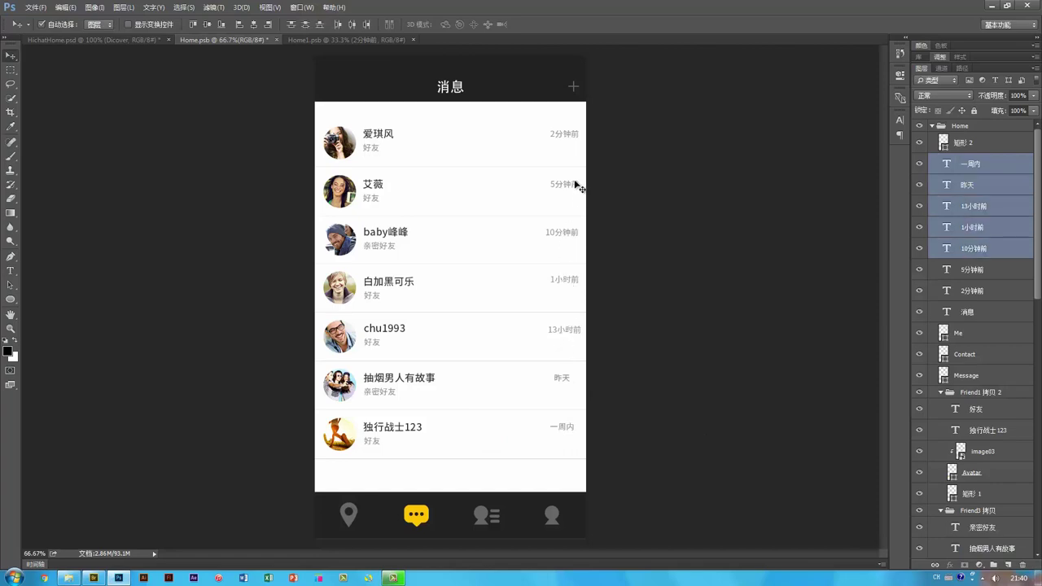
left_click(572, 189, "shift")
left_click(561, 135, "shift")
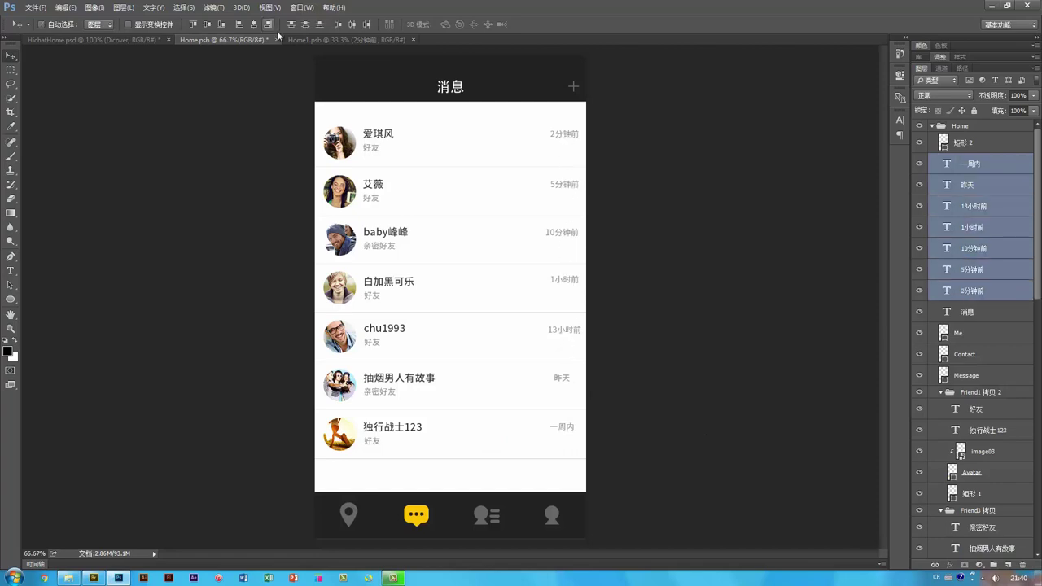
left_click(268, 27)
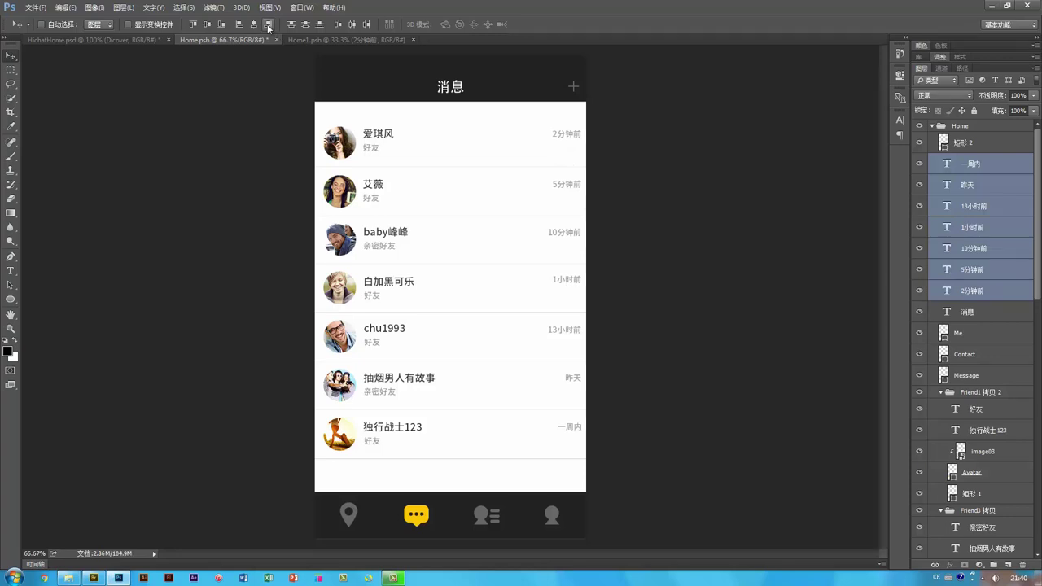
left_click_drag(595, 151, 590, 147)
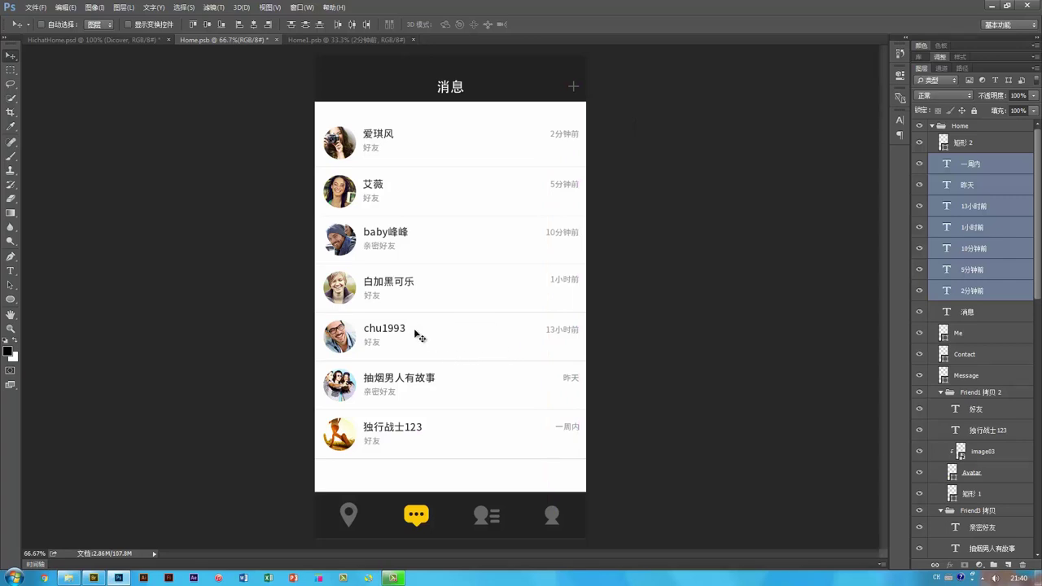
key("ctrl+plus")
left_click_drag(430, 245, 496, 355)
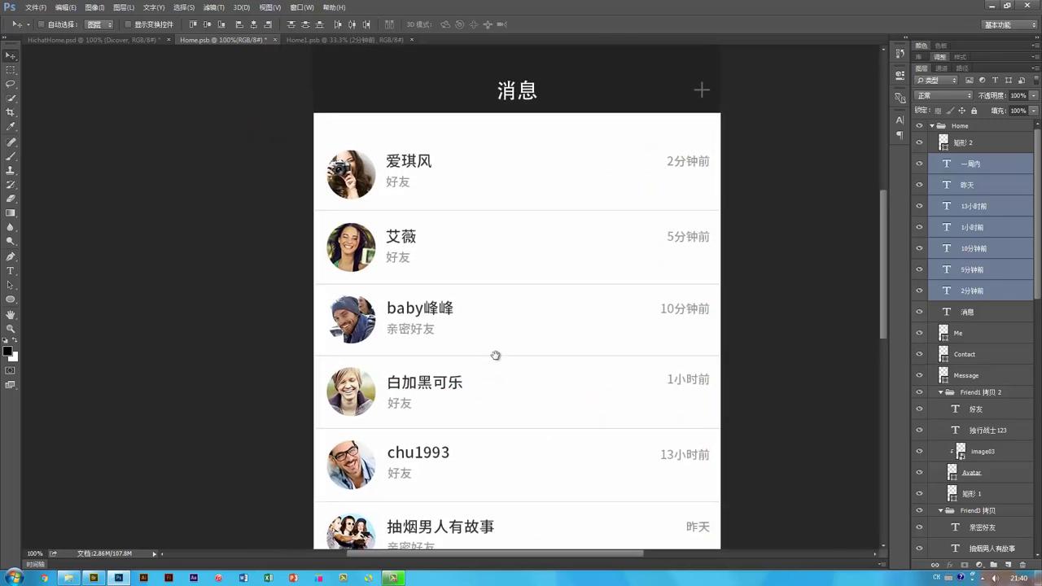
Copy the text 萌妹子就是指很清纯卡哇伊的女孩 from the first post's description in the Discover screen document (Home1.psb)
left_click_drag(450, 313, 477, 312)
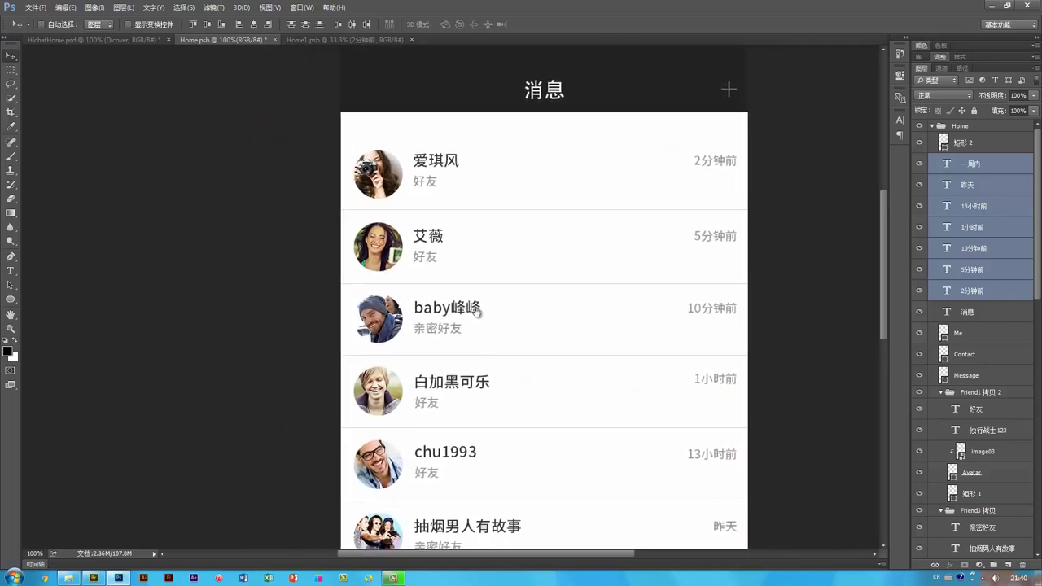
left_click(432, 187)
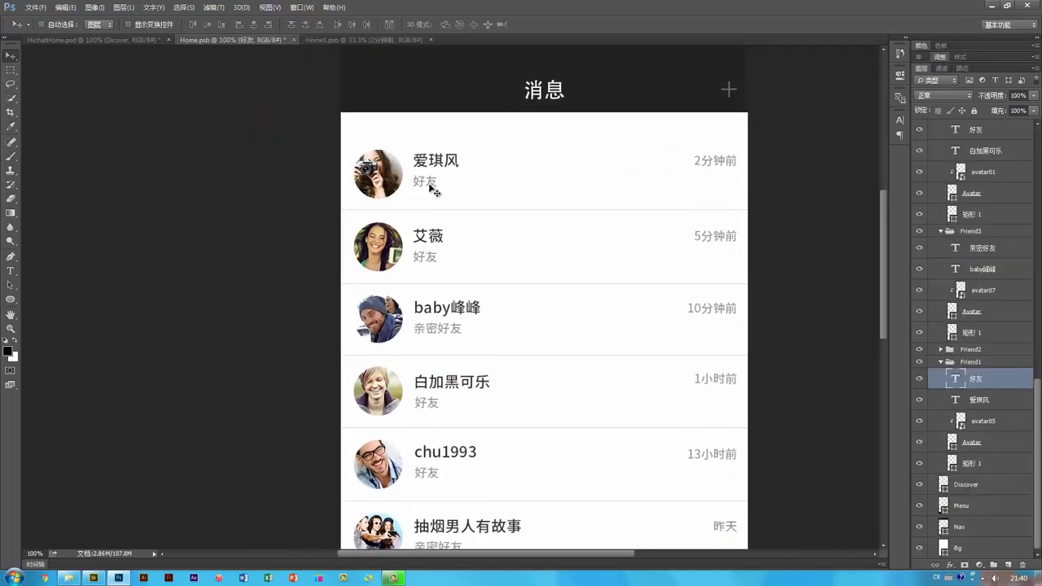
key("t")
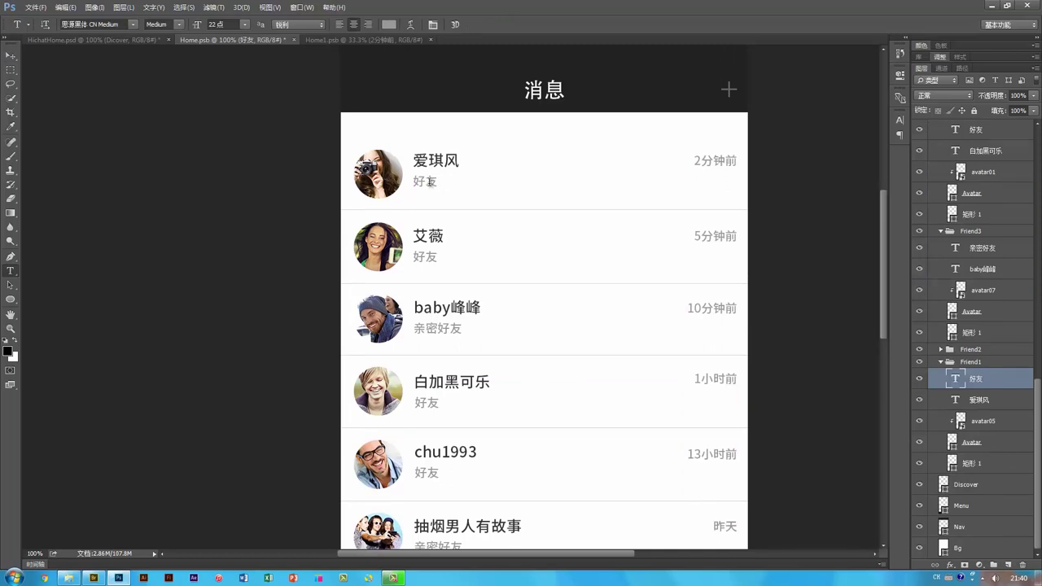
left_click(353, 37)
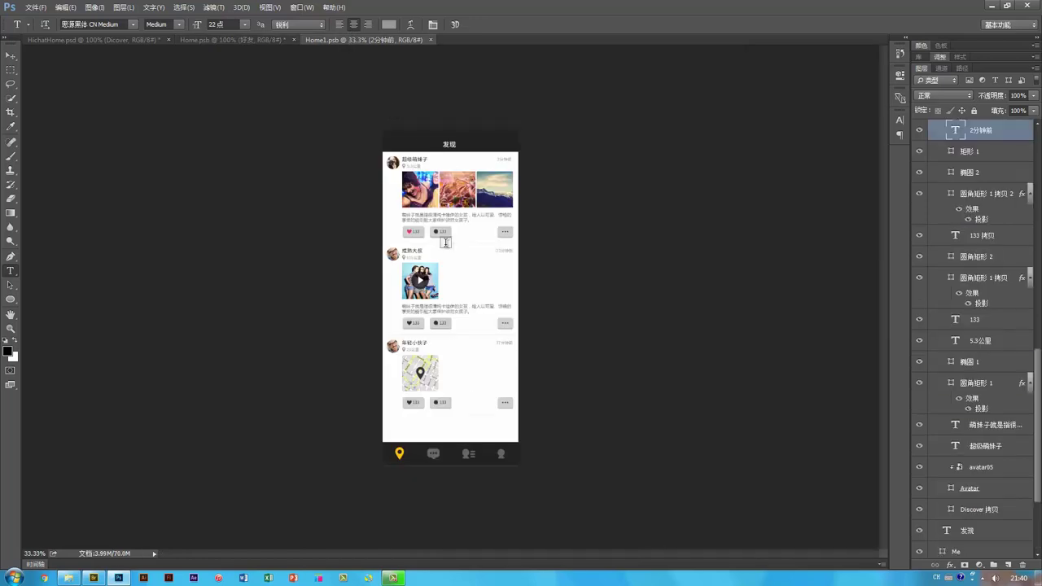
key("ctrl+1")
scroll(445, 242, "up", 5)
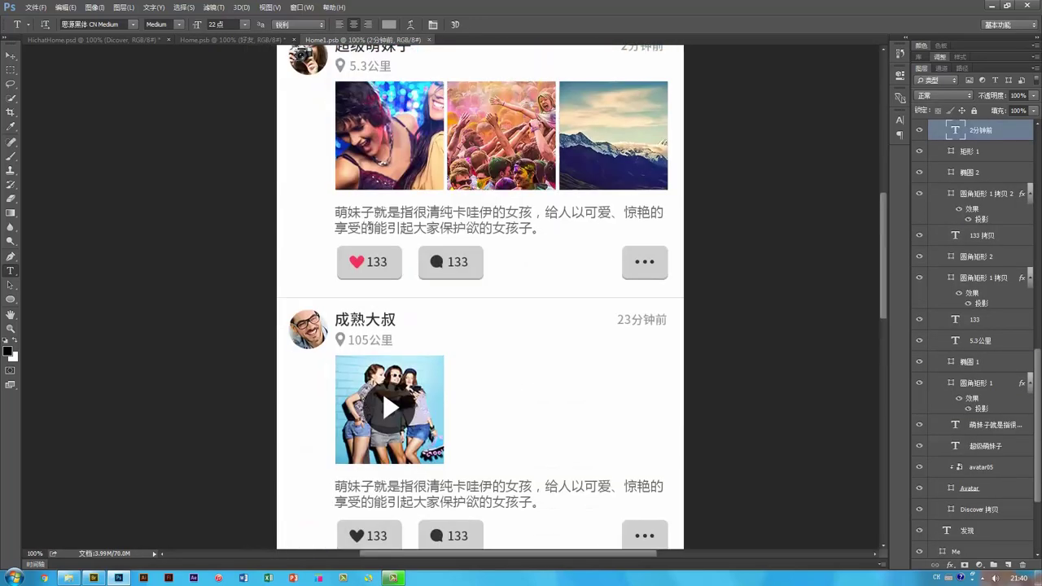
left_click(343, 212)
left_click_drag(336, 211, 531, 214)
key("ctrl+c")
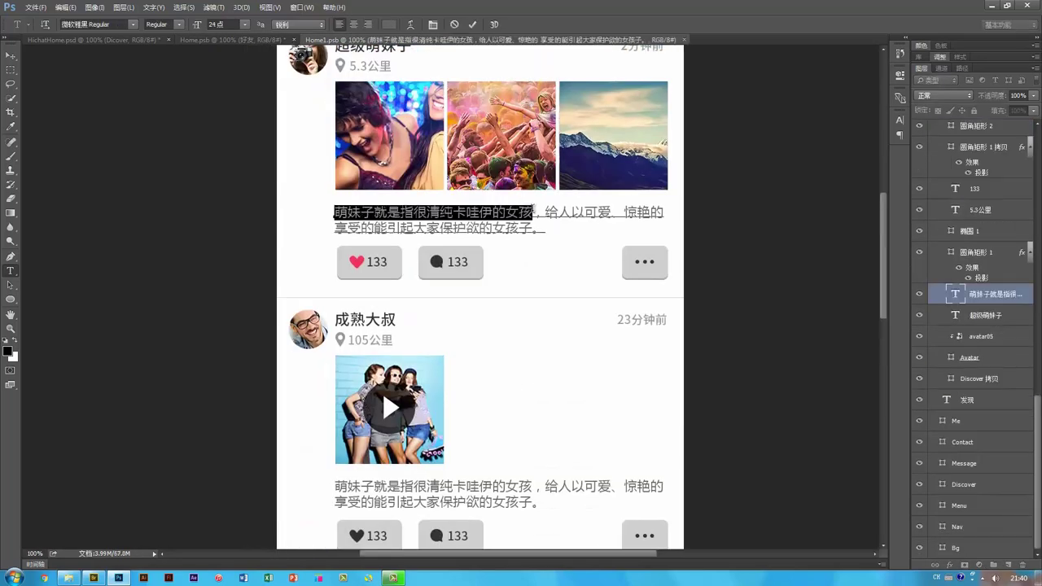
key("ctrl+Return")
Replace the first row's 好友 subtitle in Home.psb with the copied text 萌妹子就是指很清纯卡哇伊的女孩
left_click(244, 39)
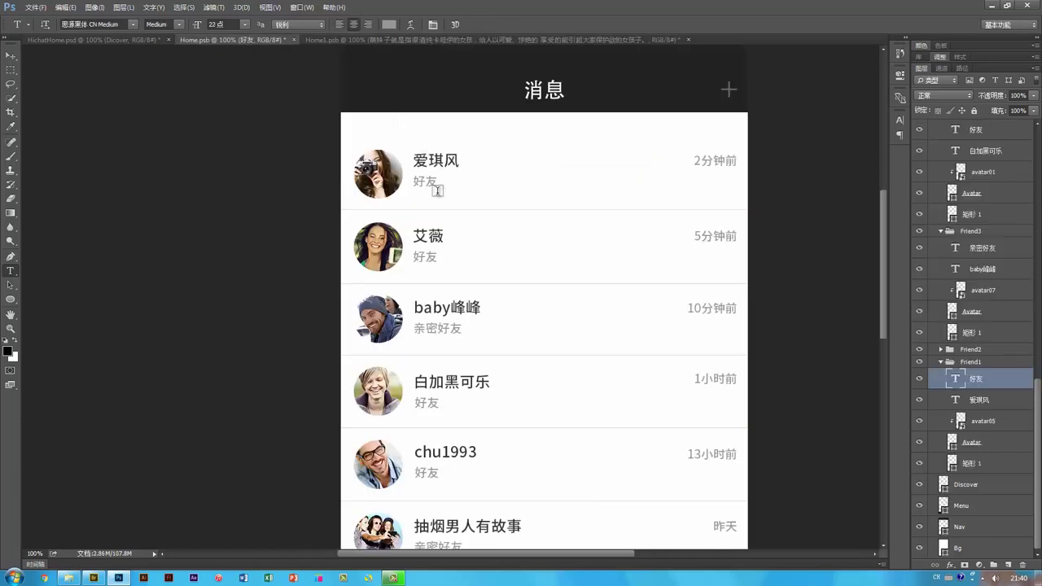
left_click(423, 185)
key("ctrl+v")
key("ctrl+Return")
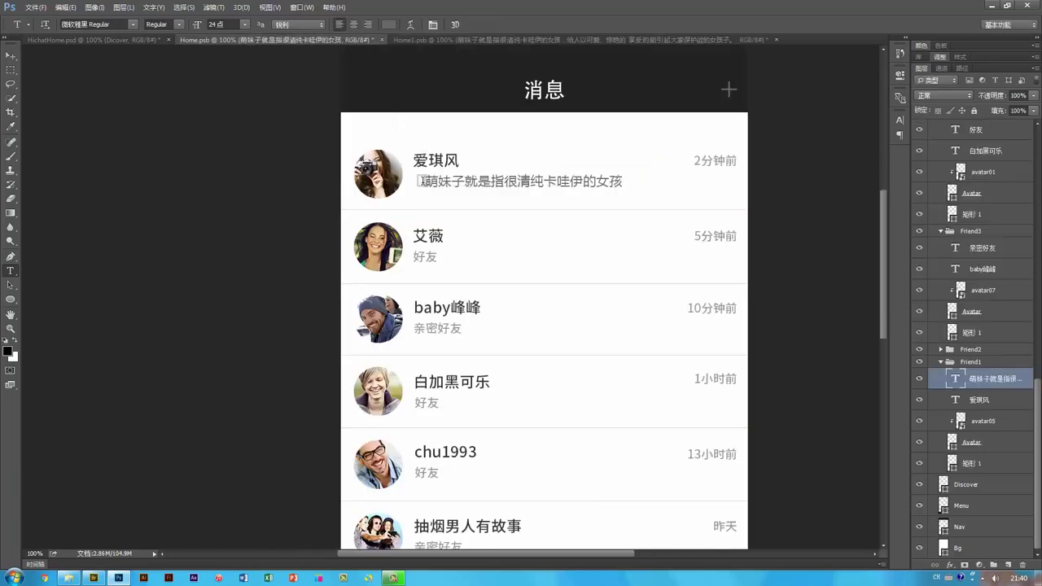
left_click(423, 180)
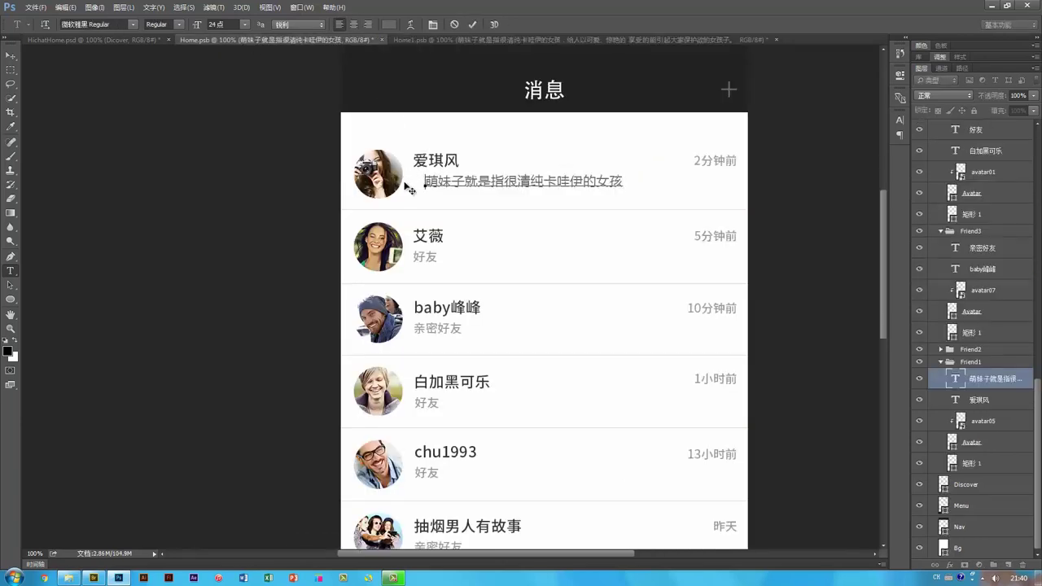
key("ctrl+Return")
Nudge the first row's message text left and slightly down so it lines up under the contact's name
key("v")
key("shift+Left")
key("shift+Left")
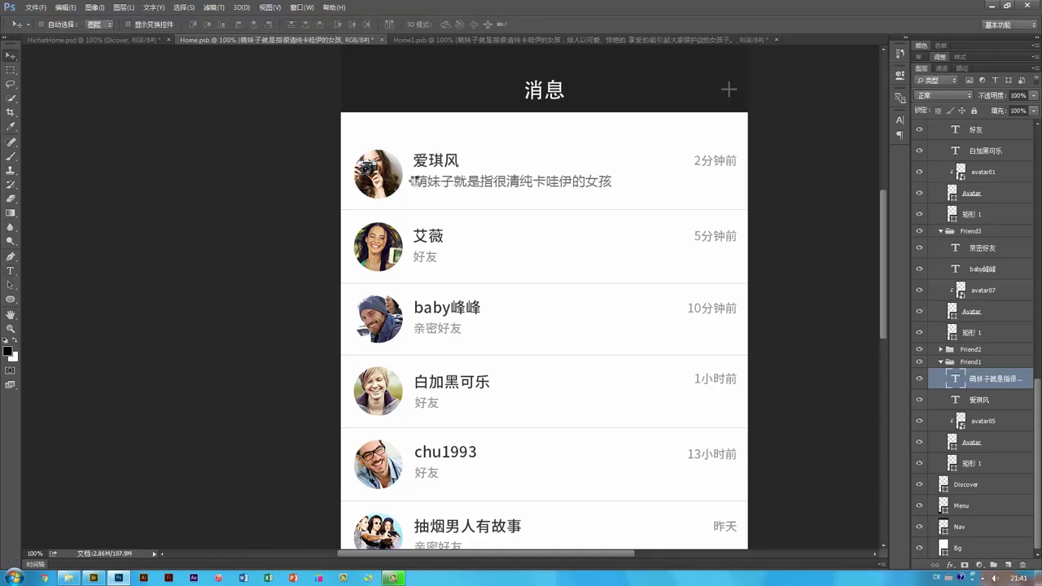
key("Left")
key("Left")
key("Down")
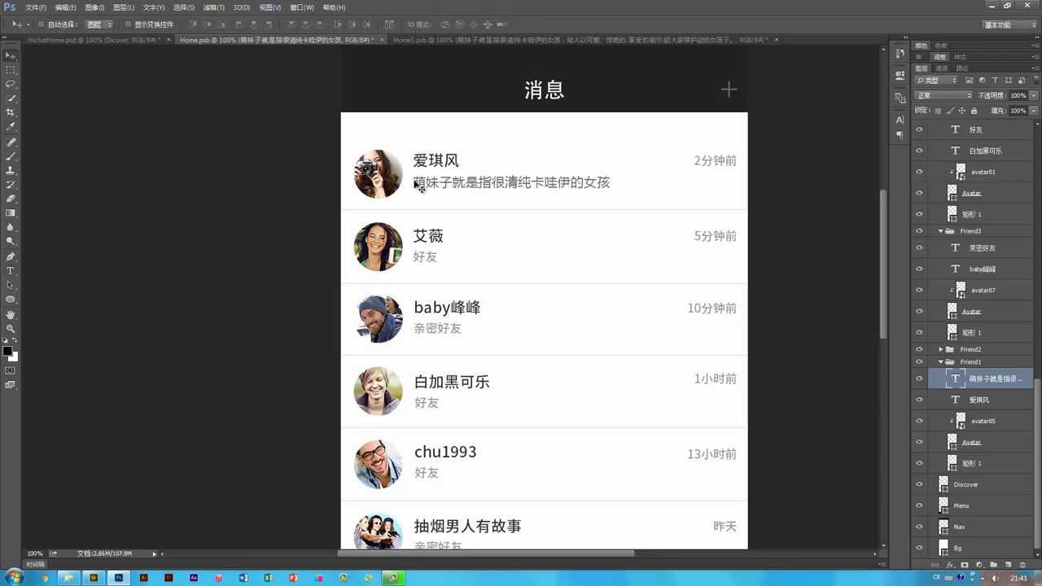
Delete the 好友 and 亲密好友 subtitles from the six rows below the first one
left_click_drag(607, 289, 607, 302)
left_click_drag(500, 381, 493, 337)
left_click(422, 236, "ctrl")
left_click(446, 303, "shift")
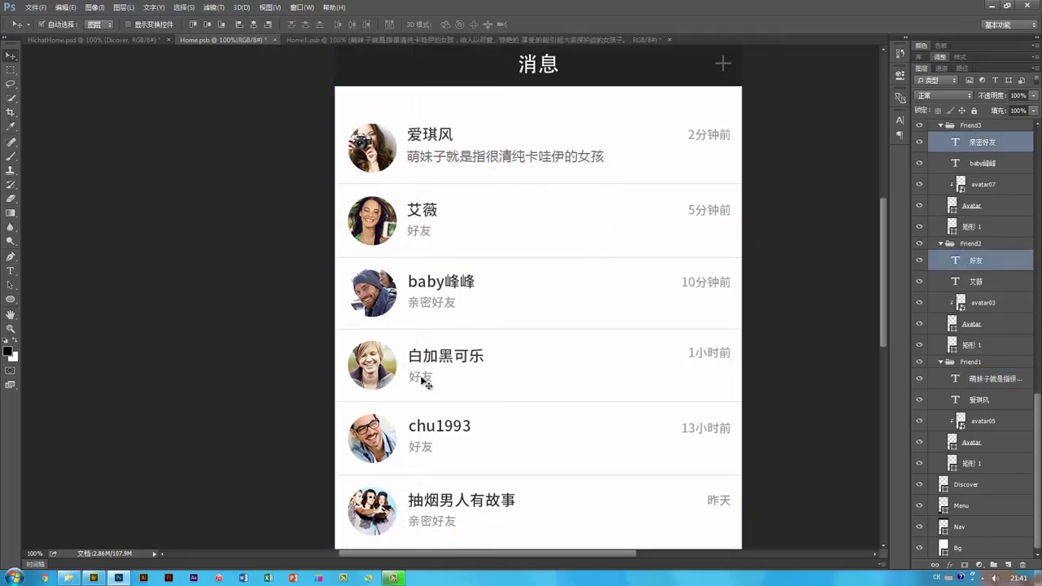
left_click(425, 378, "shift")
scroll(448, 367, "down", 4)
key("Delete")
scroll(501, 447, "up", 5)
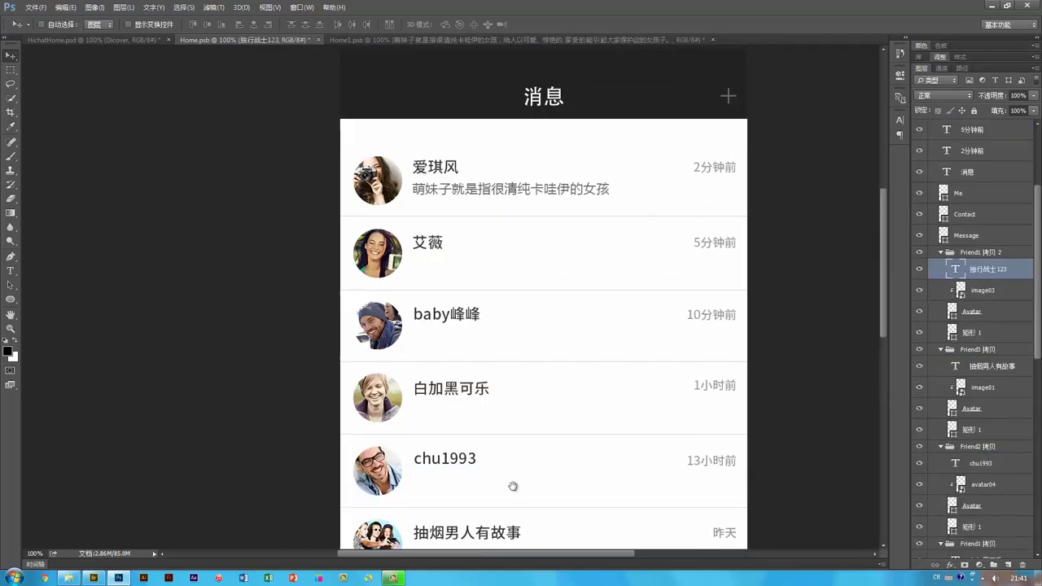
Duplicate the first row's message text into the second row and shorten the copy to 萌妹子就是指很清纯卡
left_click_drag(466, 192, 467, 268)
key("t")
left_click_drag(543, 265, 666, 266)
key("BackSpace")
key("ctrl+Return")
Duplicate the second row's message into the third row and change the second row's message to 萌妹子就是好
key("v")
left_click_drag(550, 311, 540, 248)
left_click_drag(522, 207, 522, 278)
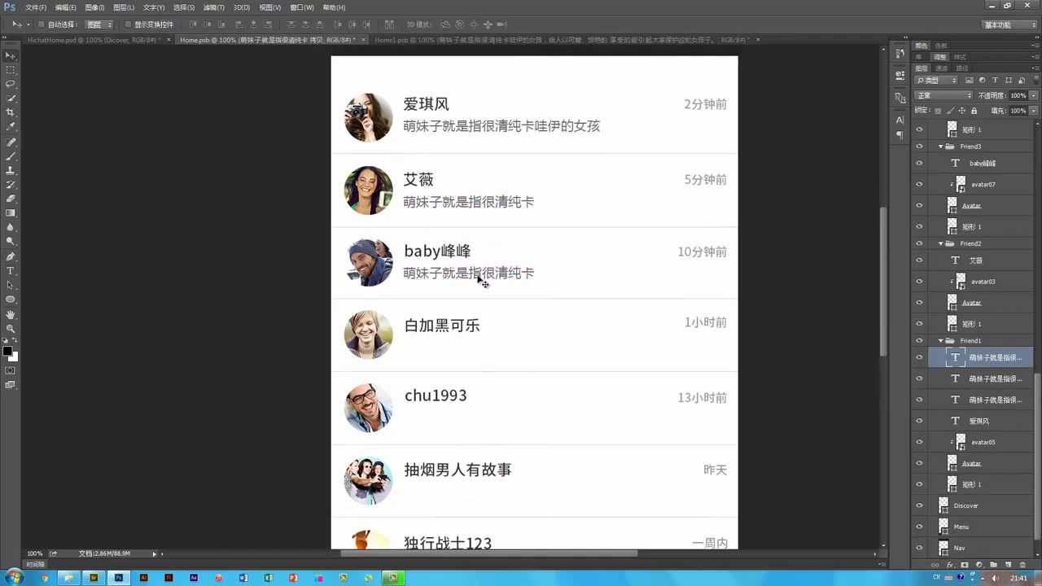
key("t")
left_click_drag(481, 202, 727, 219)
key("Delete")
key("BackSpace")
type("好")
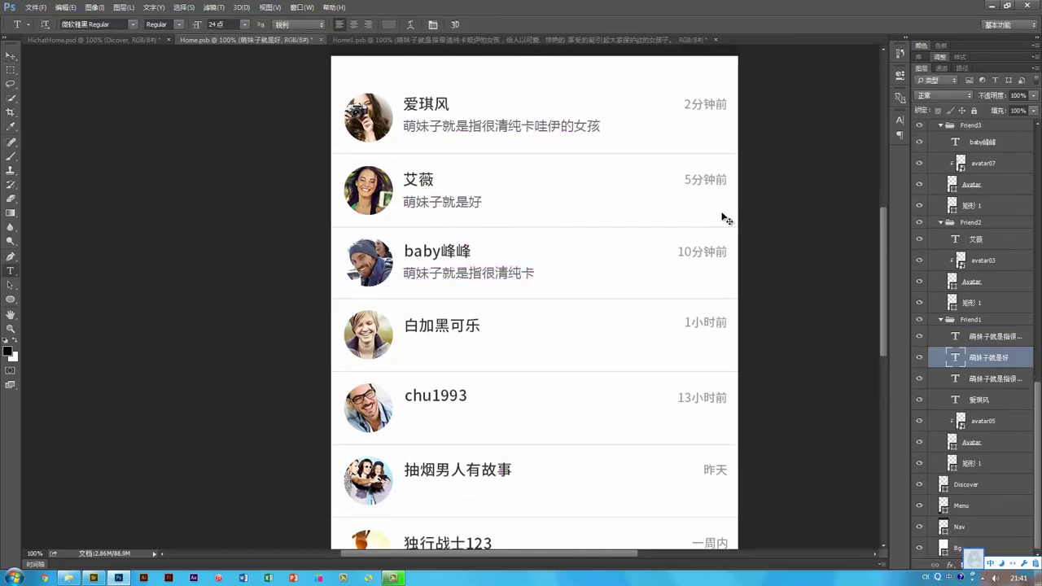
Change the last character of the third row's message so that it reads 萌妹子就是指很清纯的
left_click_drag(524, 274, 581, 280)
type("的")
key("ctrl+Return")
key("v")
Look over the message list for the rows that still need a message preview
left_click_drag(590, 370, 546, 287)
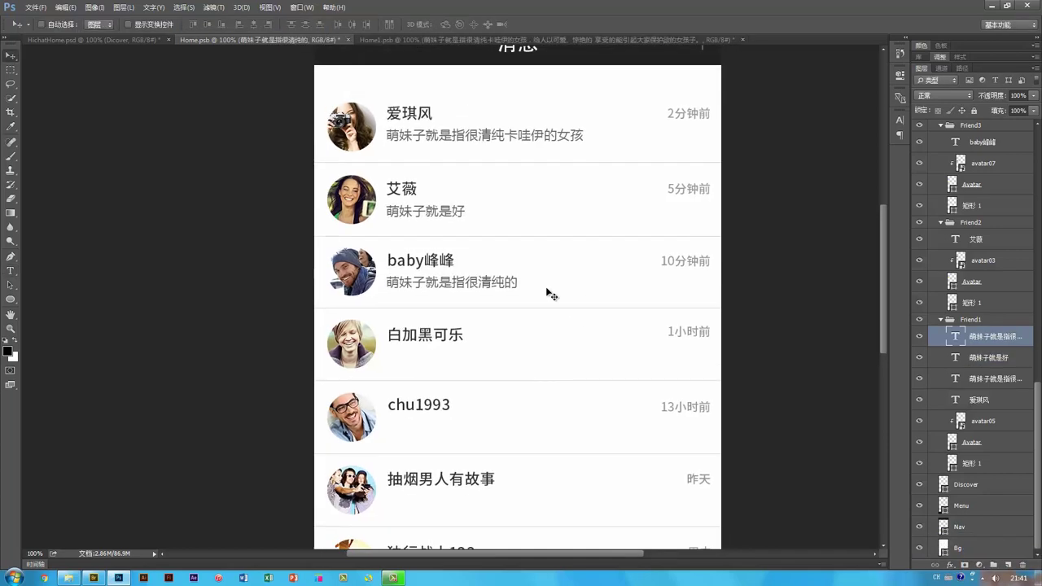
left_click_drag(514, 365, 511, 351)
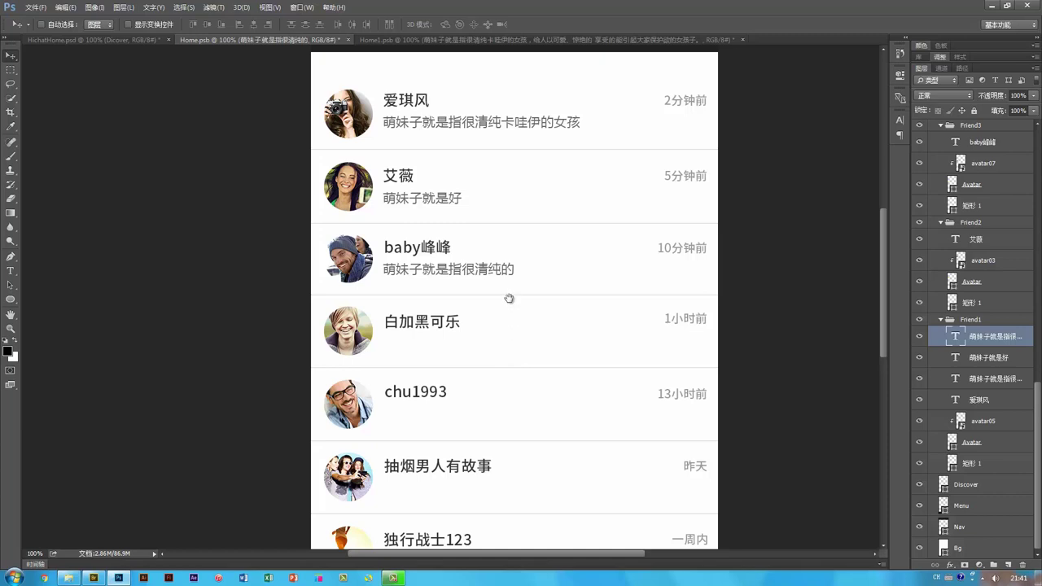
left_click_drag(509, 299, 521, 323)
scroll(488, 348, "down", 1)
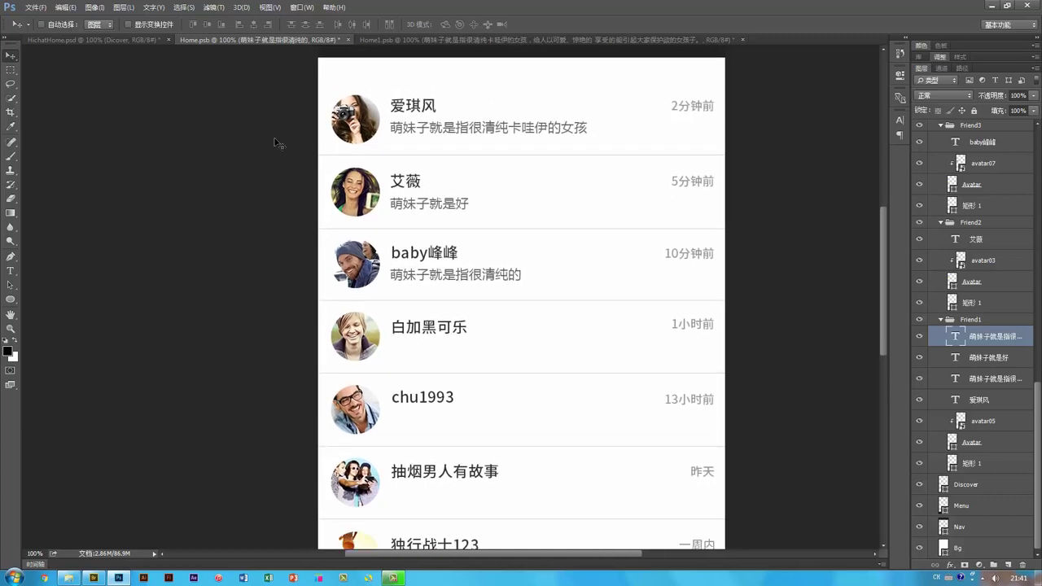
left_click_drag(546, 308, 538, 293)
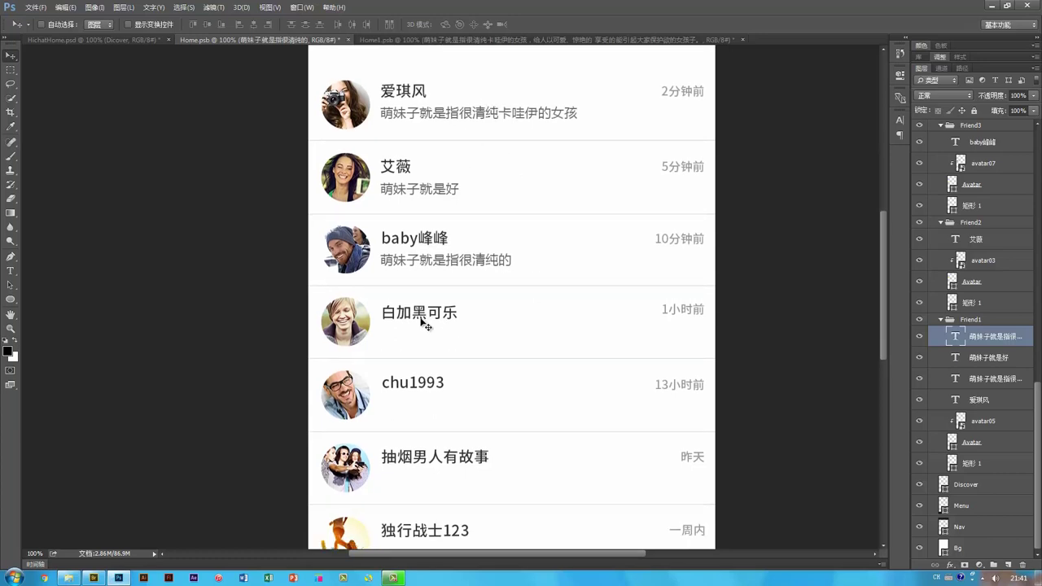
left_click_drag(453, 334, 440, 332)
scroll(436, 335, "down", 1)
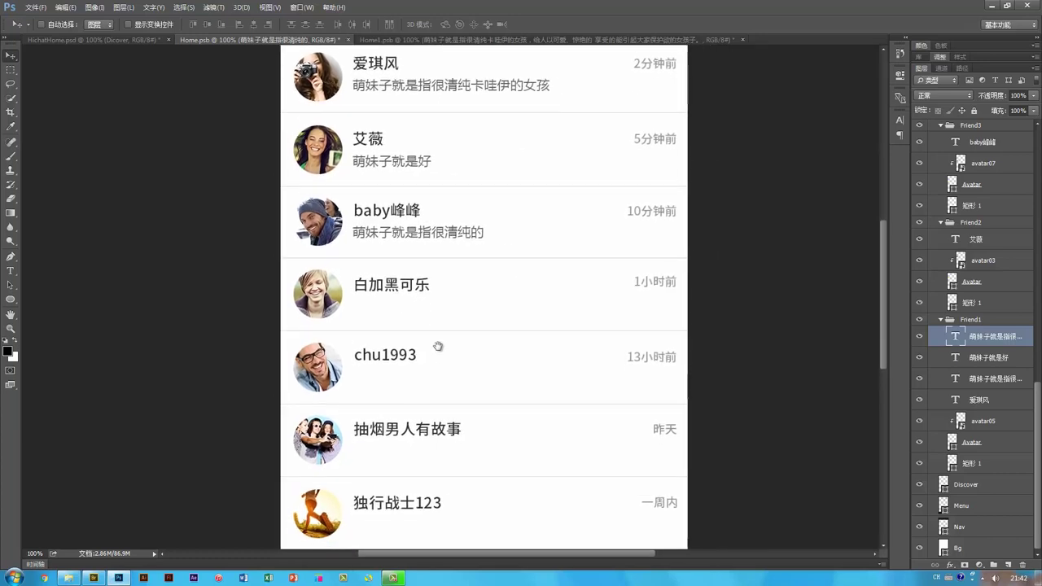
scroll(446, 371, "down", 1)
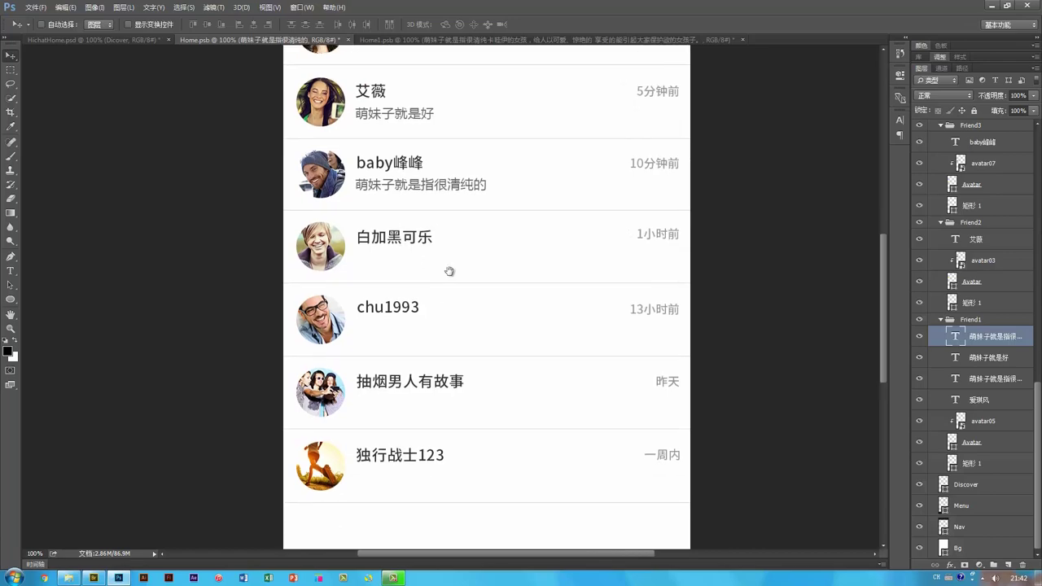
left_click(421, 45)
left_click_drag(457, 437, 471, 276)
Find the Profile screen in HichatHome.psd and open its smart object for editing
left_click(143, 43)
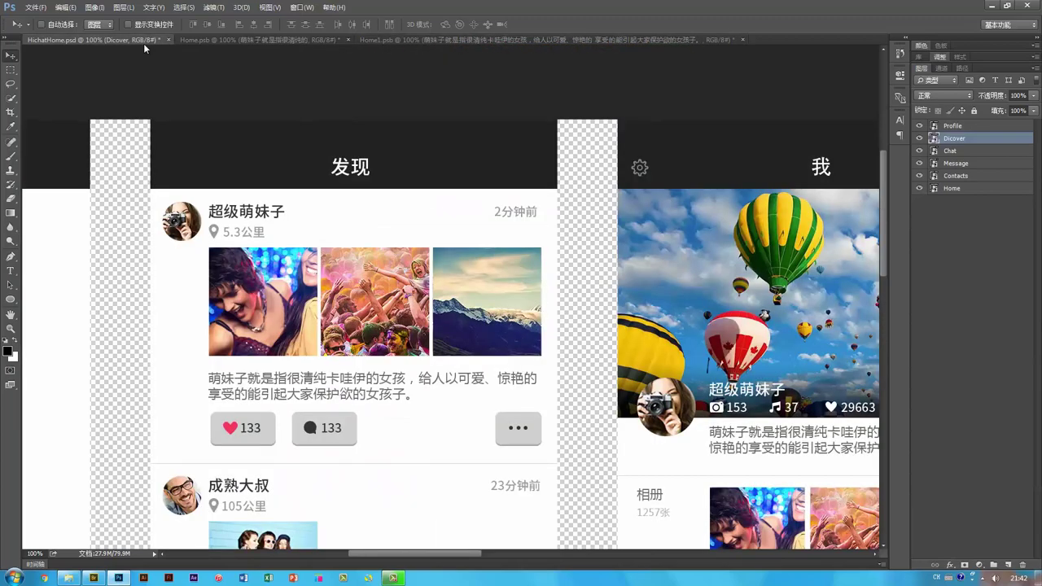
left_click_drag(473, 474, 342, 388)
left_click_drag(492, 380, 588, 186)
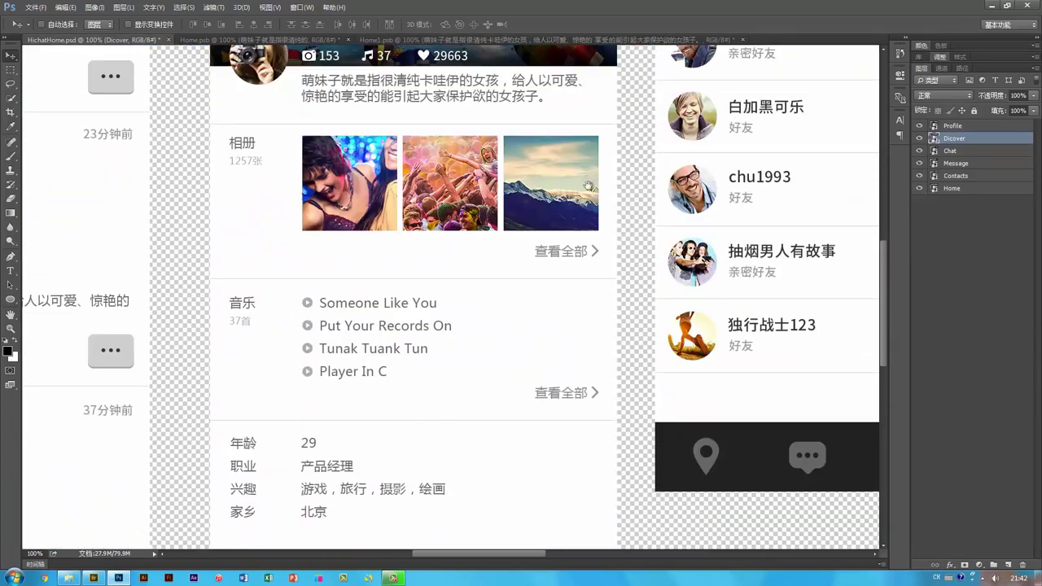
left_click_drag(571, 343, 528, 290)
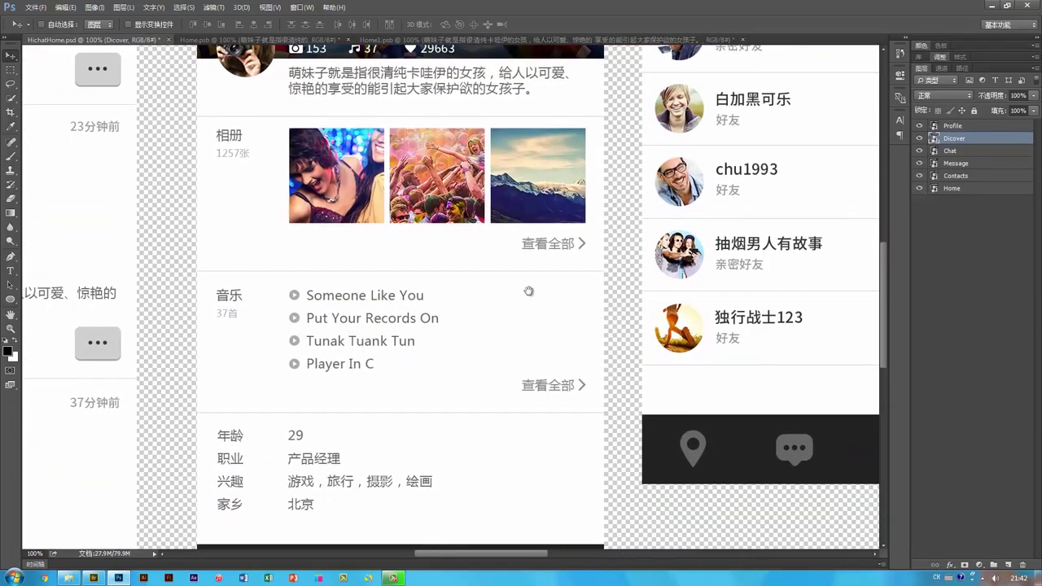
left_click_drag(477, 153, 464, 221)
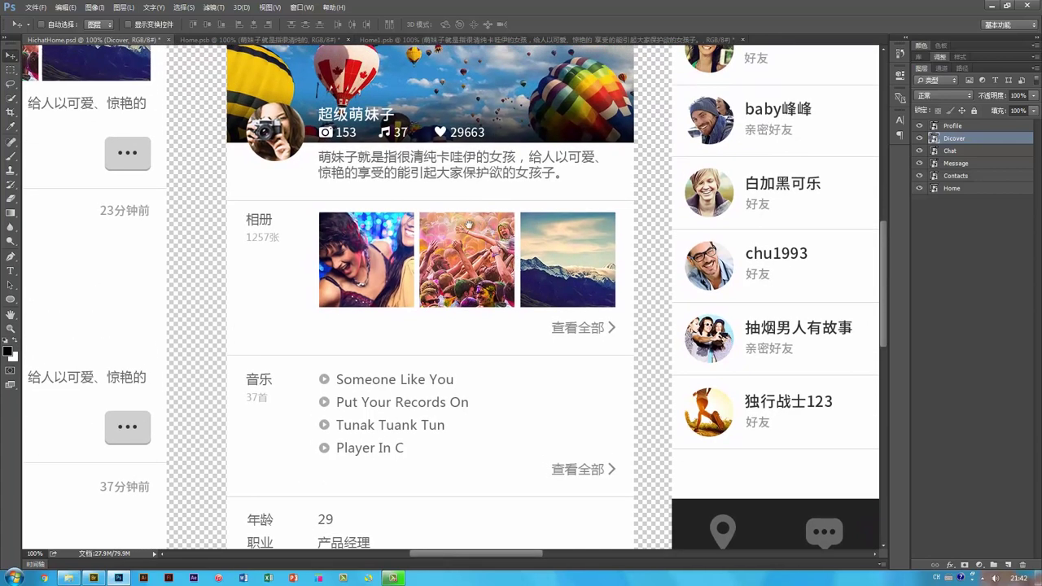
left_click_drag(399, 171, 434, 217)
left_click(934, 127)
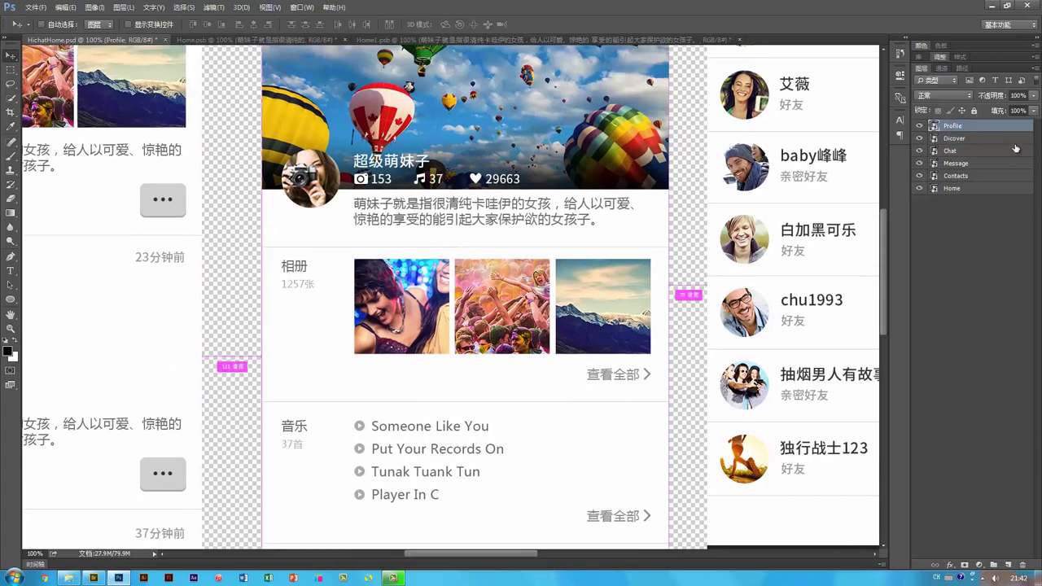
double_click(934, 127)
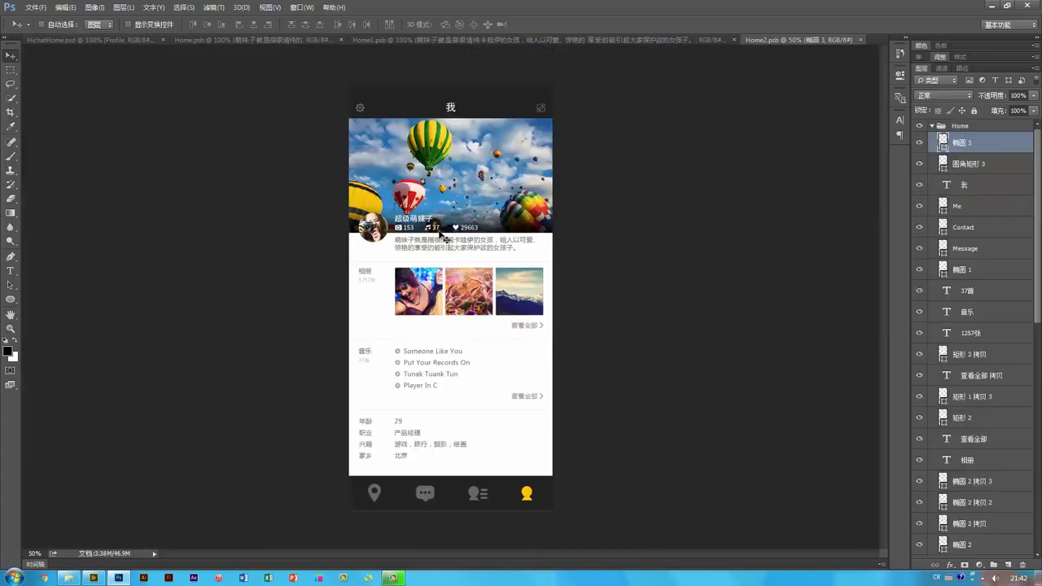
Copy the camera icon beside the 153 count on the Profile screen into Home.psb, below the fourth row's name
key("ctrl+1")
left_click_drag(366, 203, 373, 279)
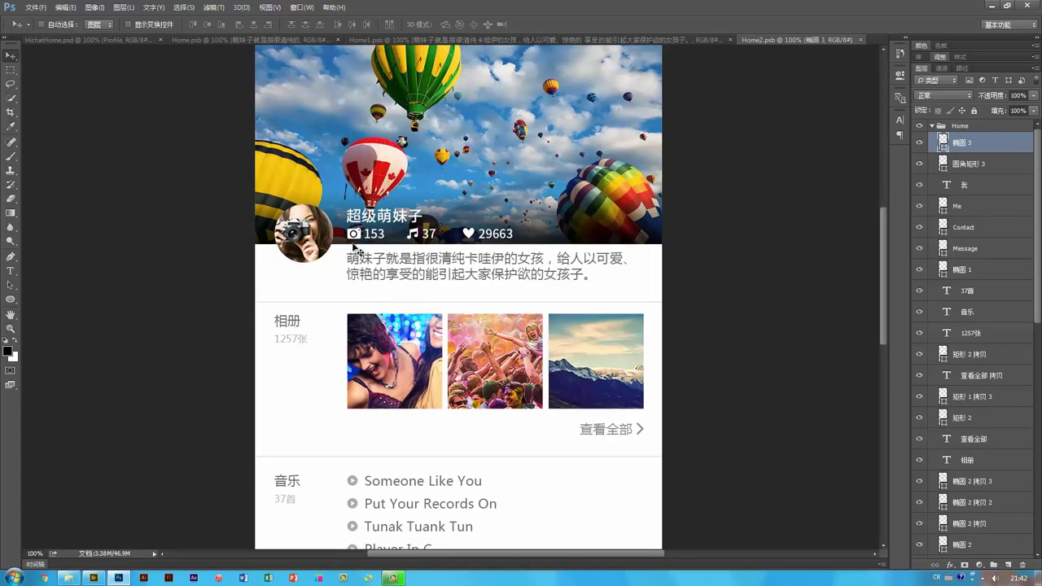
left_click(358, 235, "ctrl")
left_click_drag(357, 235, 534, 13)
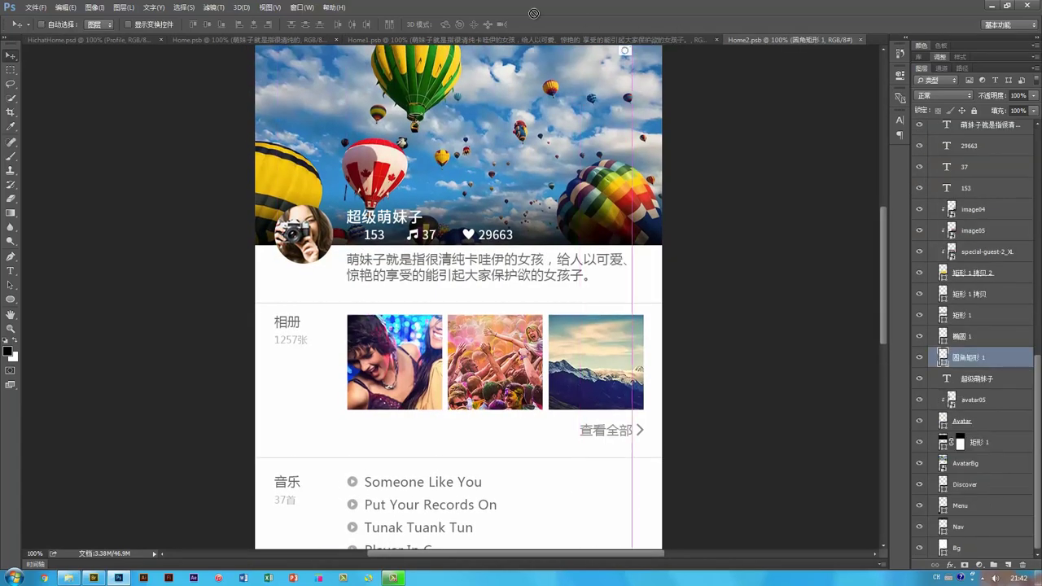
left_click(361, 37)
left_click(307, 39)
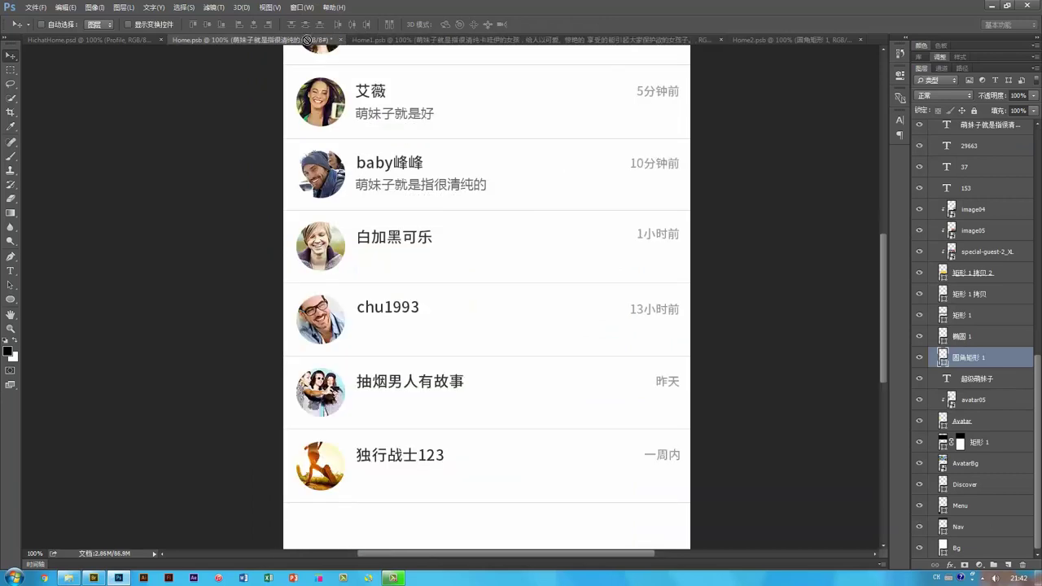
left_click_drag(386, 184, 403, 266)
Recolour the camera icon with the grey sampled from the third row's message text
double_click(951, 316)
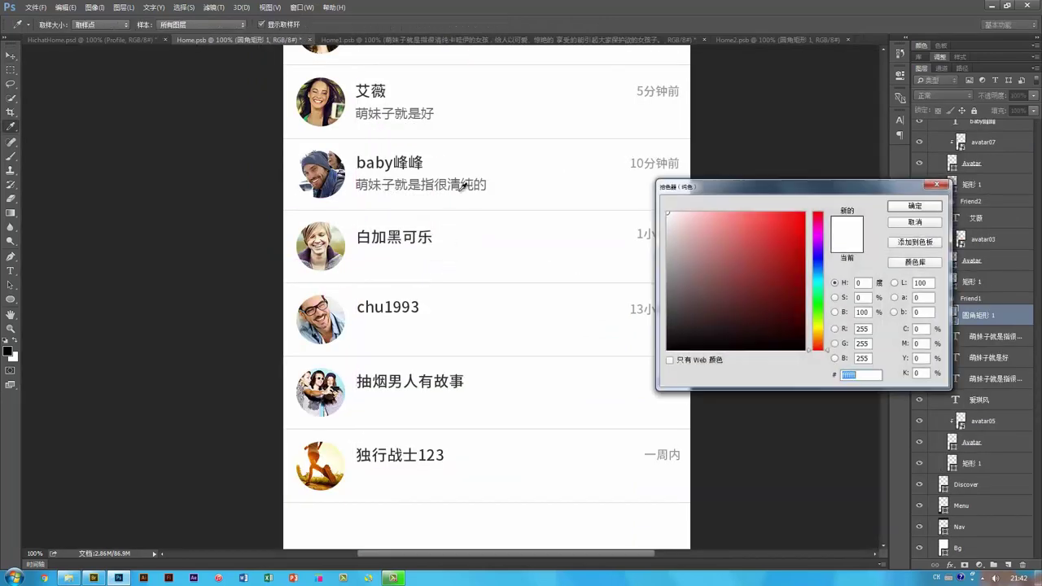
left_click(478, 180)
key("Return")
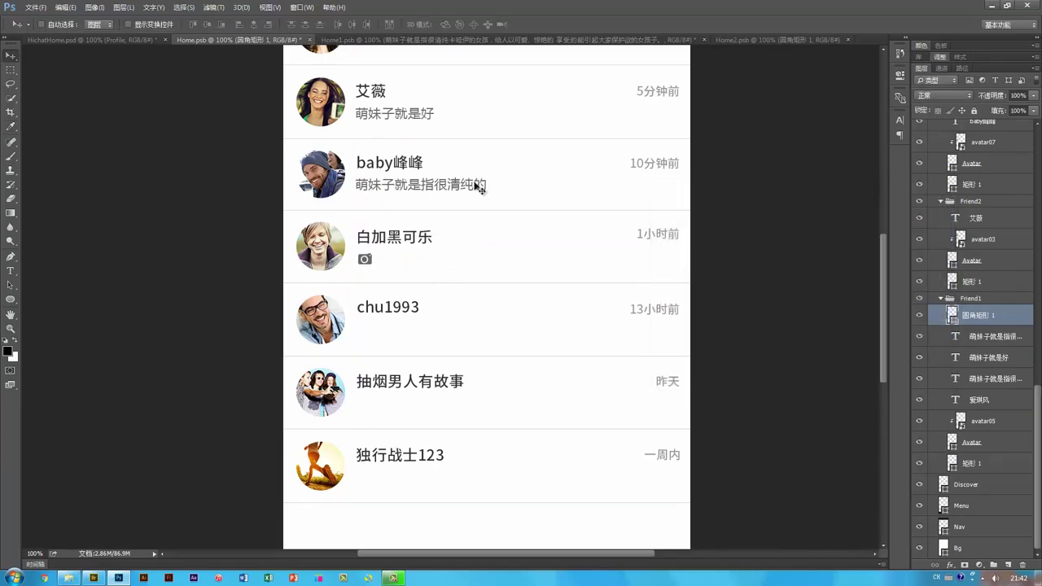
Duplicate the third row's message text beside the fourth row's camera icon and change it to "[ 对方给你发送了一张图片 ]"
left_click(477, 185, "ctrl")
left_click_drag(444, 186, 468, 260)
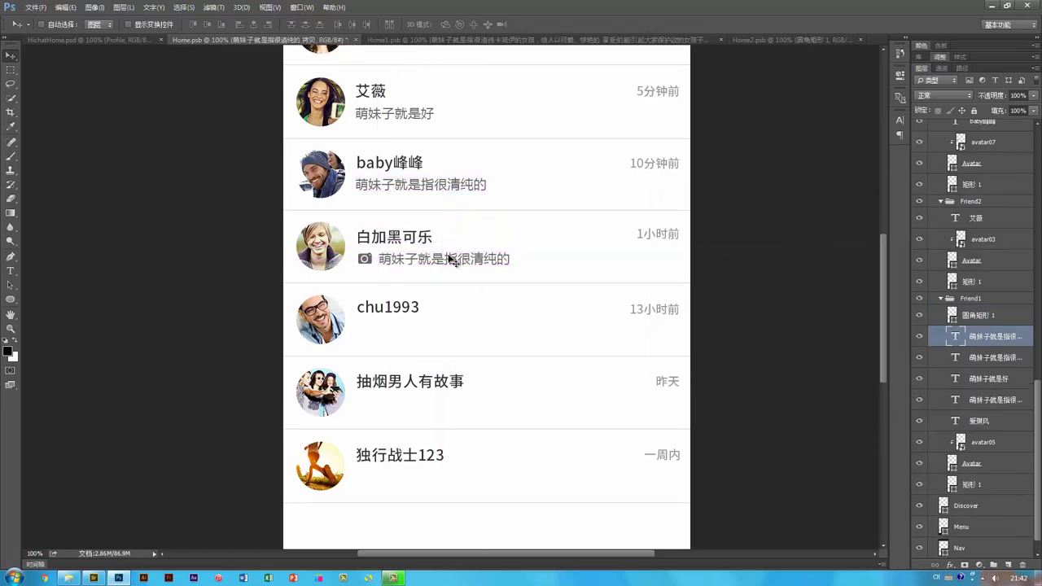
key("t")
left_click(447, 258)
key("ctrl+a")
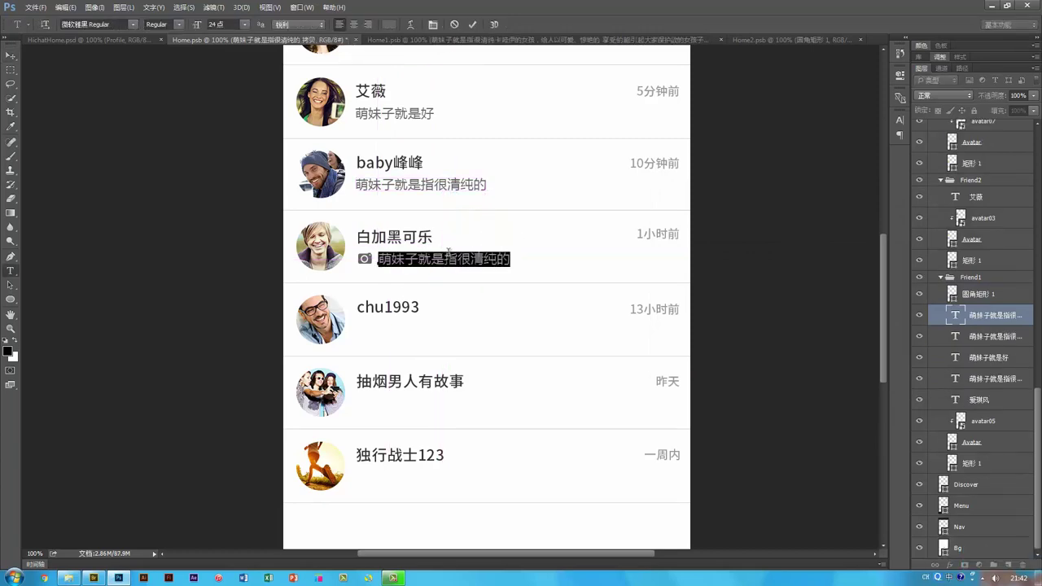
key("BackSpace")
key("BackSpace")
key("ctrl+space")
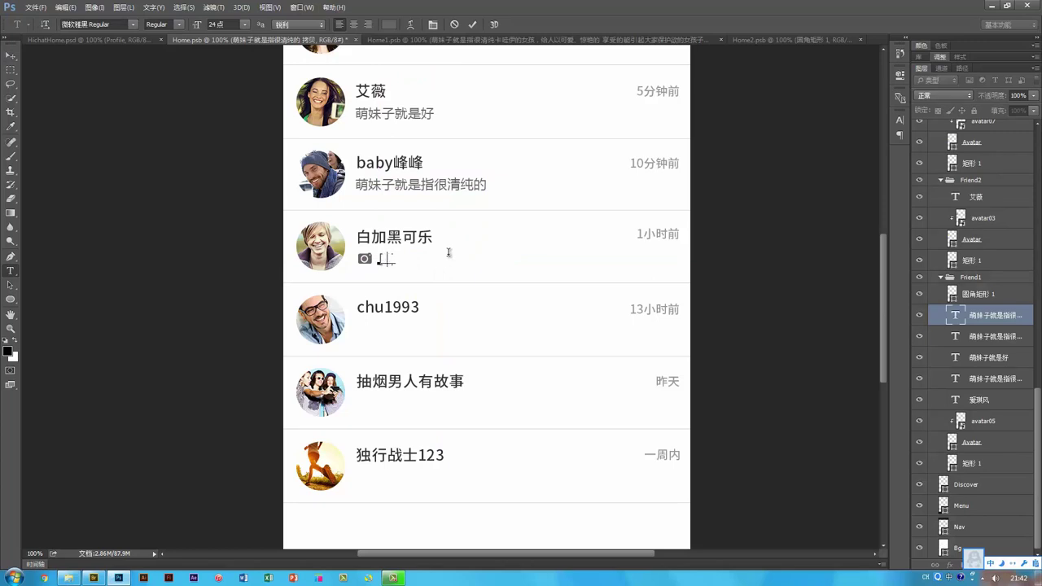
type("duifanggei")
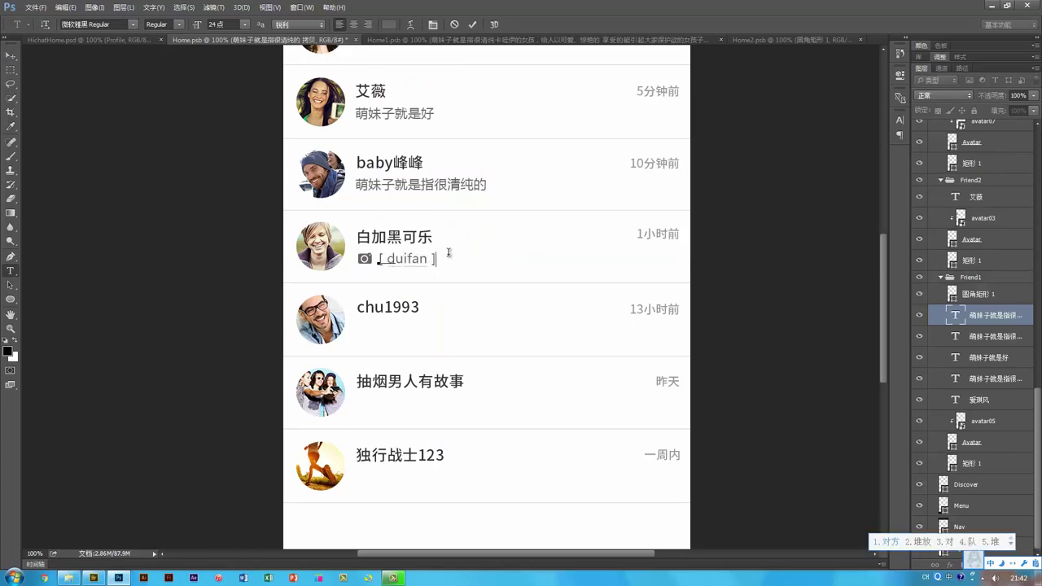
type(" nifasongle yiz")
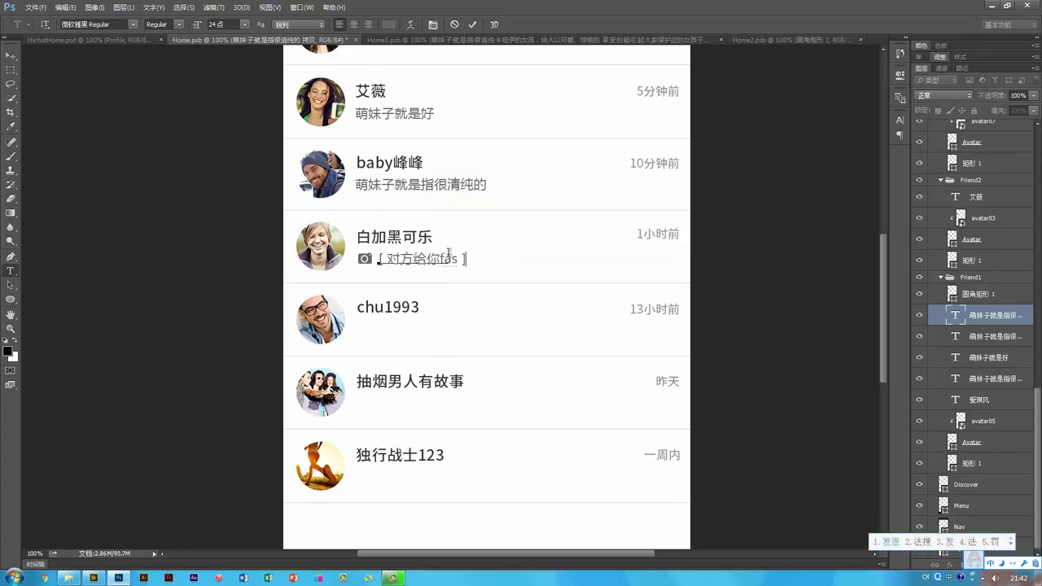
type("hang")
key("space")
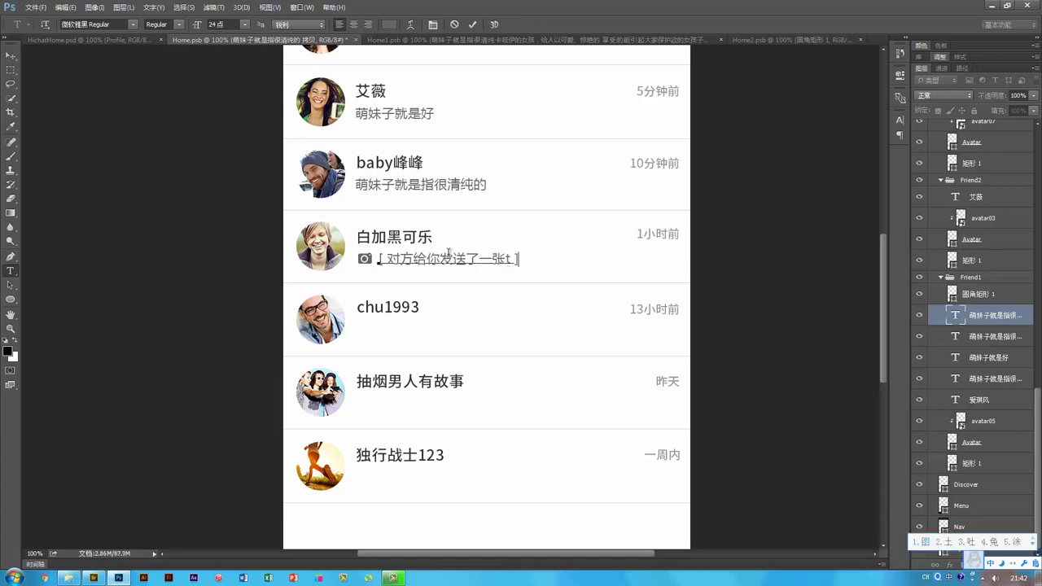
type("tupian")
key("space")
key("ctrl+Return")
key("v")
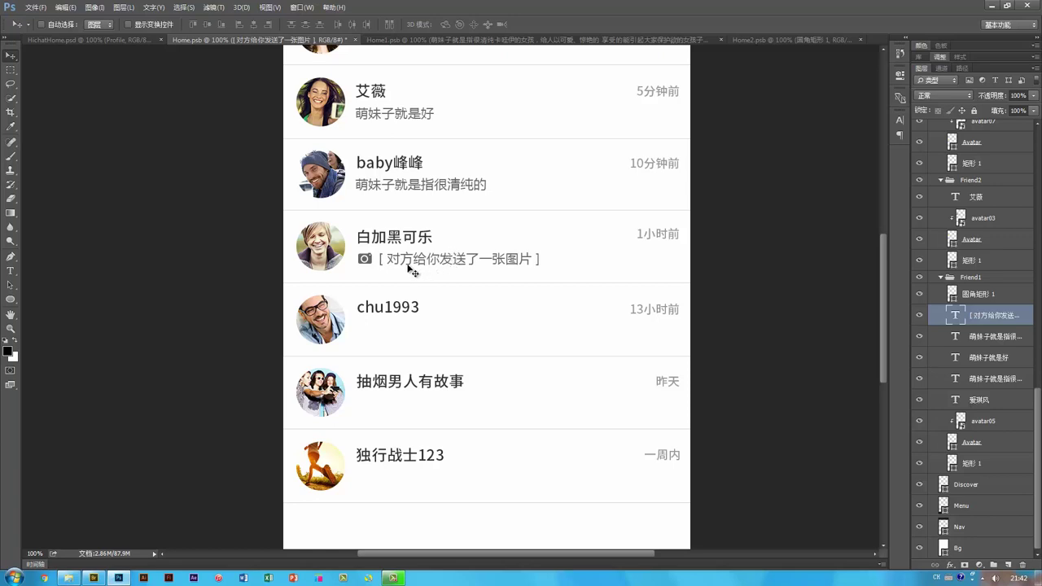
Nudge the fourth row's picture-message text slightly closer to its camera icon
left_click(518, 277, "ctrl")
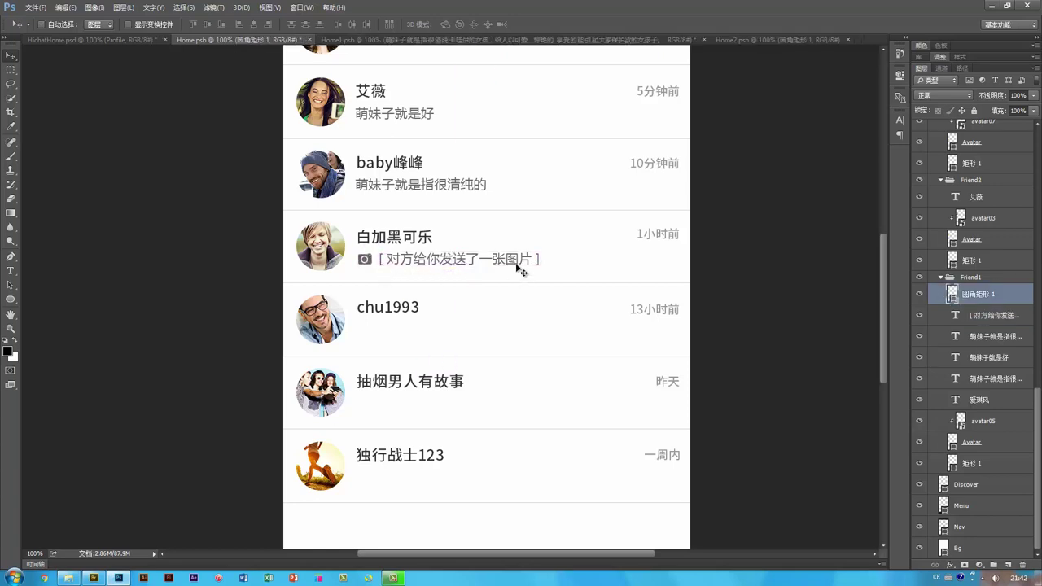
double_click(521, 265)
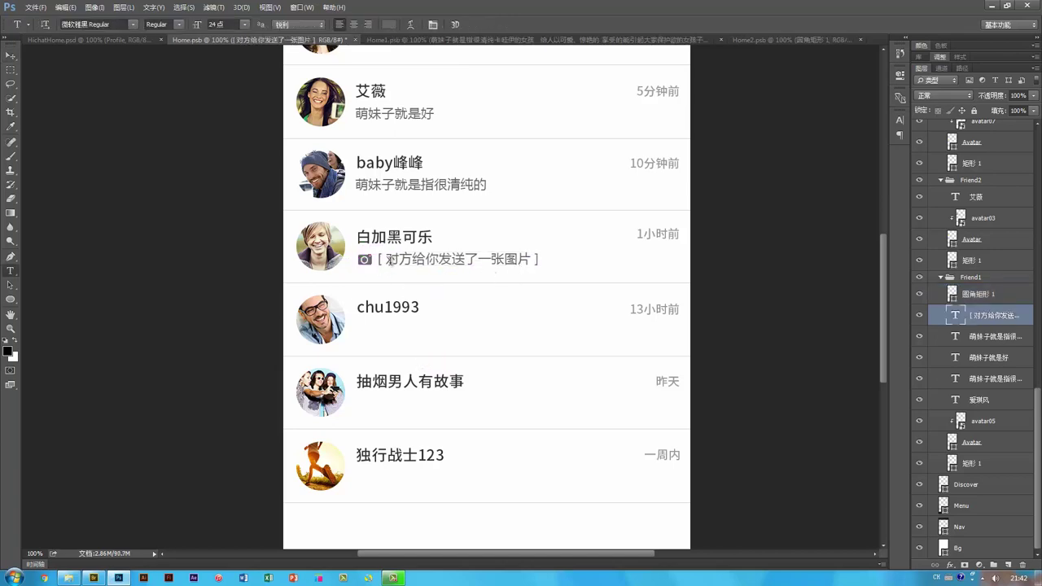
key("v")
Duplicate the picture-message text below the fifth row's name and change the wording inside the brackets to "语音消息"
key("space")
left_click_drag(506, 191, 511, 308)
scroll(509, 308, "down", 3)
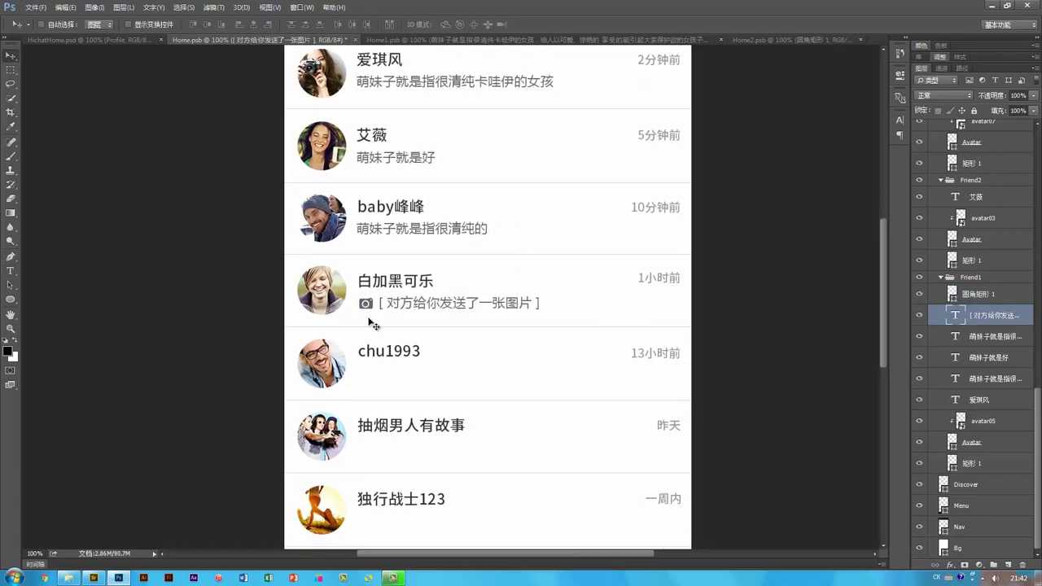
scroll(470, 379, "down", 2)
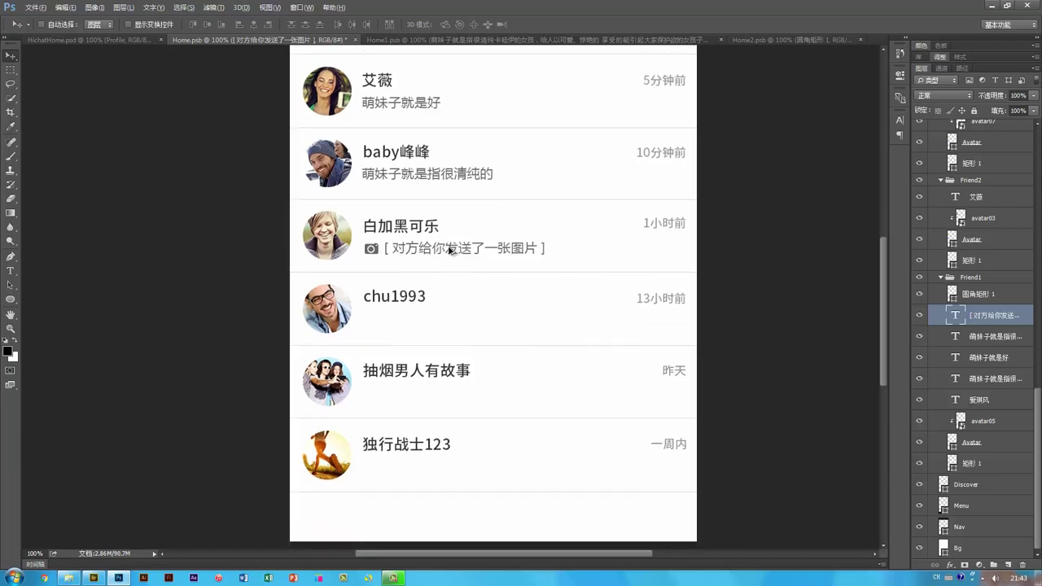
left_click_drag(450, 250, 534, 319)
key("t")
double_click(445, 319)
key("ctrl+space")
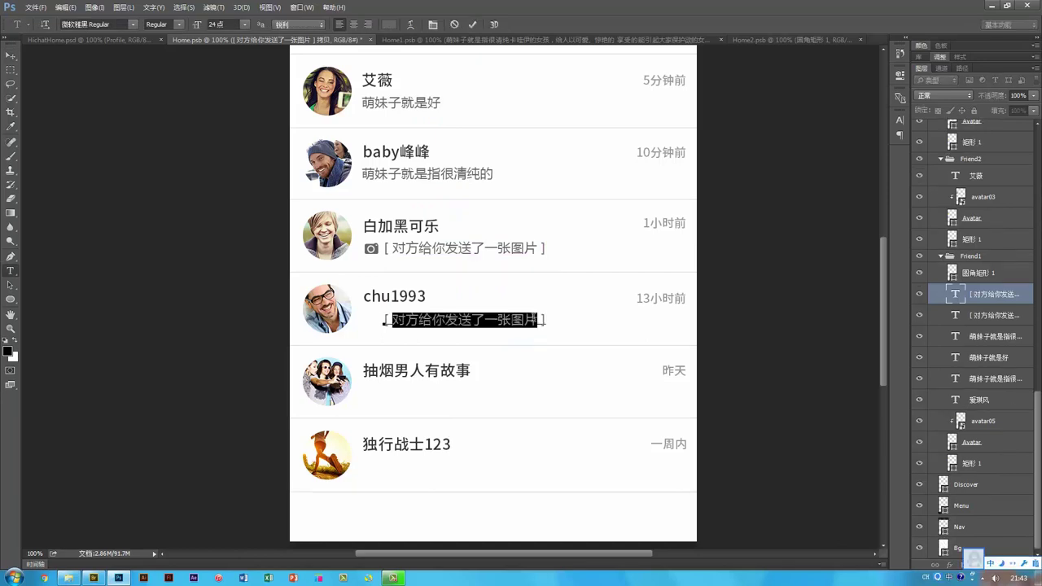
type("yuyinxiaoxi")
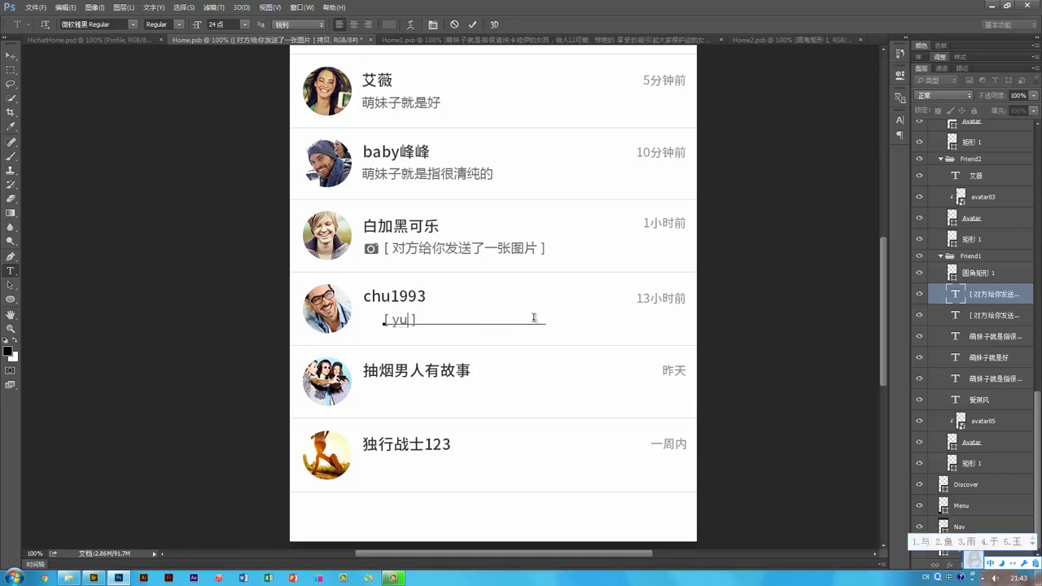
key("space")
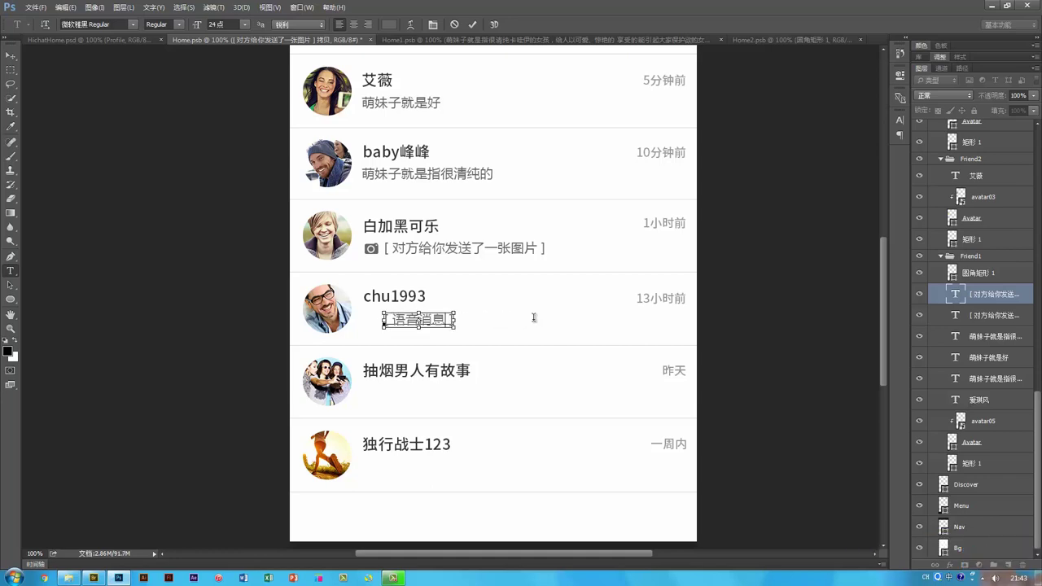
key("ctrl+Return")
key("v")
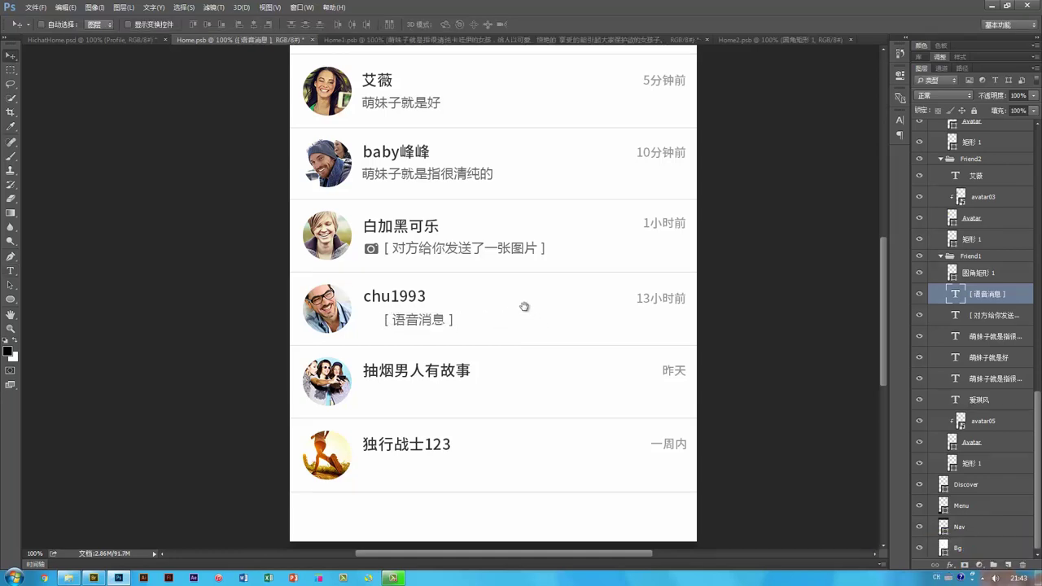
Find the play icon beside "Someone Like You" in Home2.psb and copy it into Home.psb
left_click_drag(530, 305, 530, 334)
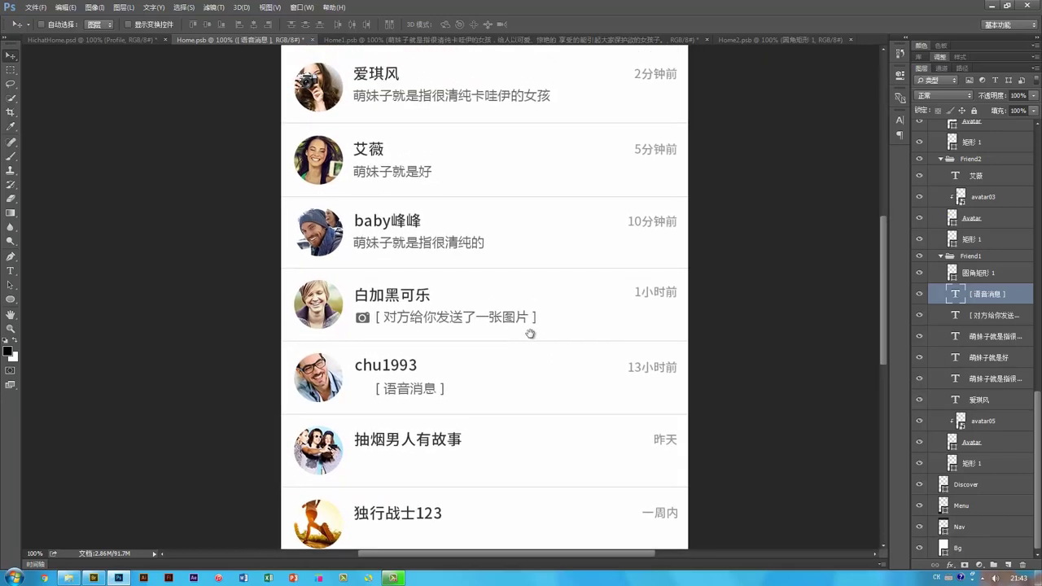
left_click(389, 39)
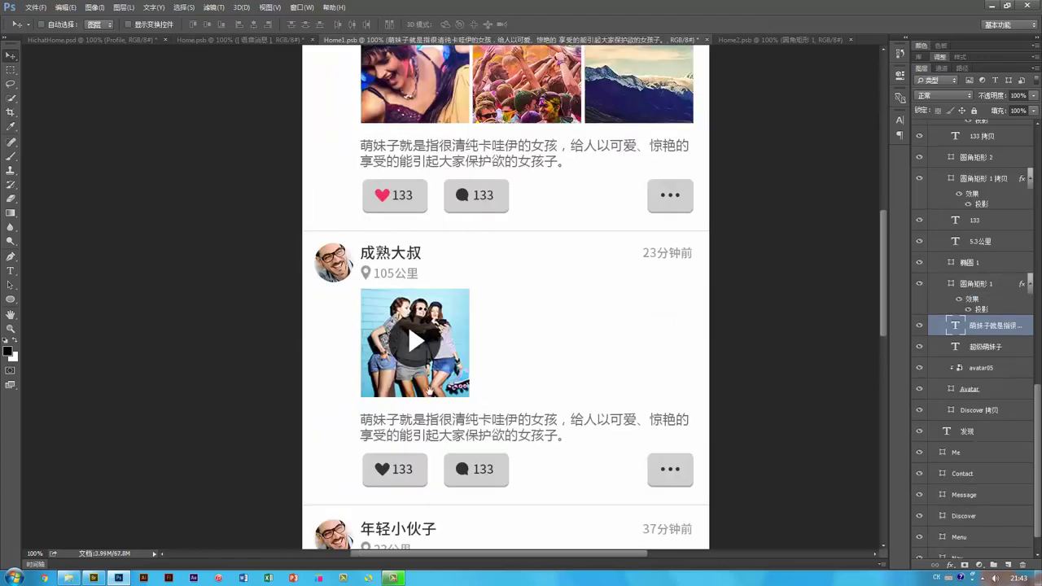
left_click_drag(451, 409, 430, 232)
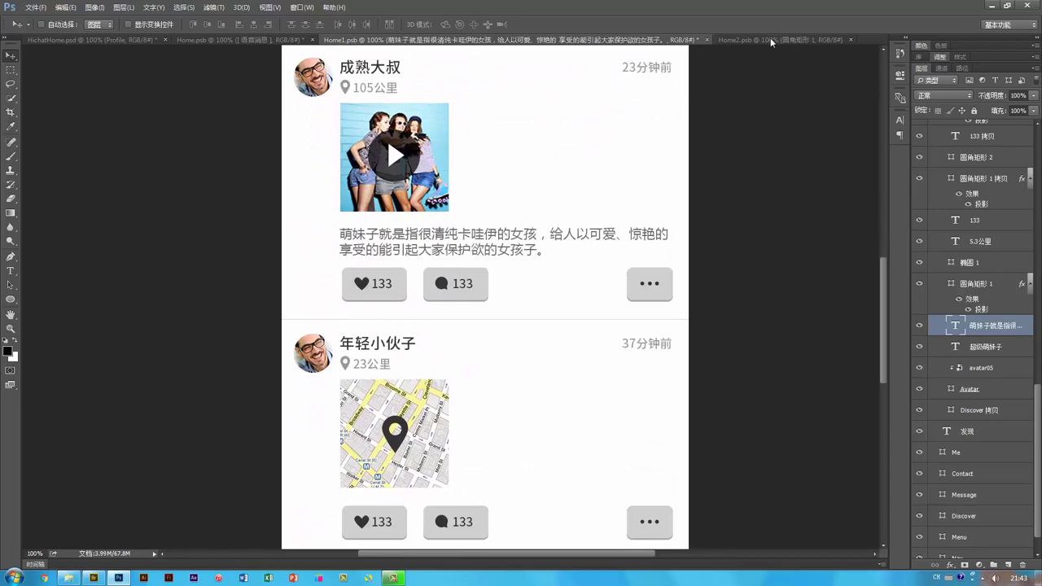
left_click(771, 40)
scroll(465, 296, "down", 5)
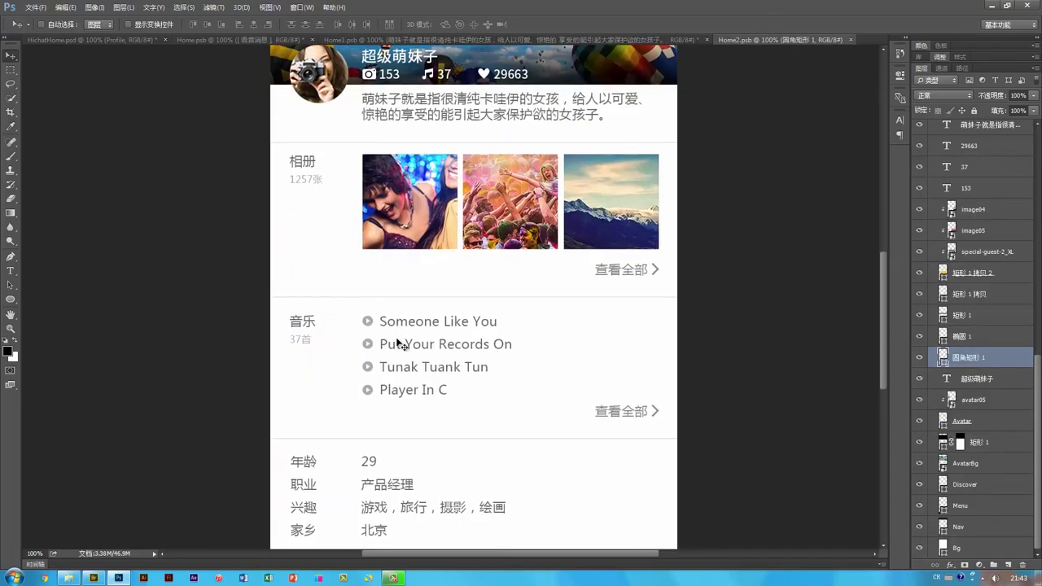
mouse_move(366, 324)
left_mouse_down()
mouse_move(372, 285)
mouse_move(266, 38)
mouse_move(378, 274)
mouse_move(383, 399)
mouse_move(404, 405)
mouse_move(389, 329)
mouse_move(374, 328)
left_mouse_up()
Enlarge the copied play icon slightly to suit the size of the neighbouring camera icon
key("ctrl+t")
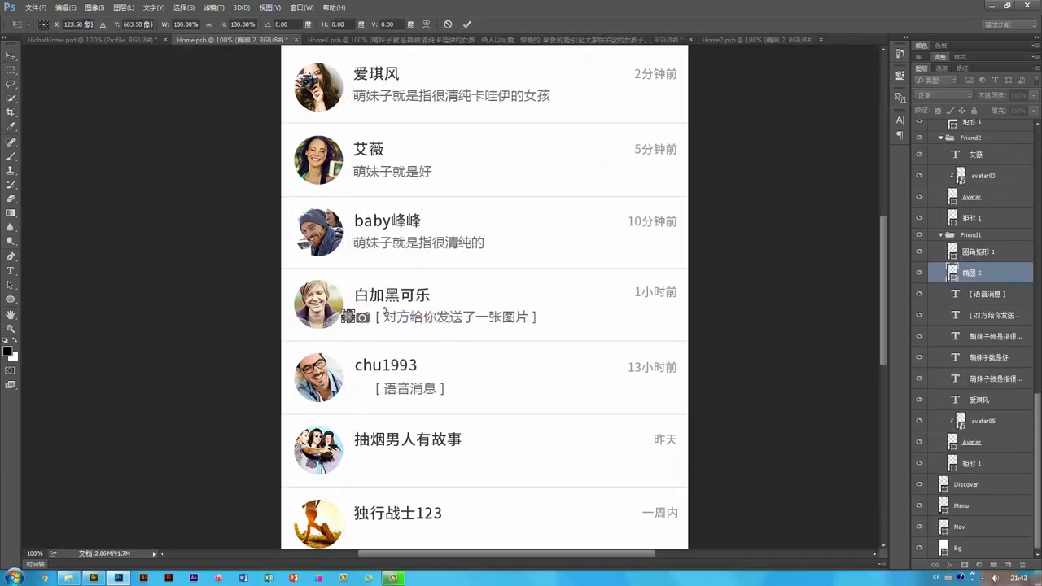
scroll(384, 310, "up", 4)
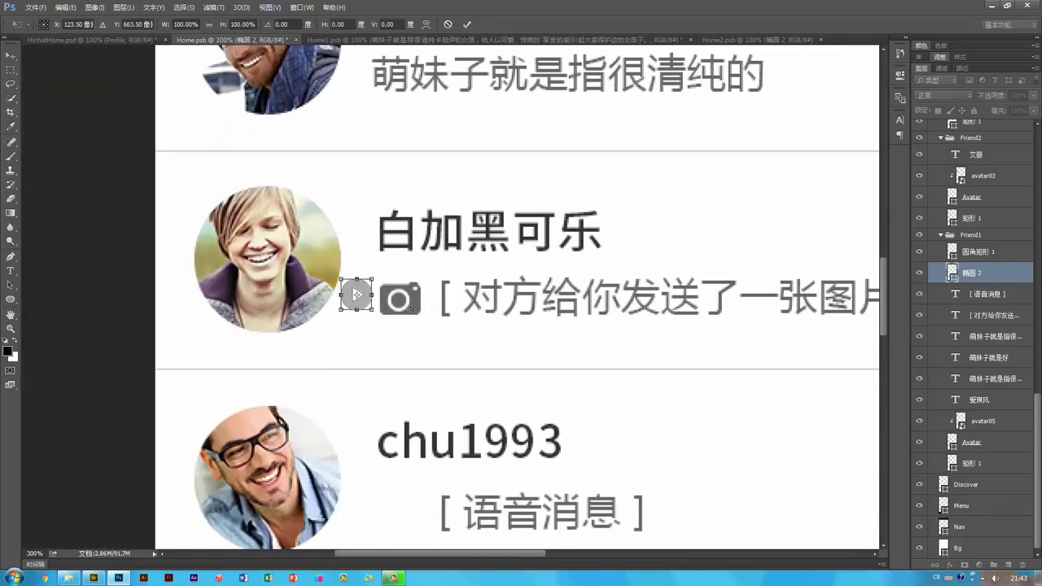
left_click_drag(372, 312, 377, 316)
key("Return")
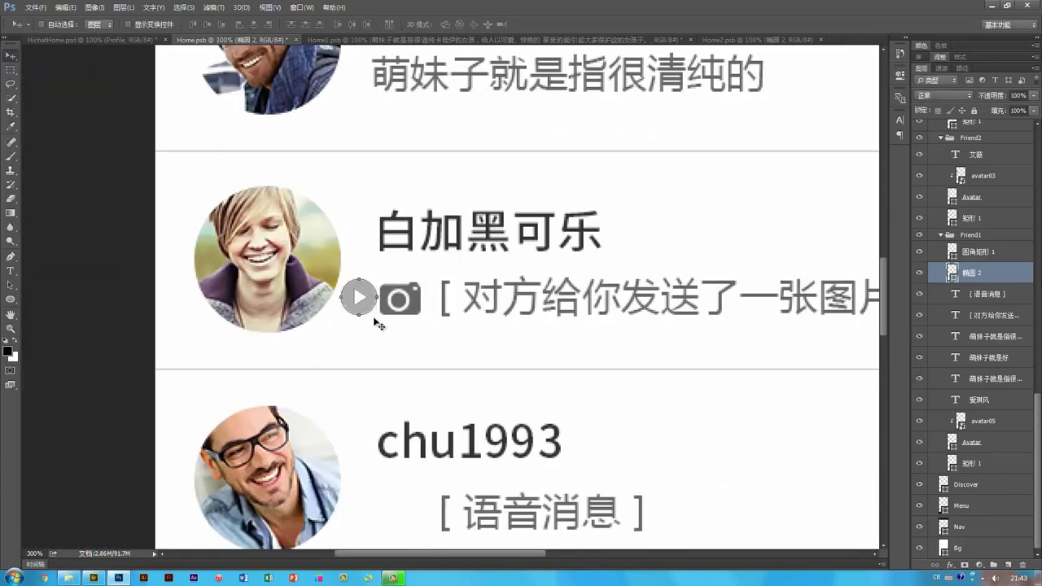
Recolour the play icon with the camera icon's grey #666666 and place it in front of the fifth row's "[ 语音消息 ]" text
double_click(951, 271)
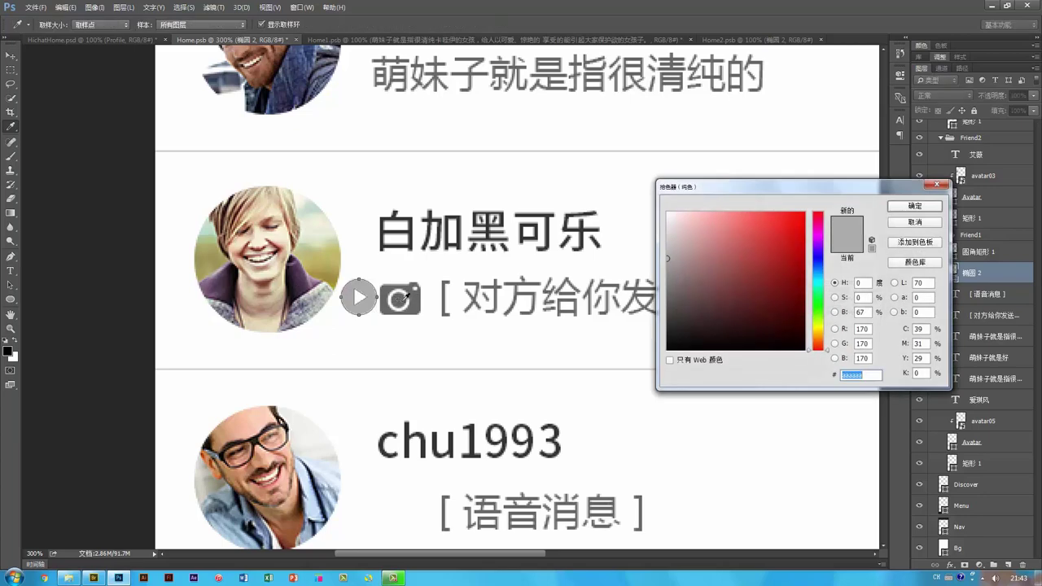
left_click(418, 299)
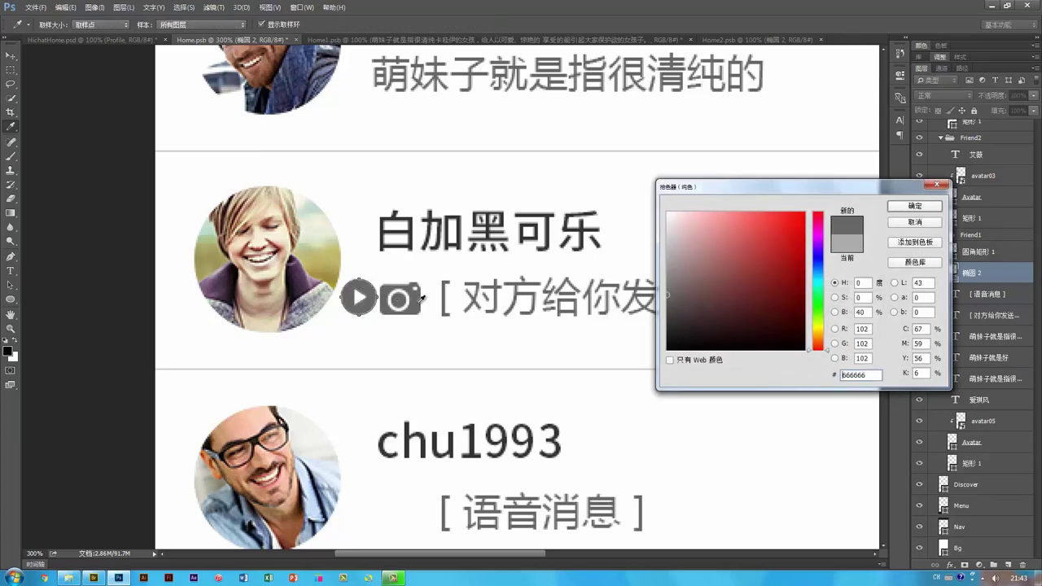
key("Return")
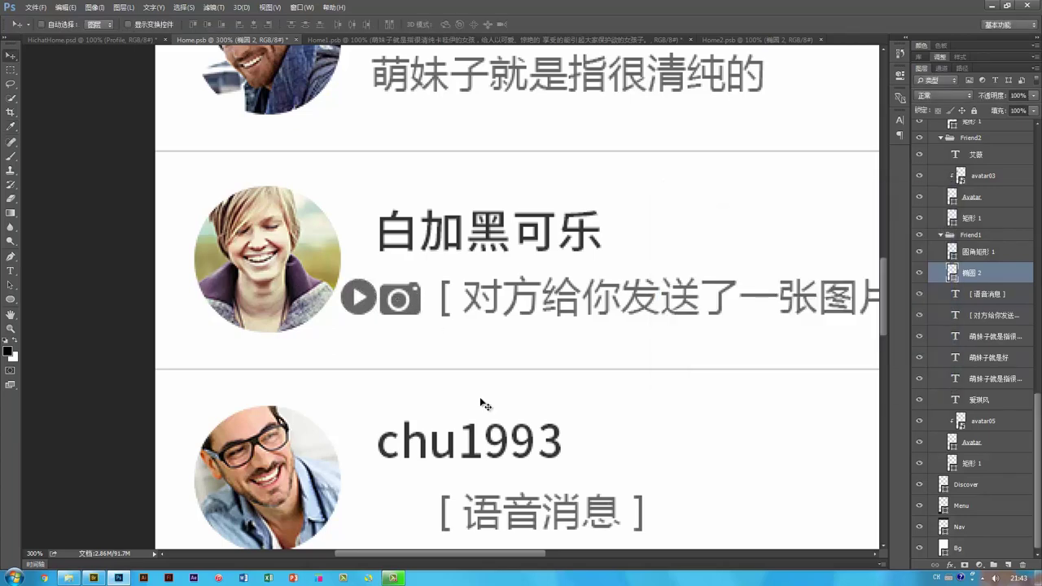
key("ctrl+1")
left_click_drag(442, 319, 458, 387)
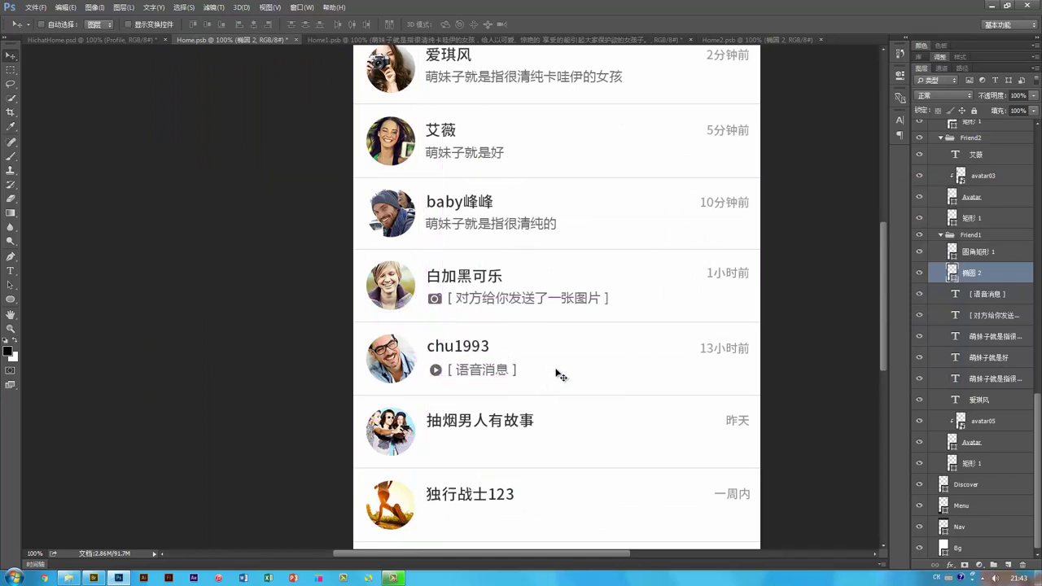
Find the Chat screen in HichatHome.psd and open its smart object for editing
left_click_drag(556, 369, 501, 295)
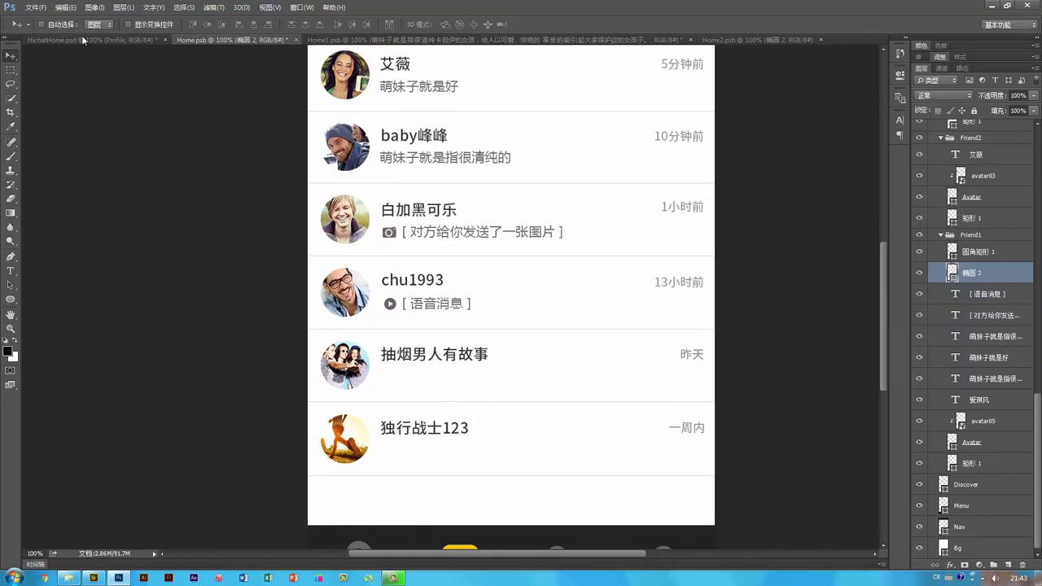
left_click(81, 39)
left_click_drag(620, 242, 249, 206)
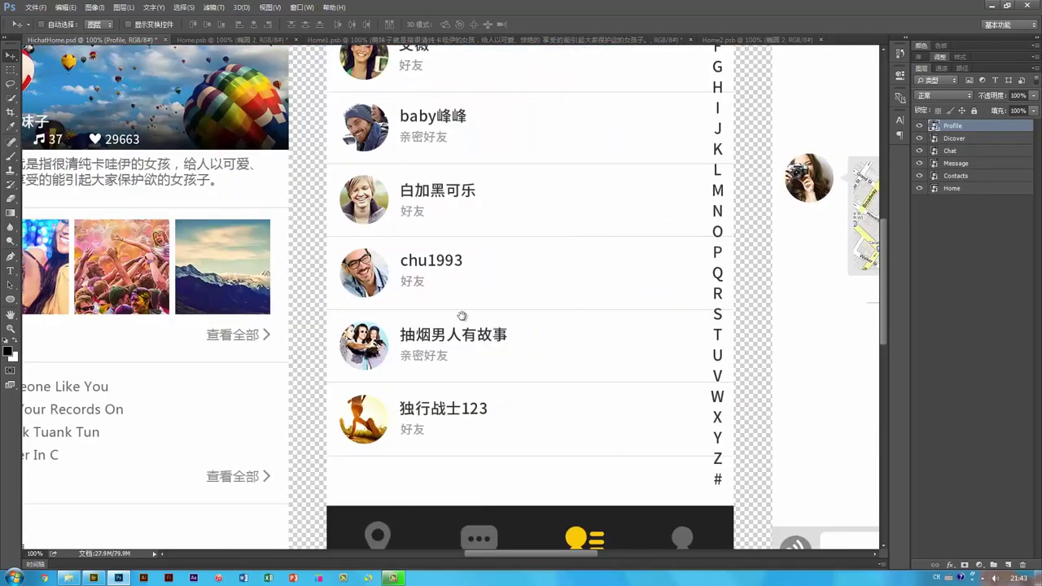
left_click_drag(462, 316, 139, 186)
left_click_drag(407, 270, 361, 274)
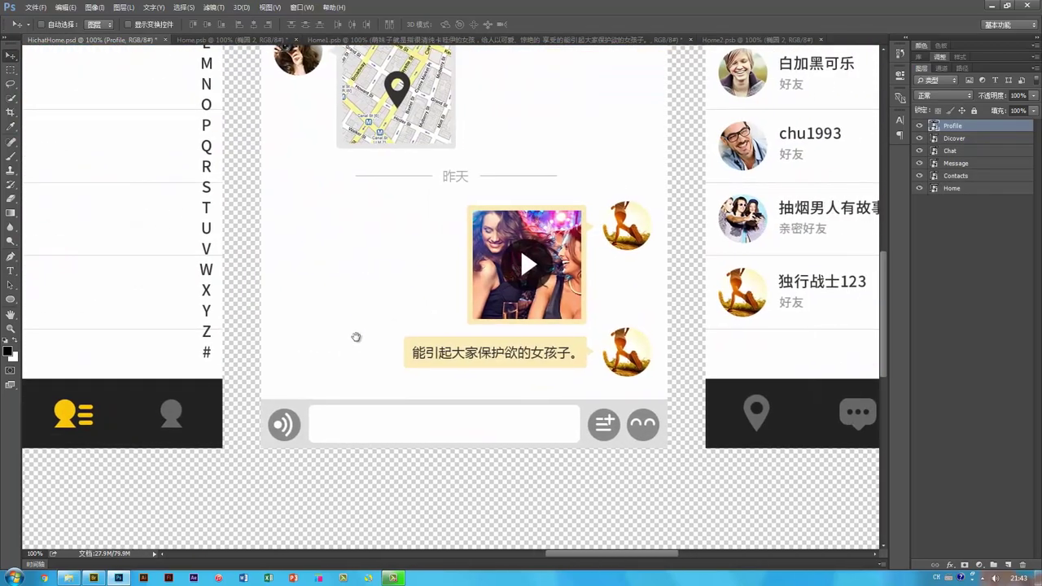
left_click_drag(356, 337, 349, 316)
left_click(369, 277, "ctrl")
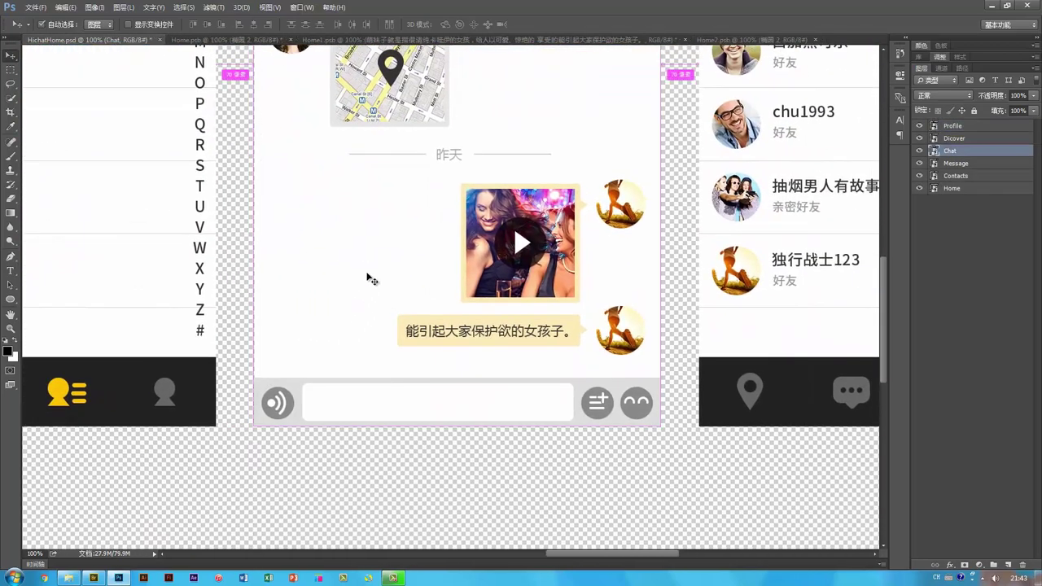
double_click(933, 151)
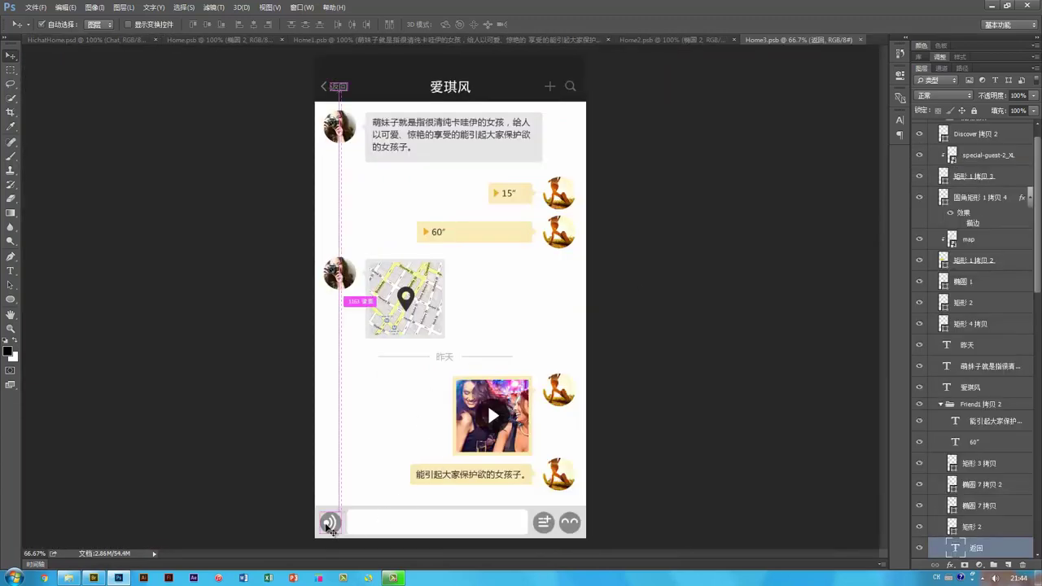
Select the voice icon's two shape layers beside the input field in Home3.psb and copy them into Home.psb
left_click(336, 529, "ctrl")
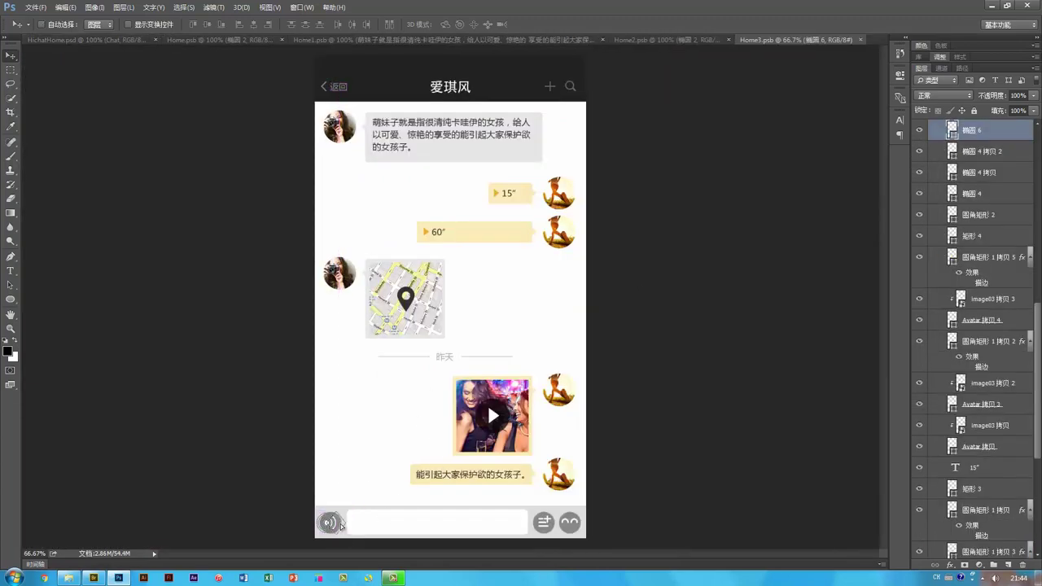
left_click_drag(341, 526, 333, 534)
key("ctrl+z")
key("ctrl+space")
left_click(982, 150, "ctrl")
left_click_drag(297, 443, 345, 408)
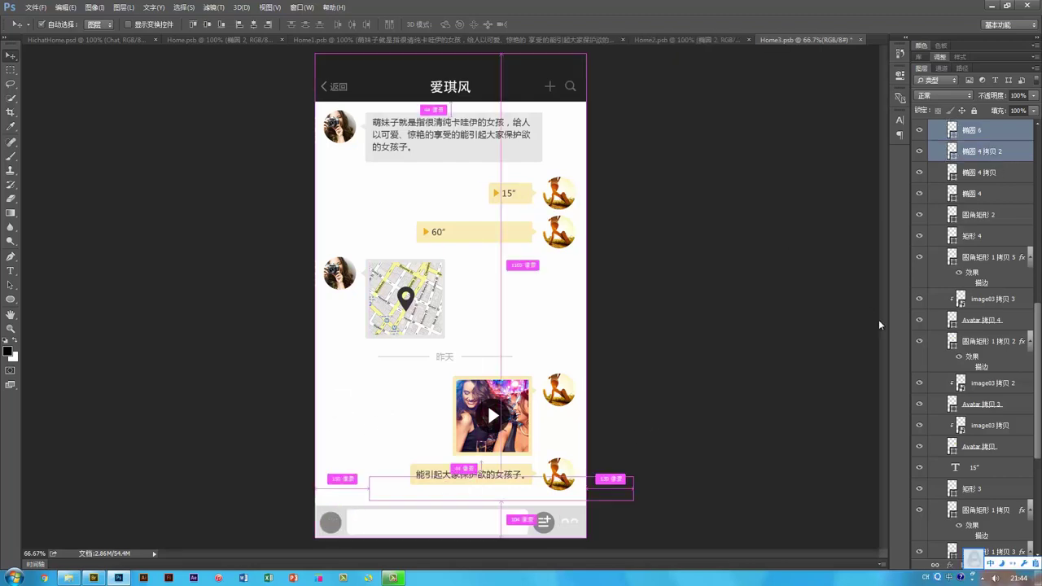
key("ctrl+z")
left_click(995, 155, "ctrl")
left_click(981, 194, "ctrl")
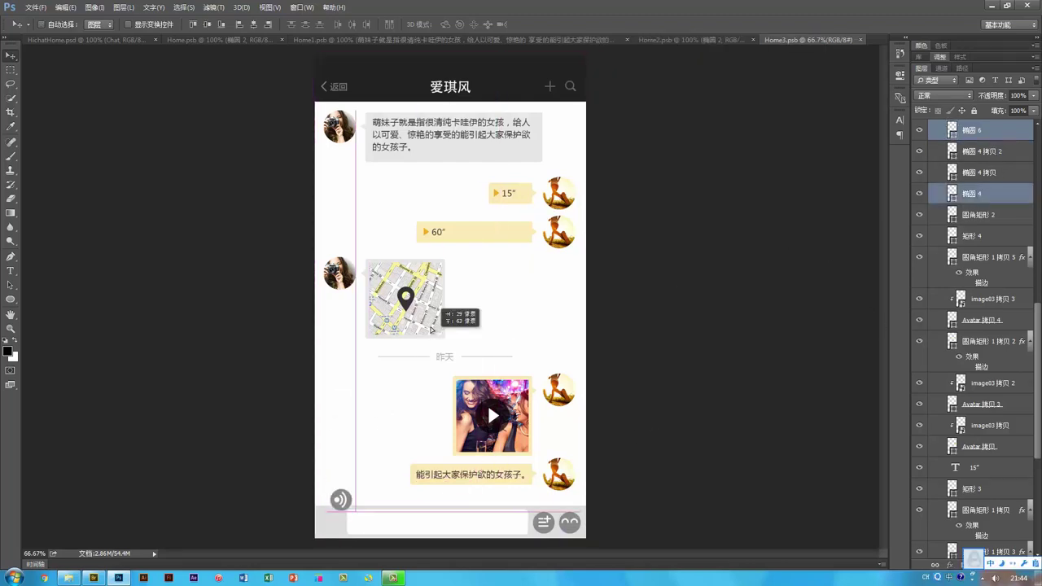
left_click(688, 40)
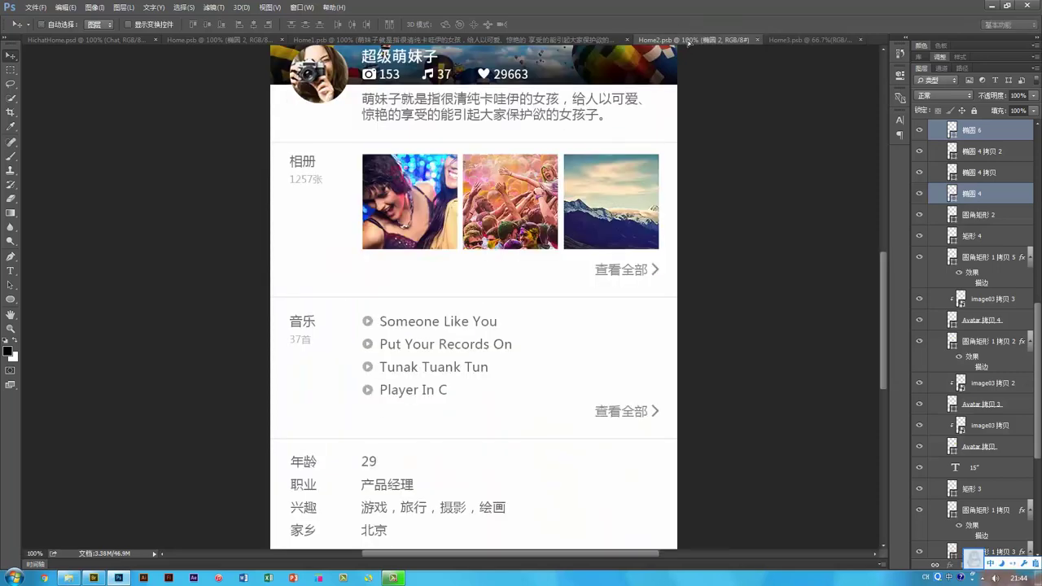
left_click(205, 40)
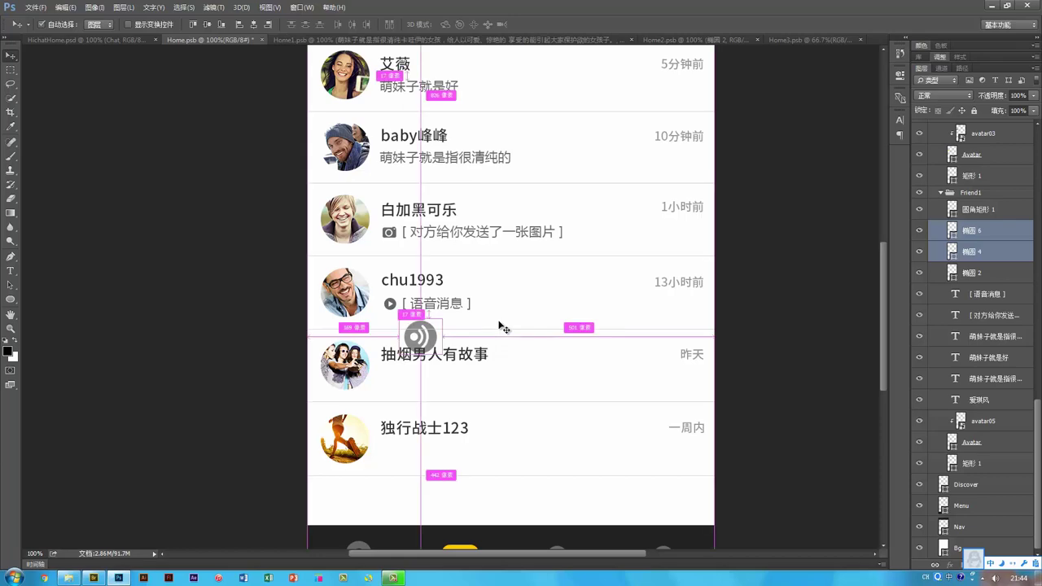
Shrink the copied voice icon to about the neighbouring camera icon's size and delete the play icon from the fifth row
key("ctrl+plus")
key("ctrl+plus")
left_click_drag(403, 351, 364, 76)
key("ctrl+t")
left_click_drag(388, 201, 364, 359)
key("Return")
left_click(271, 341, "ctrl")
key("Delete")
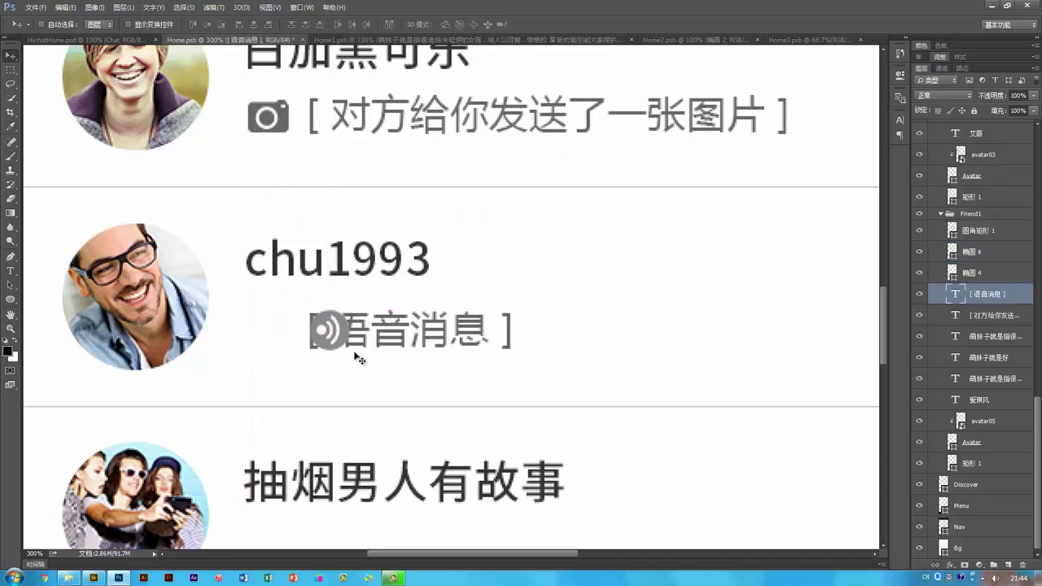
Place the voice icon in front of the fifth row's "[ 语音消息 ]" text and recolour its circle #666666
left_click_drag(323, 331, 321, 343)
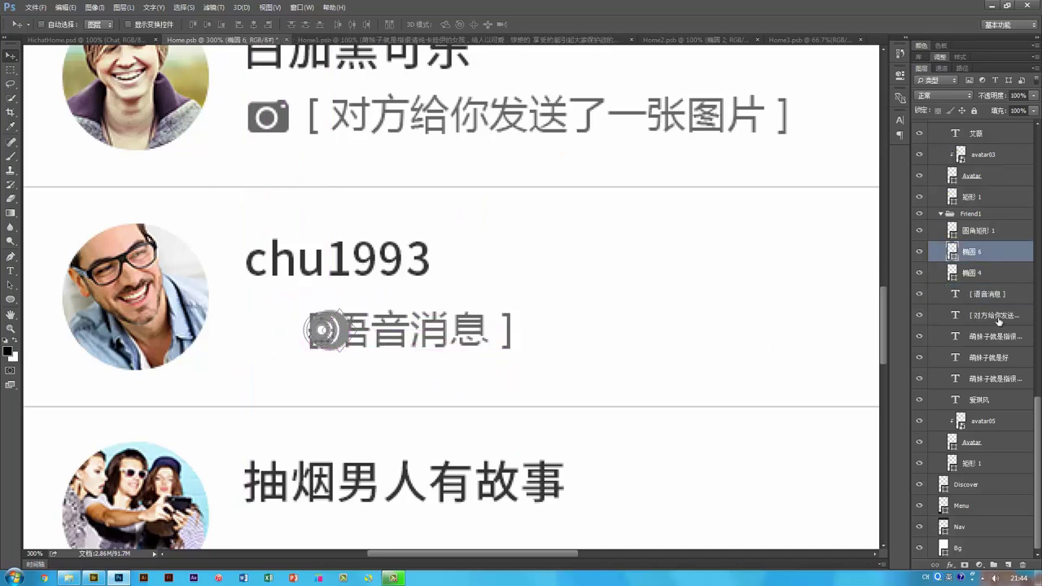
left_click(977, 270, "ctrl")
left_click_drag(427, 317, 370, 317)
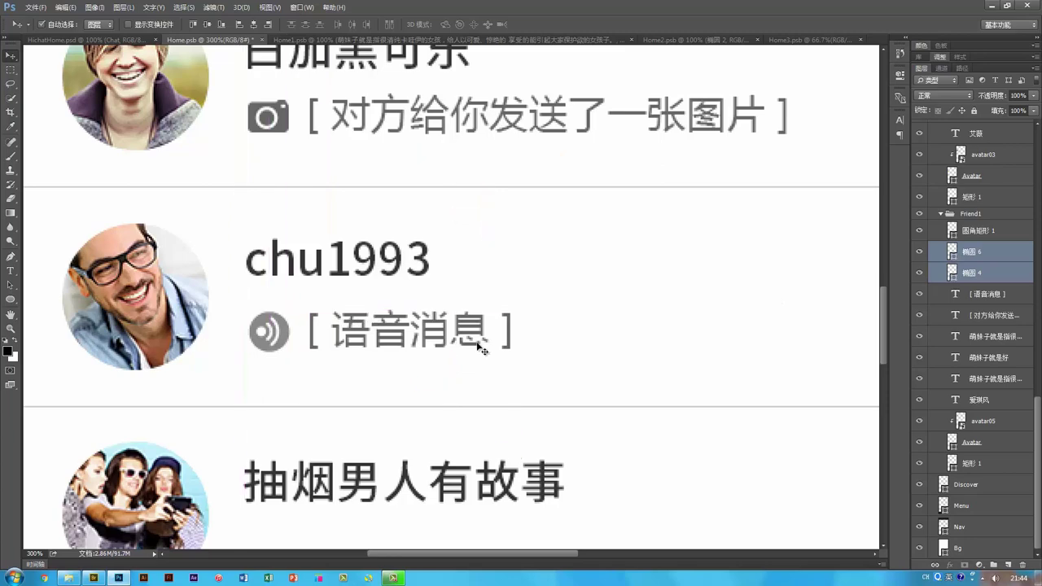
key("ctrl+1")
double_click(952, 272)
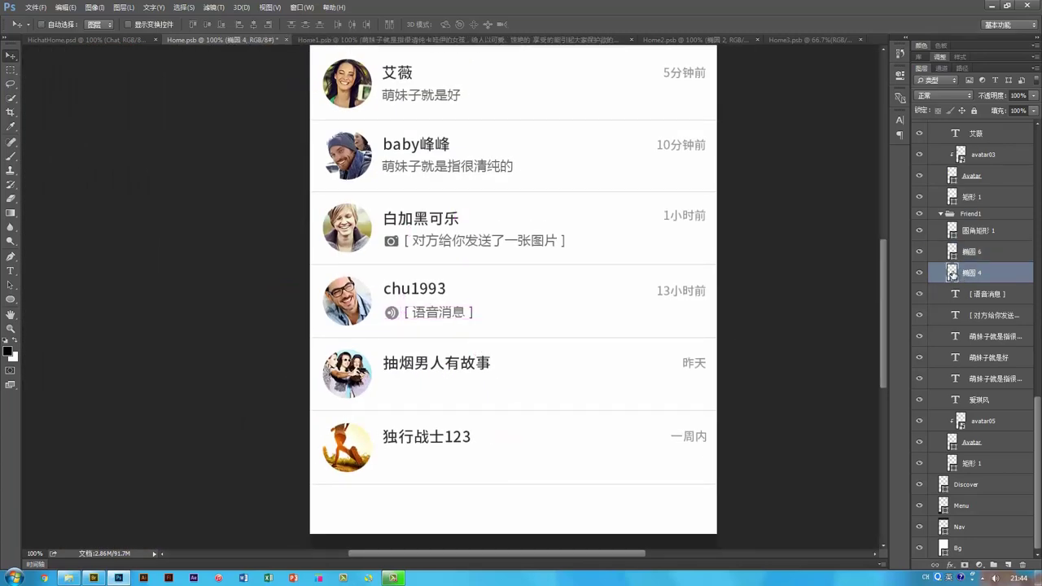
type("666666")
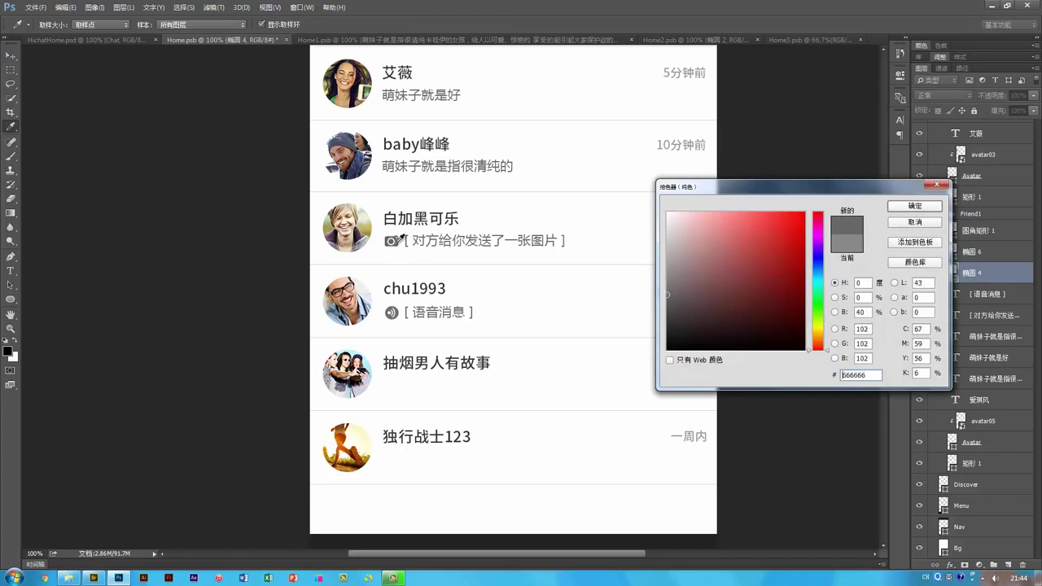
key("Return")
Copy the "[ 语音消息 ]" text into the sixth row and change the copy to "[ 位置消息 ]"
left_click_drag(493, 307, 481, 284)
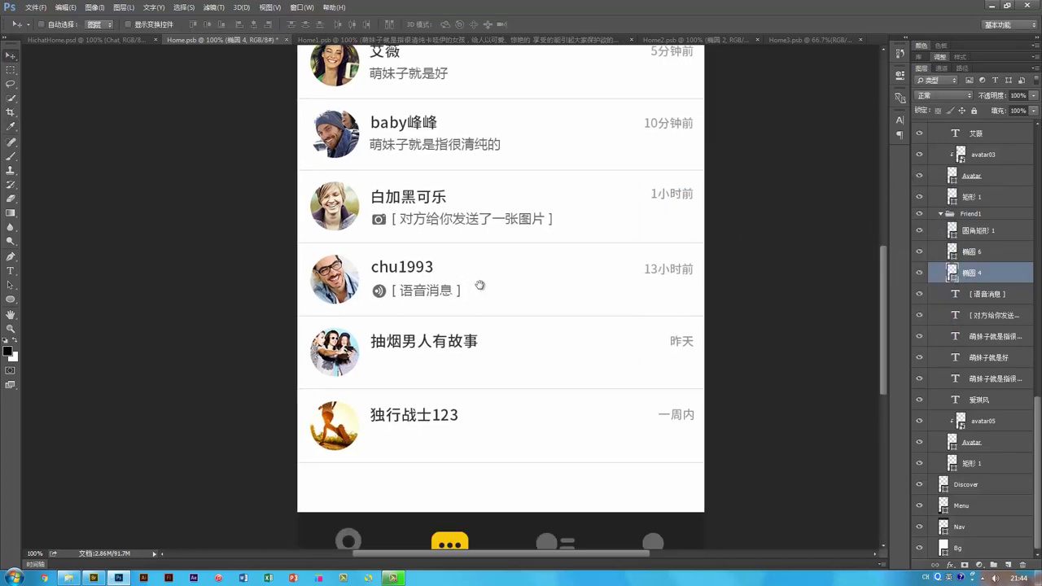
left_click_drag(612, 308, 564, 308)
left_click_drag(389, 291, 364, 363)
key("t")
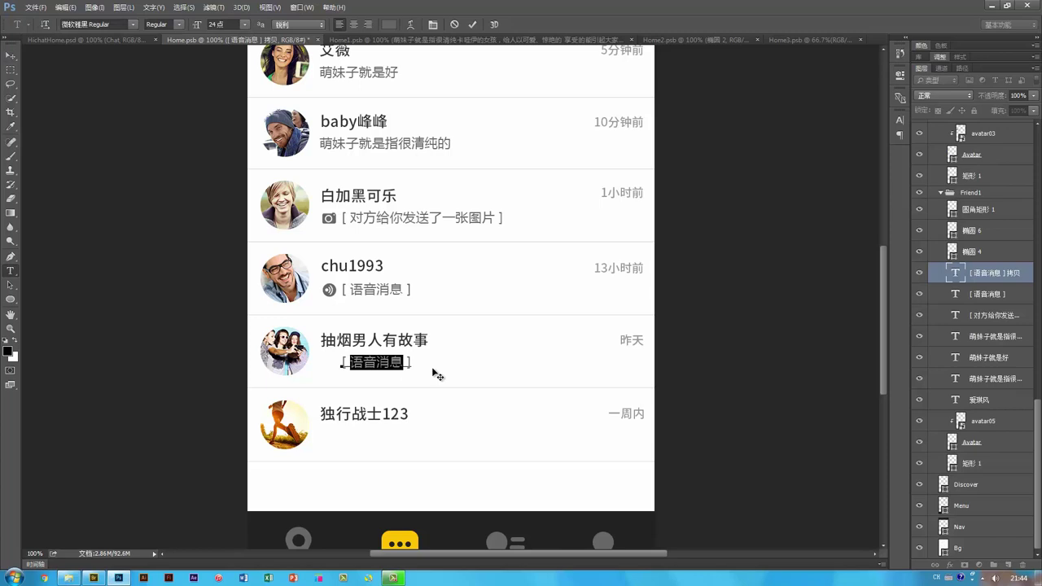
type("weizhi xiaox")
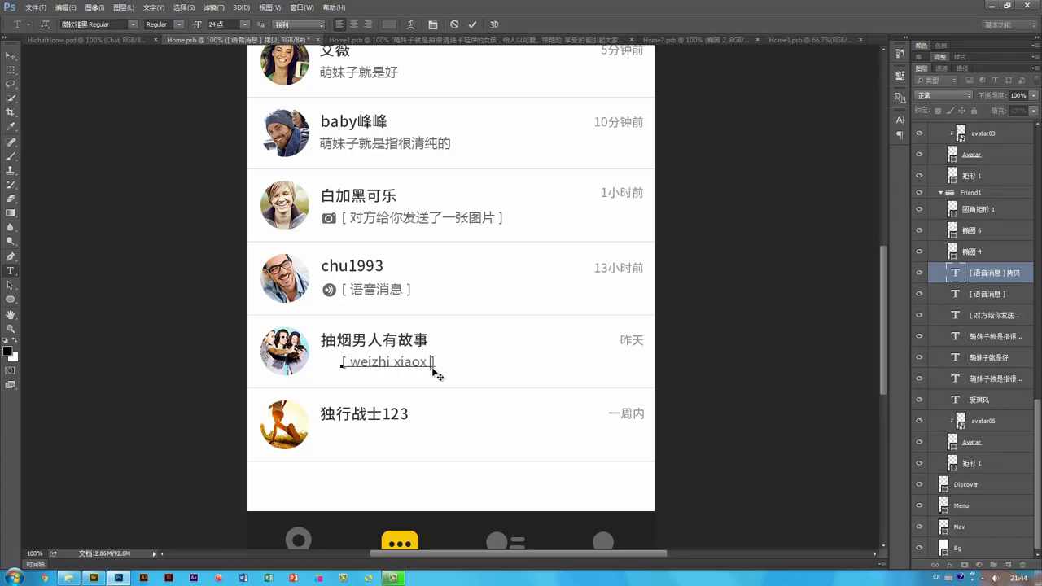
key("BackSpace")
key("BackSpace")
key("BackSpace")
key("BackSpace")
key("BackSpace")
key("BackSpace")
key("BackSpace")
key("BackSpace")
key("ctrl+space")
type("位置消息")
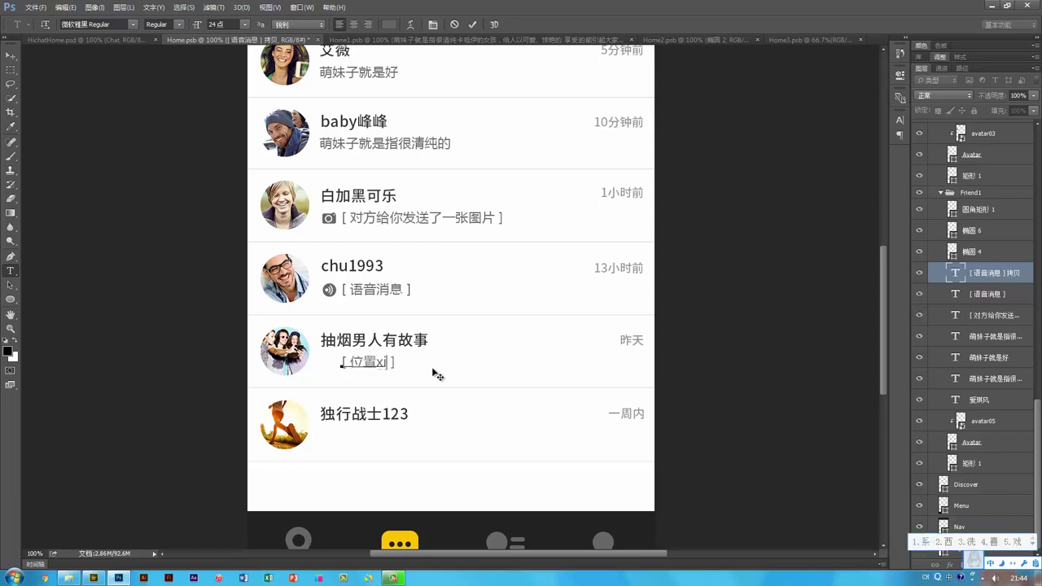
key("ctrl+space")
key("ctrl+Return")
key("v")
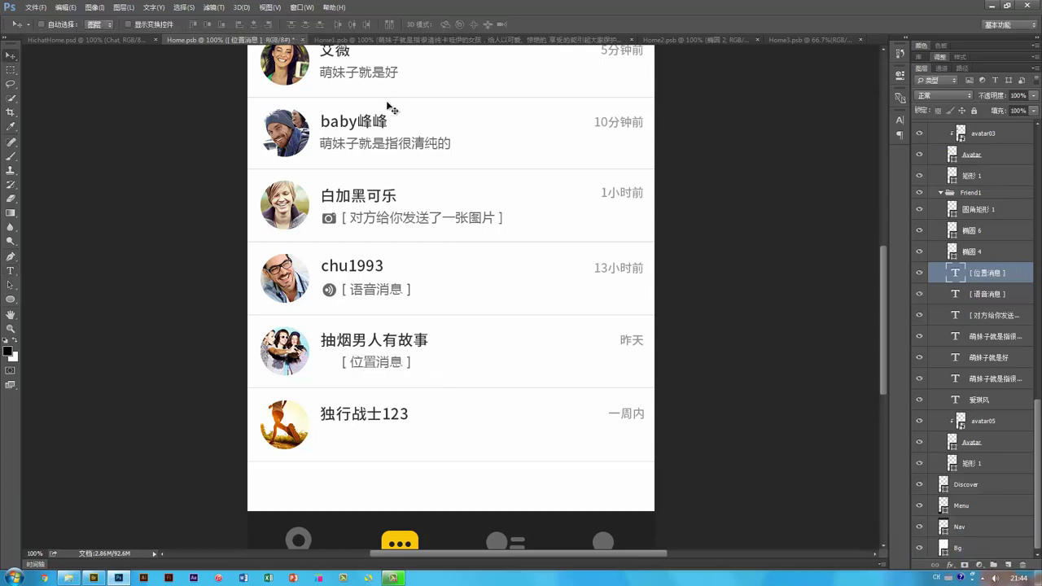
Copy the navigation bar's location pin in front of "[ 位置消息 ]" and shrink it to suit the text
scroll(405, 369, "down", 2)
left_click_drag(303, 500, 343, 337)
key("ctrl+t")
key("Return")
key("Return")
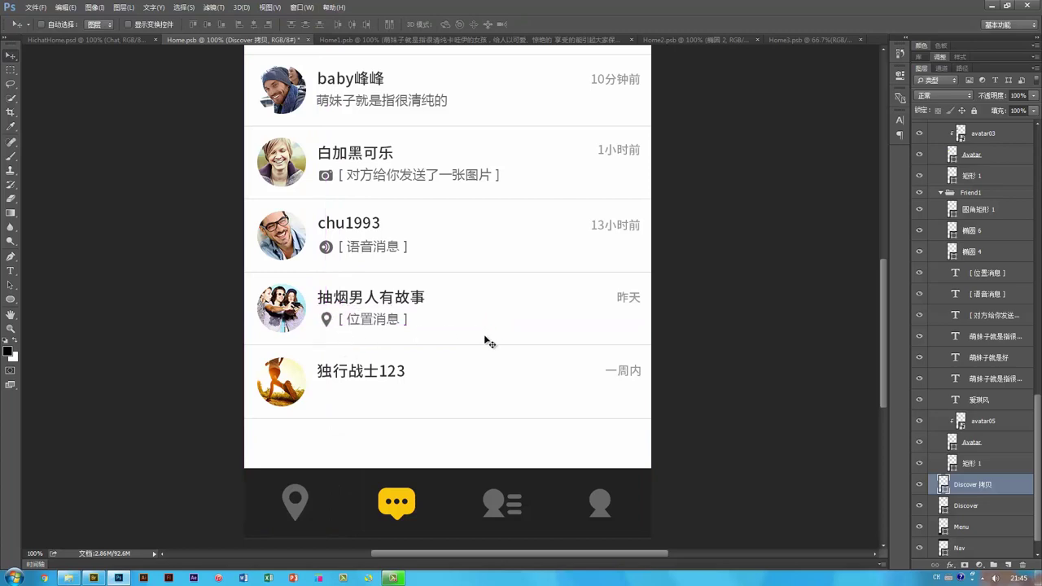
Copy the third row's preview text behind "[ 位置消息 ]" and replace it with a street address cut off by an ellipsis
scroll(451, 335, "up", 3)
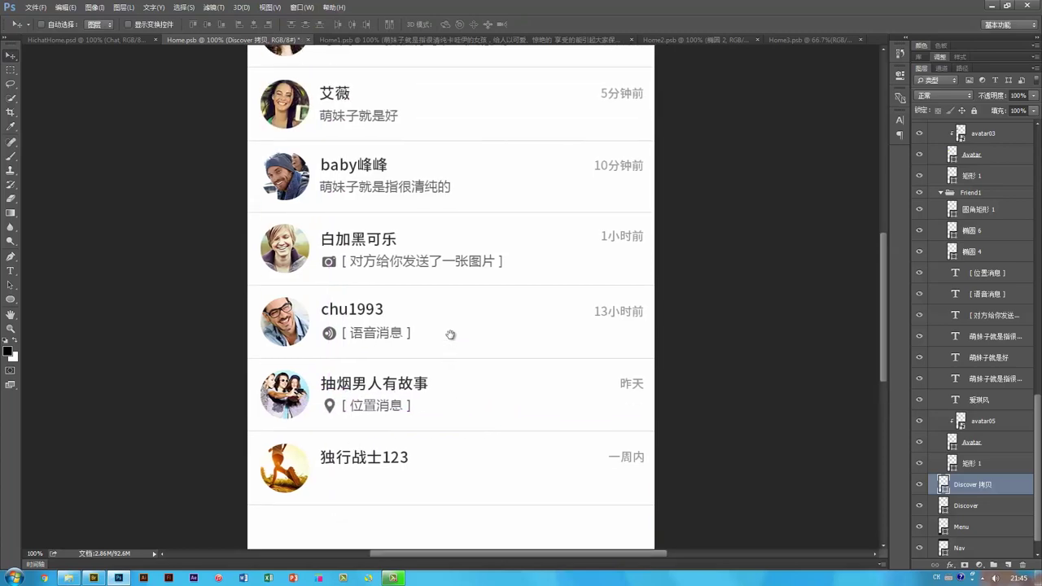
left_click_drag(448, 430, 437, 422)
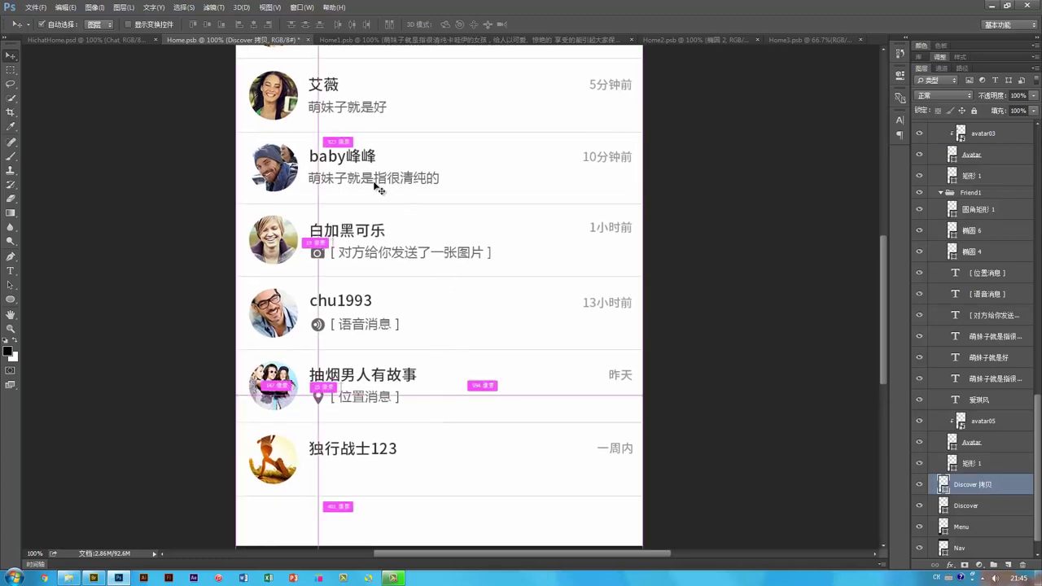
left_click_drag(374, 177, 452, 399)
double_click(453, 400)
type("beijingshi chao")
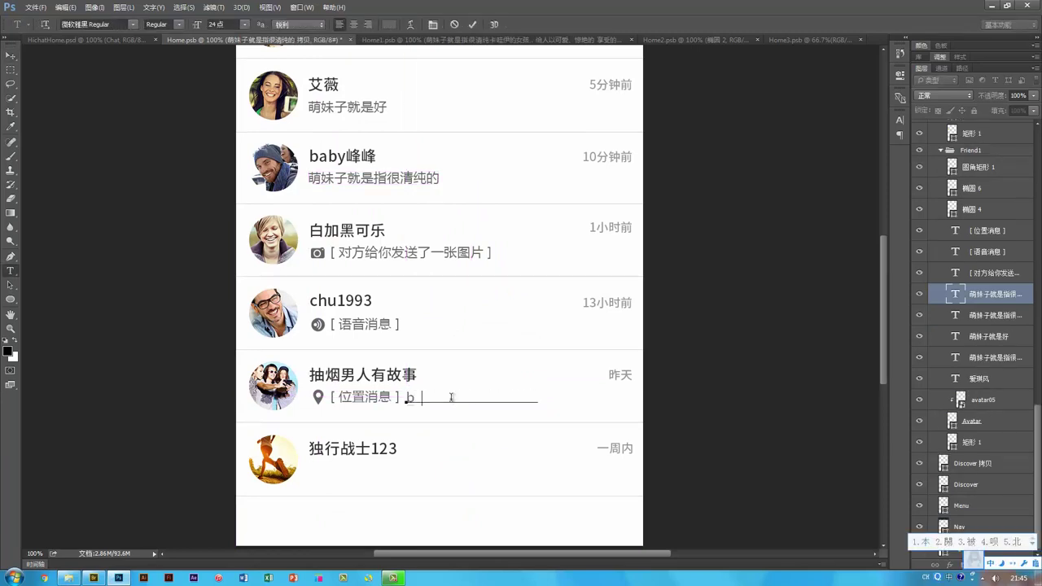
type("yangqu")
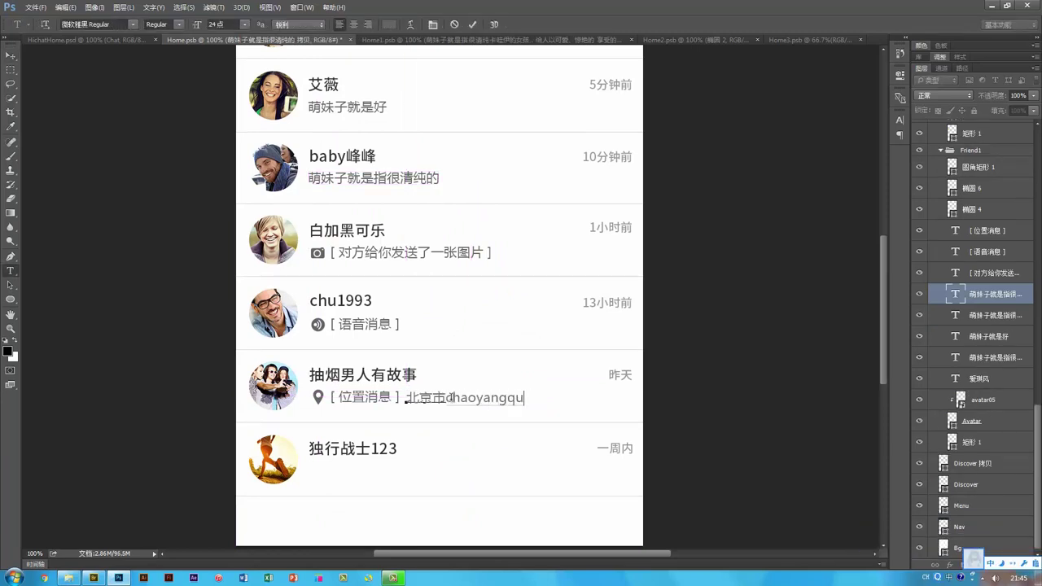
key("space")
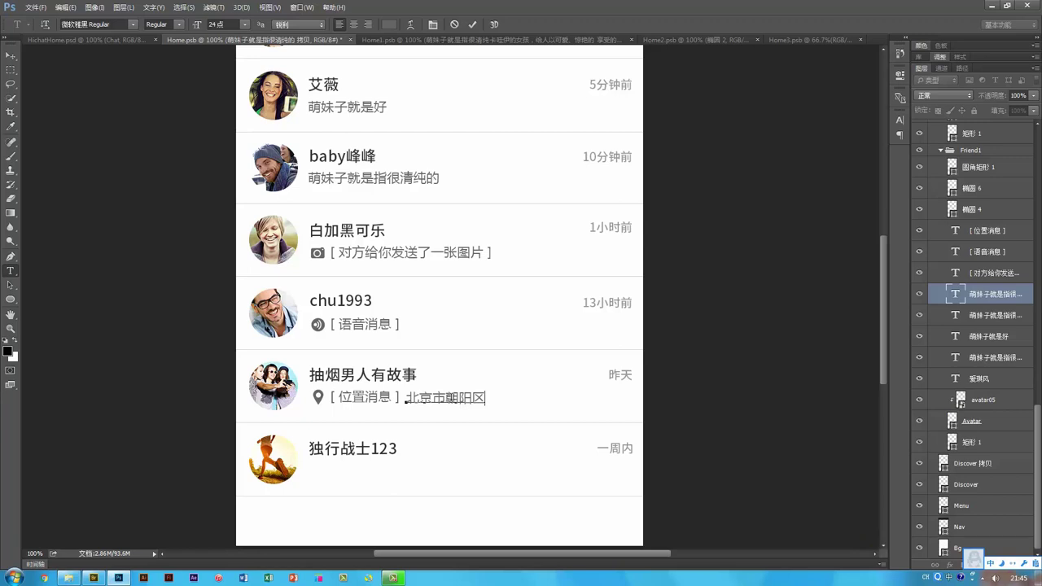
type("jianwai")
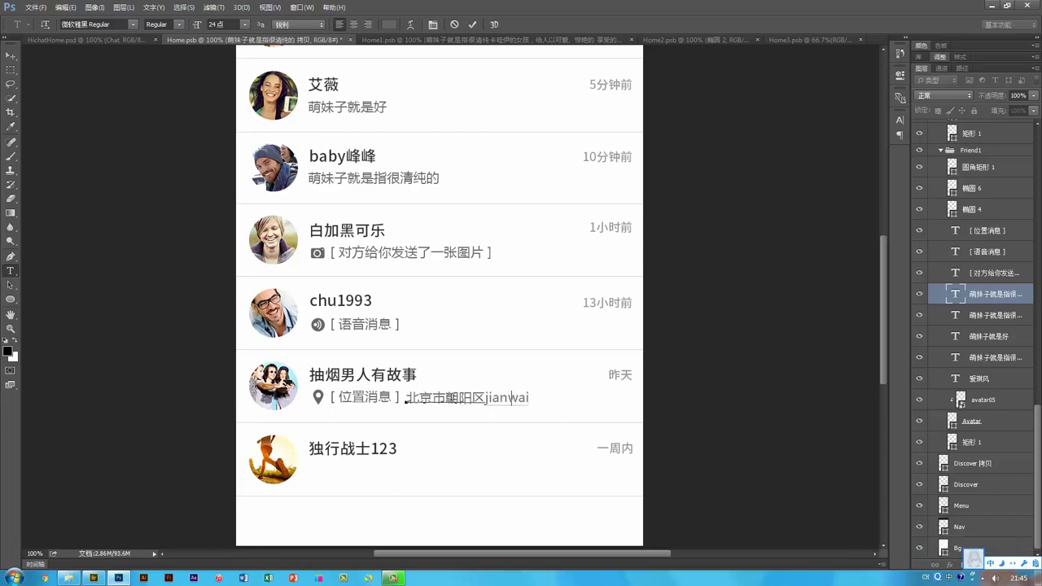
key("space")
type("soh")
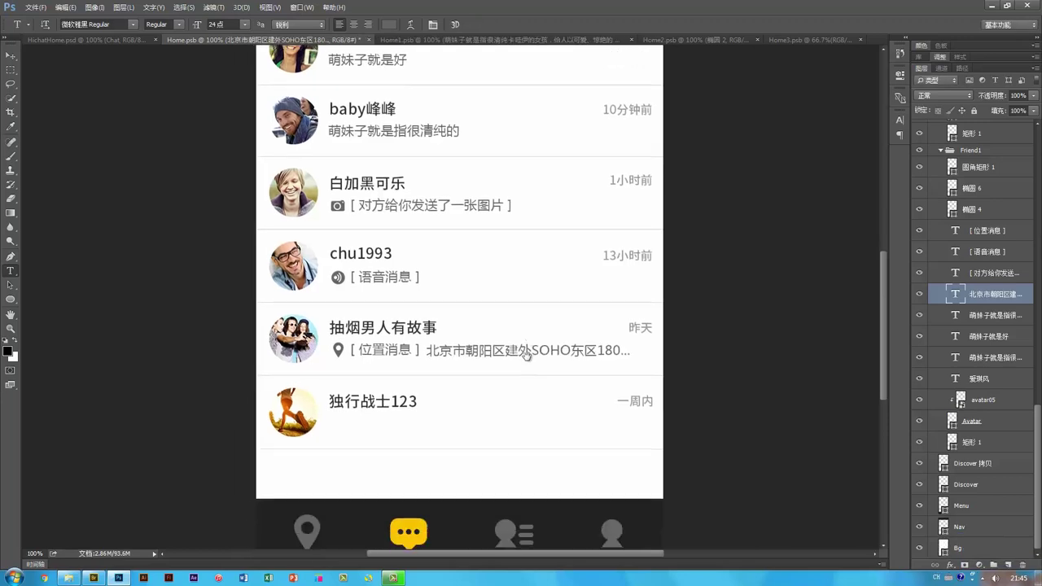
left_click_drag(530, 373, 499, 370)
left_click_drag(444, 291, 439, 306)
key("v")
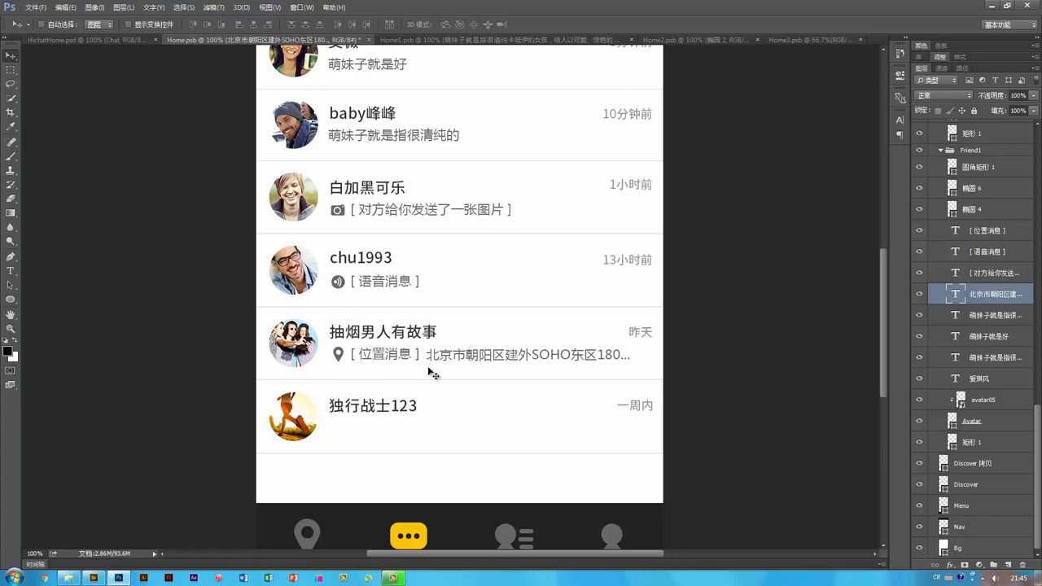
Copy the music note icon from Home2.psb into the seventh row of Home.psb and recolour it with the location pin's grey
left_click(676, 40)
left_click_drag(456, 155, 453, 236)
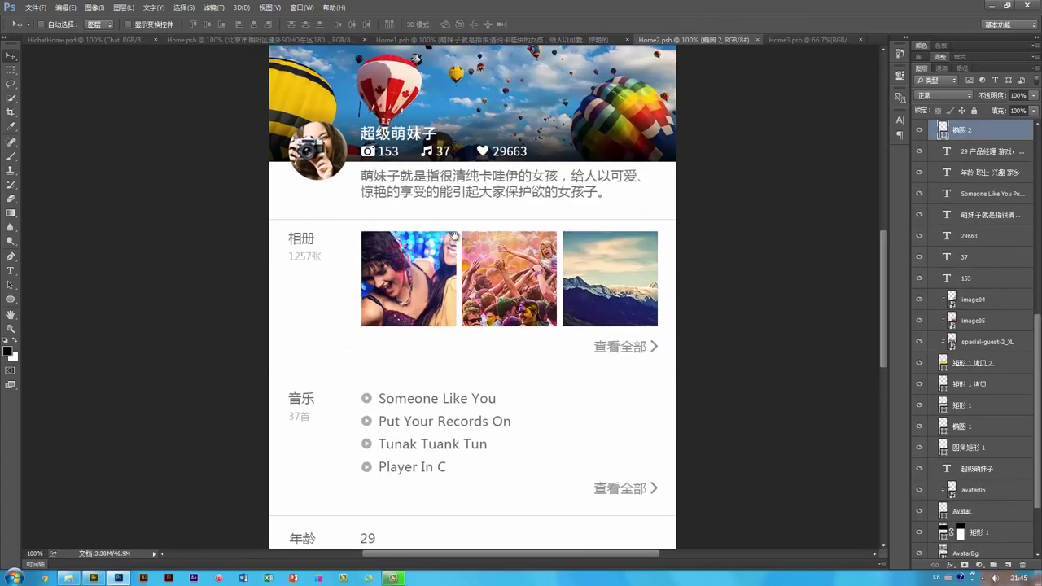
left_click_drag(426, 152, 356, 476)
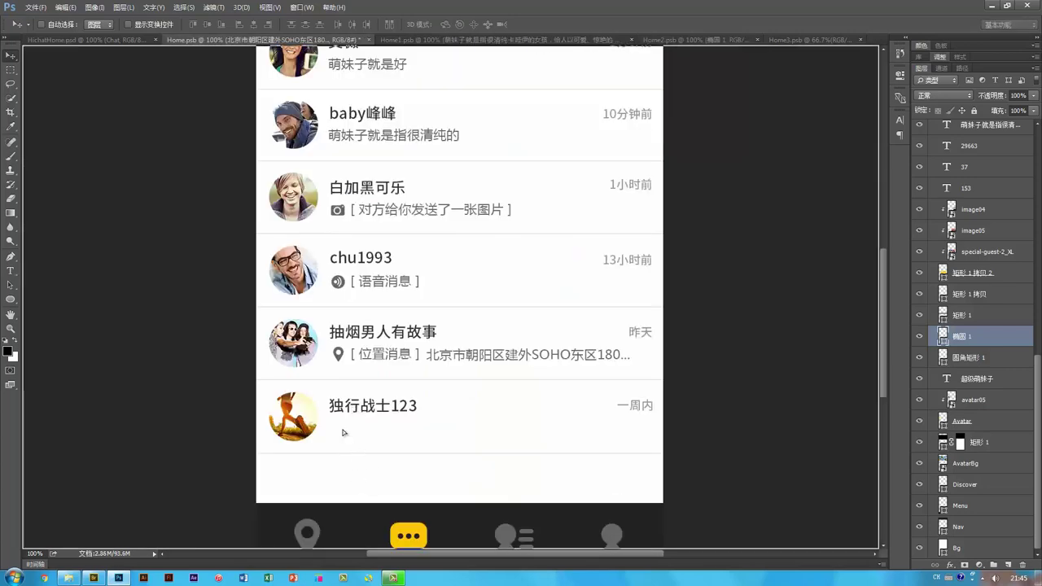
left_click_drag(343, 432, 343, 433)
double_click(951, 271)
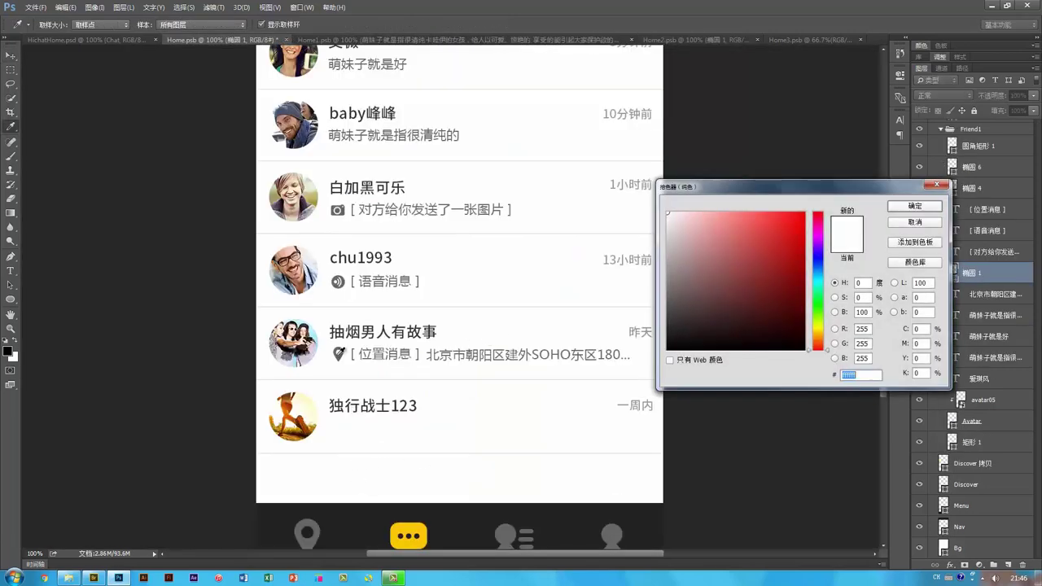
left_click(340, 355)
key("Return")
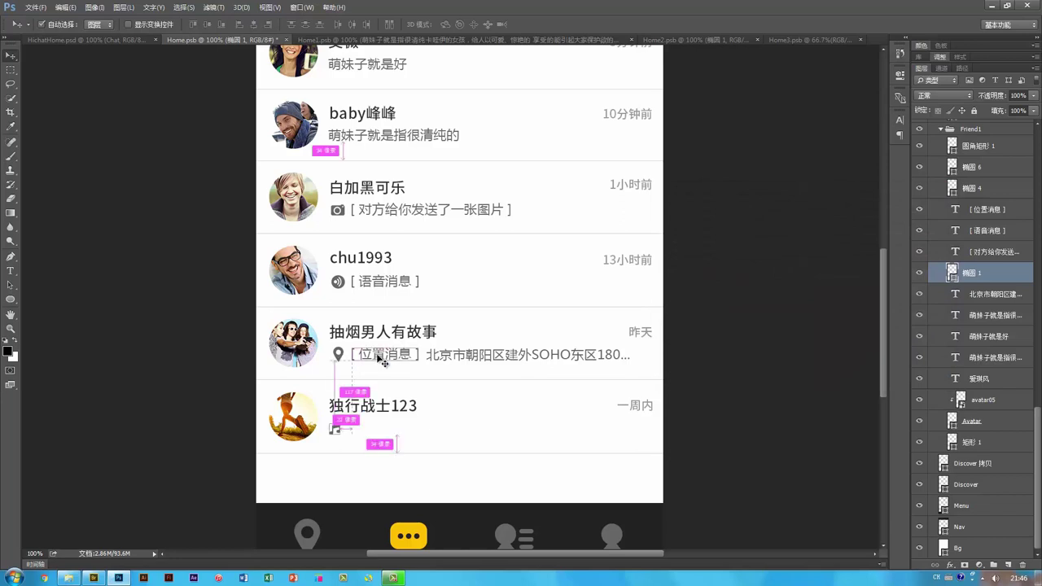
Copy the sixth row's two preview texts into the seventh row and change the first to "[ 对方分享了一首歌曲 ]"
left_click(379, 359, "ctrl")
left_click(448, 360, "ctrl+shift")
left_click_drag(450, 362, 565, 438)
left_click(461, 438, "ctrl")
key("t")
mouse_move(421, 429)
left_mouse_down()
mouse_move(353, 429)
mouse_move(417, 429)
left_mouse_up()
left_click(353, 429)
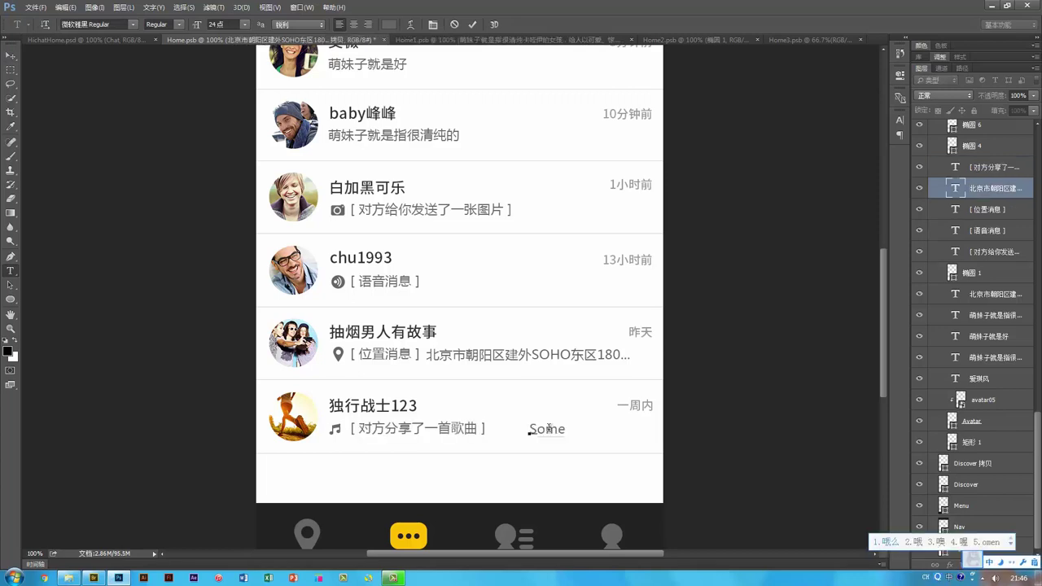
Replace the seventh row's copied address text with "Someone Like you" and place it directly behind "[ 对方分享了一首歌曲 ]"
type("me")
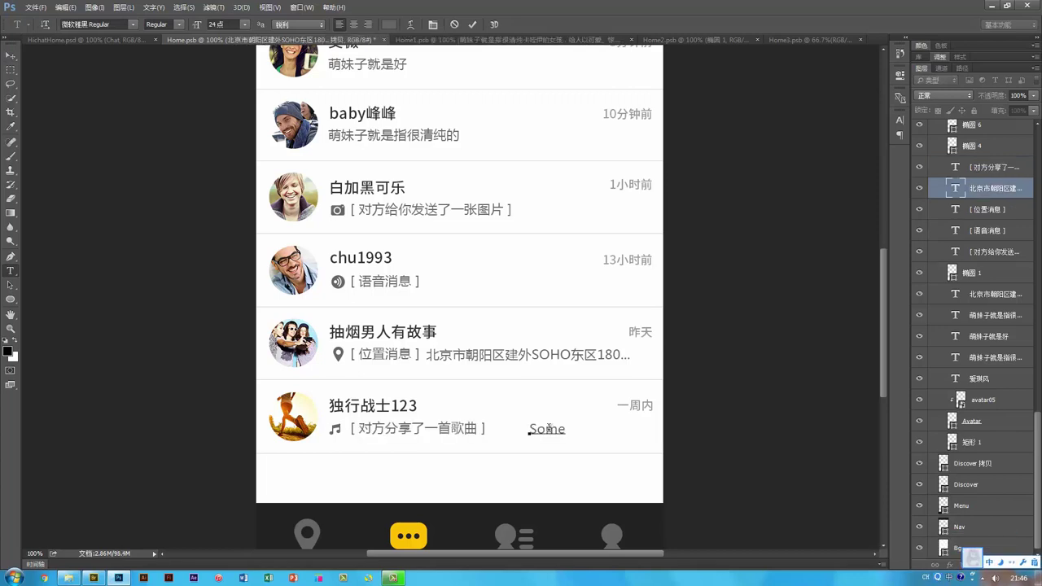
type("one Like you")
key("ctrl+Return")
left_click_drag(553, 430, 508, 434)
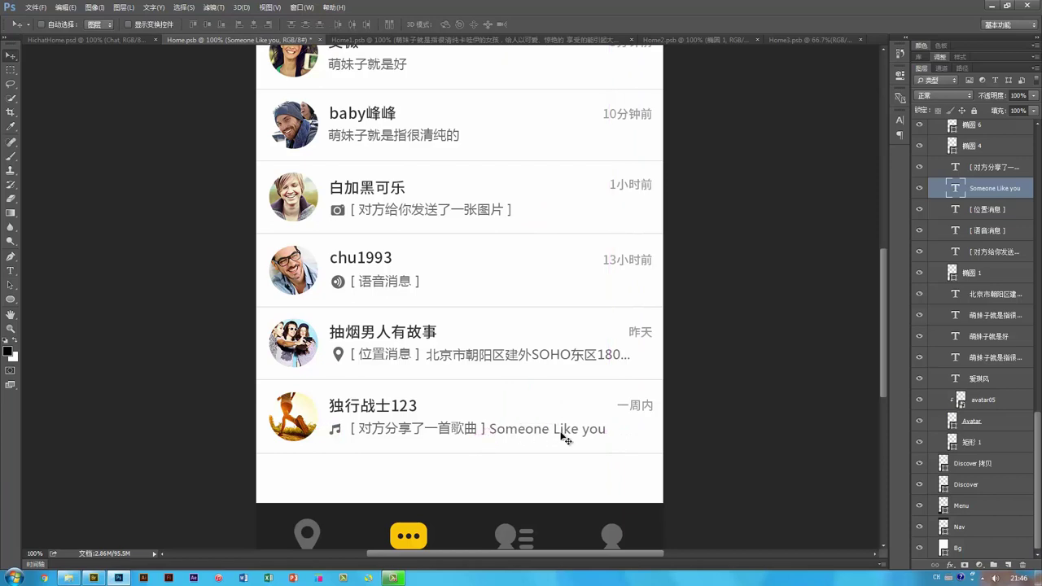
key("ctrl+minus")
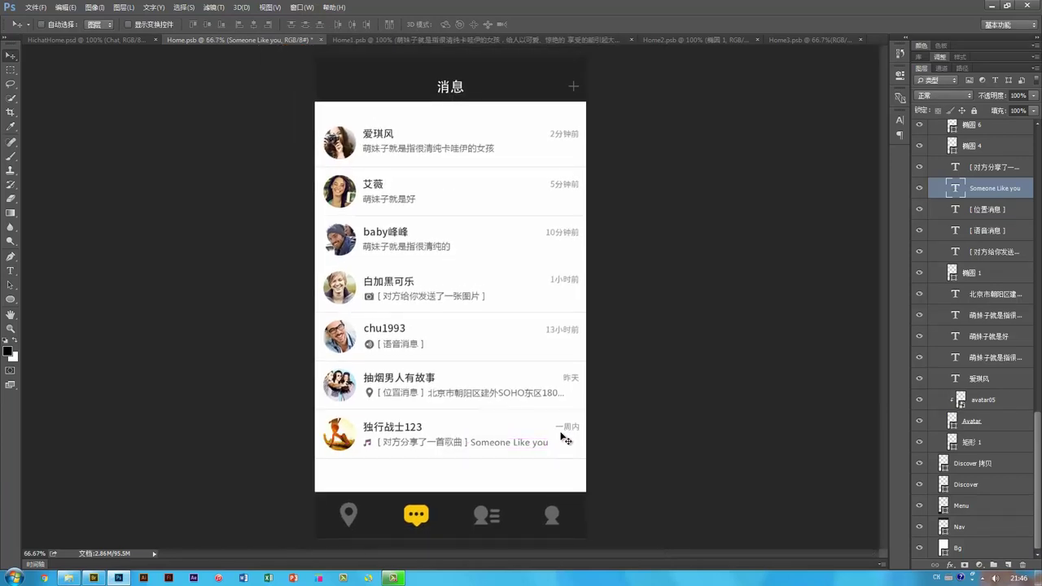
key("ctrl+minus")
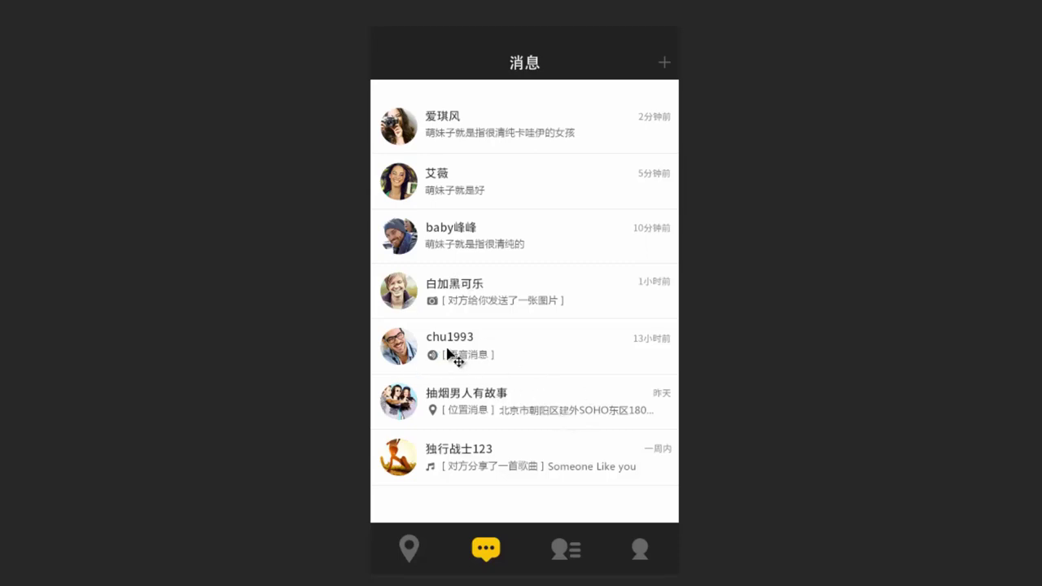
key("ctrl+plus")
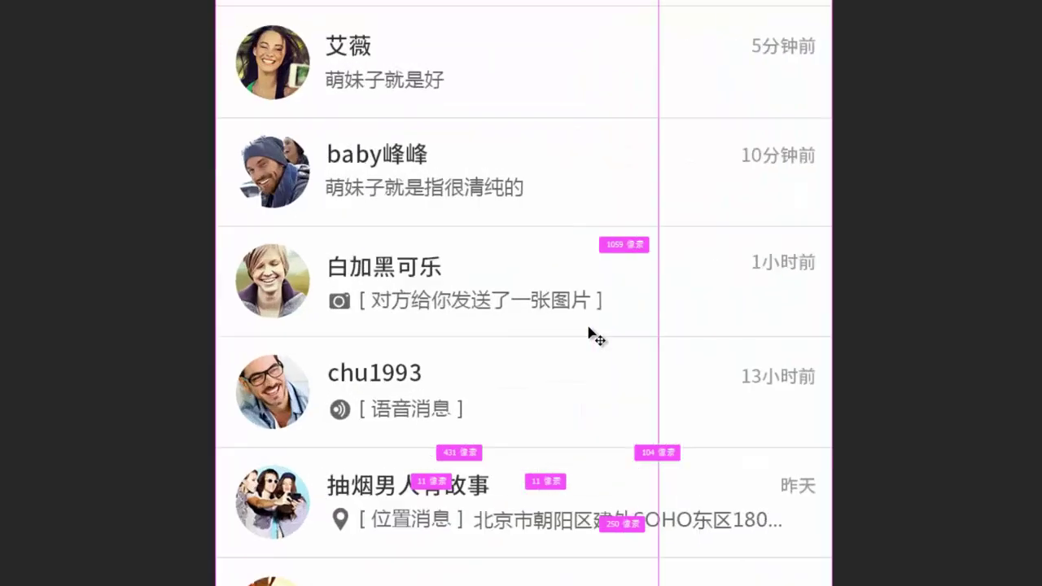
left_click_drag(531, 189, 544, 399)
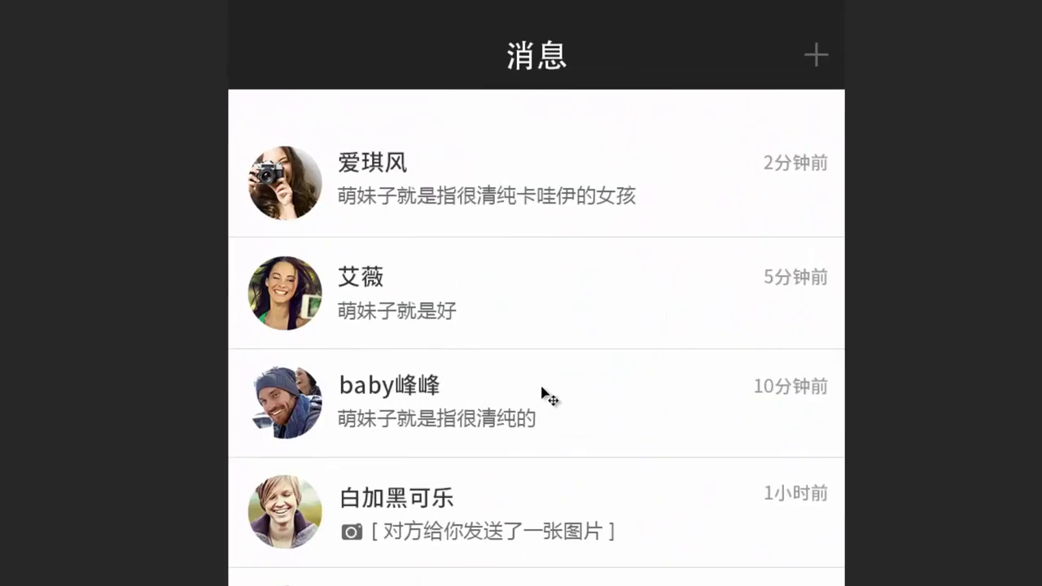
Select the preview texts of all seven message rows and recolour them to the grey #999
key("ctrl+minus")
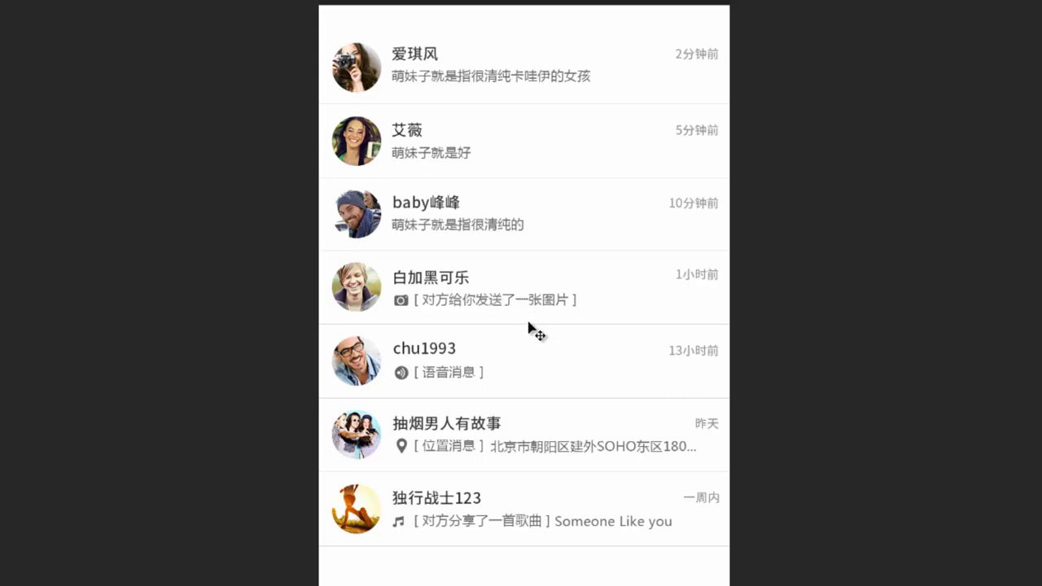
left_click(479, 80, "ctrl")
left_click_drag(575, 481, 615, 452)
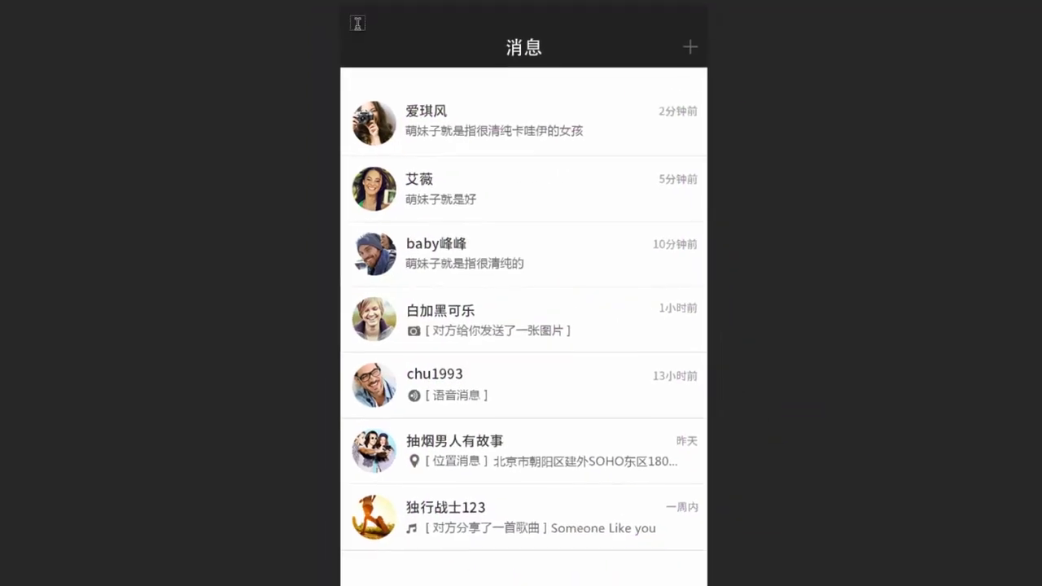
left_click(447, 22)
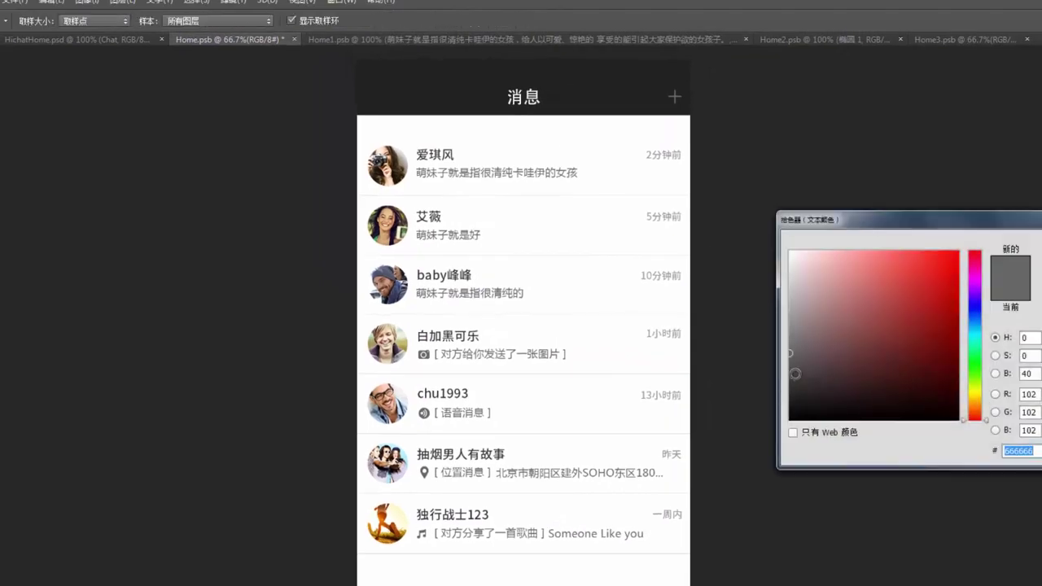
left_click_drag(799, 317, 774, 328)
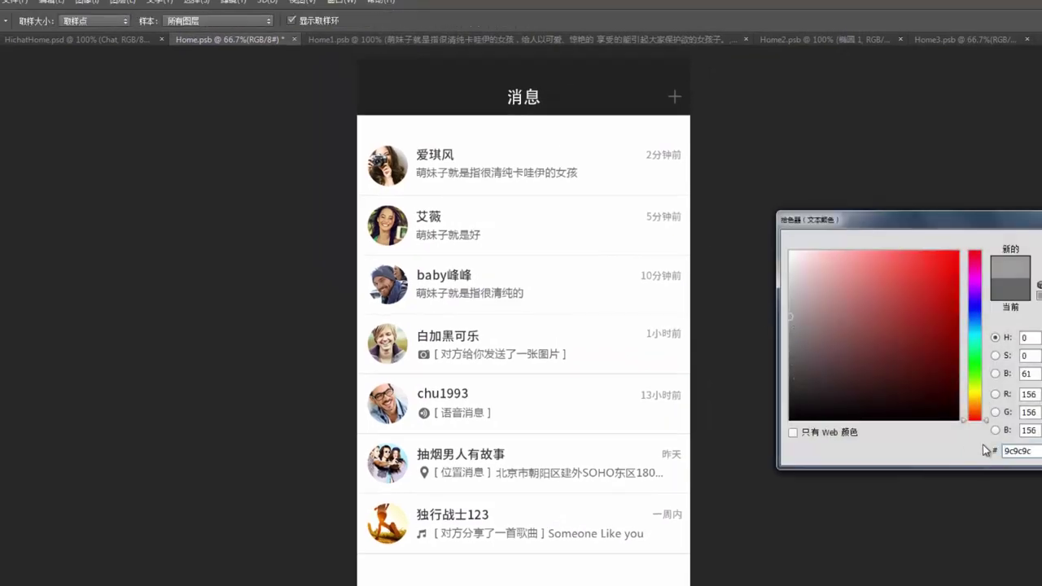
type("999")
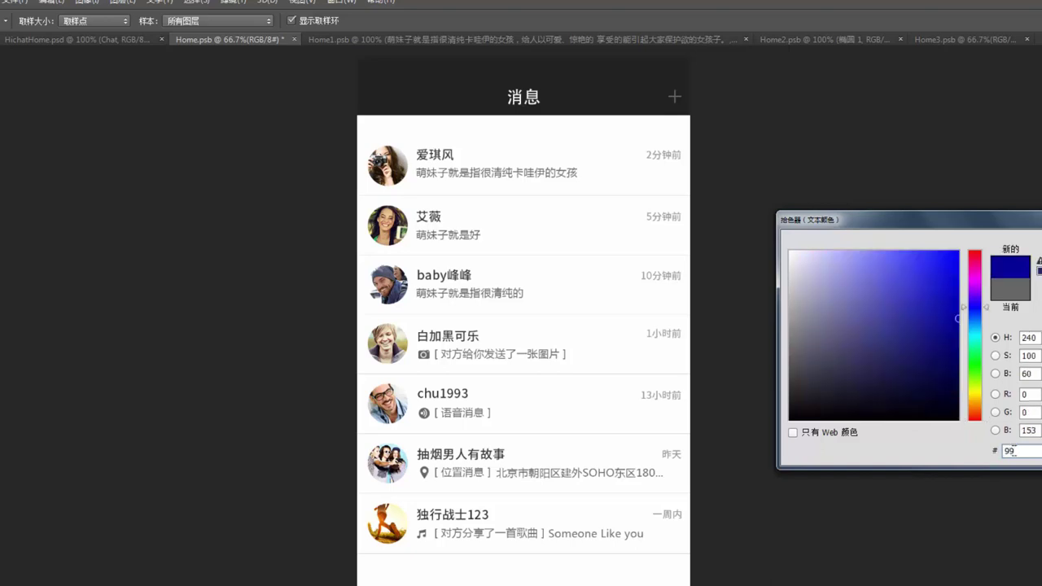
key("Return")
key("v")
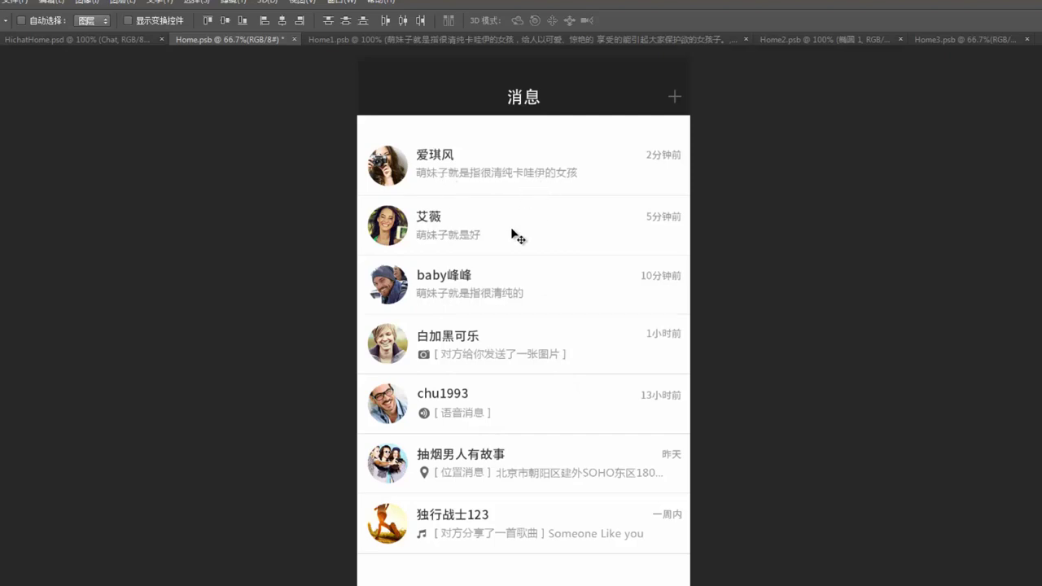
Set the font size of all the selected message preview texts to 20 pt
key("t")
left_click(241, 19)
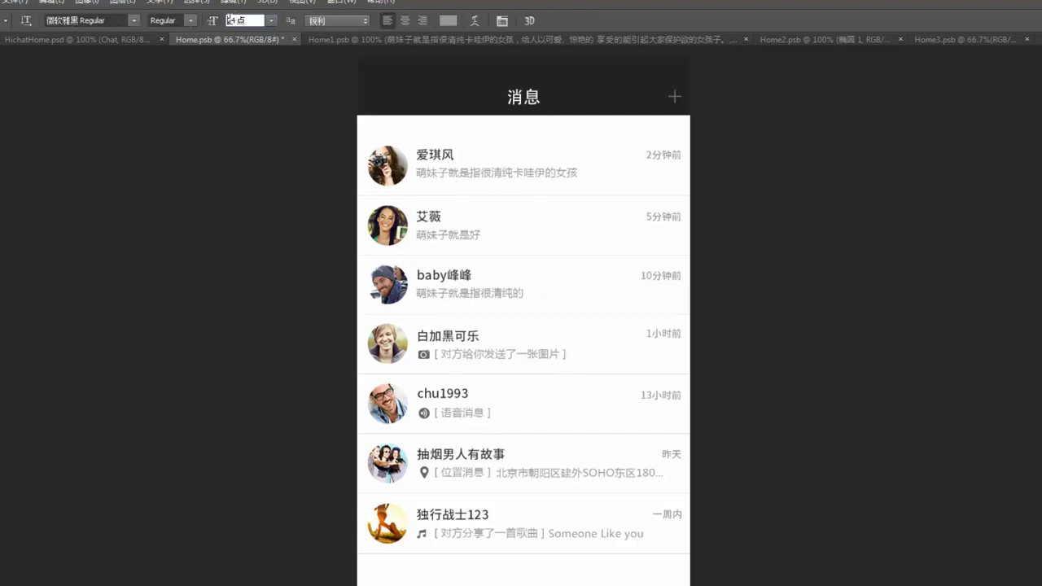
type("20")
key("Return")
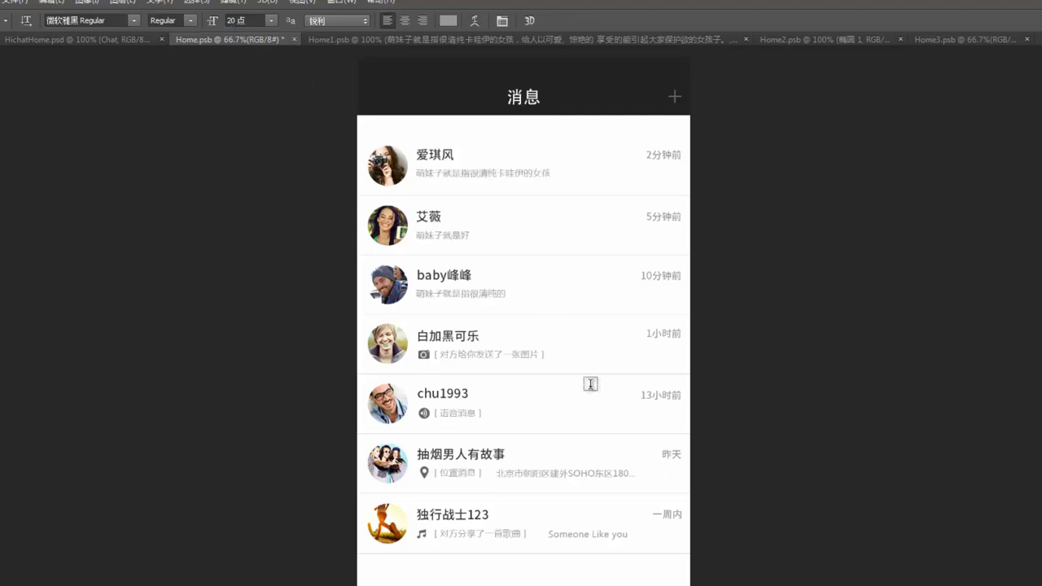
key("v")
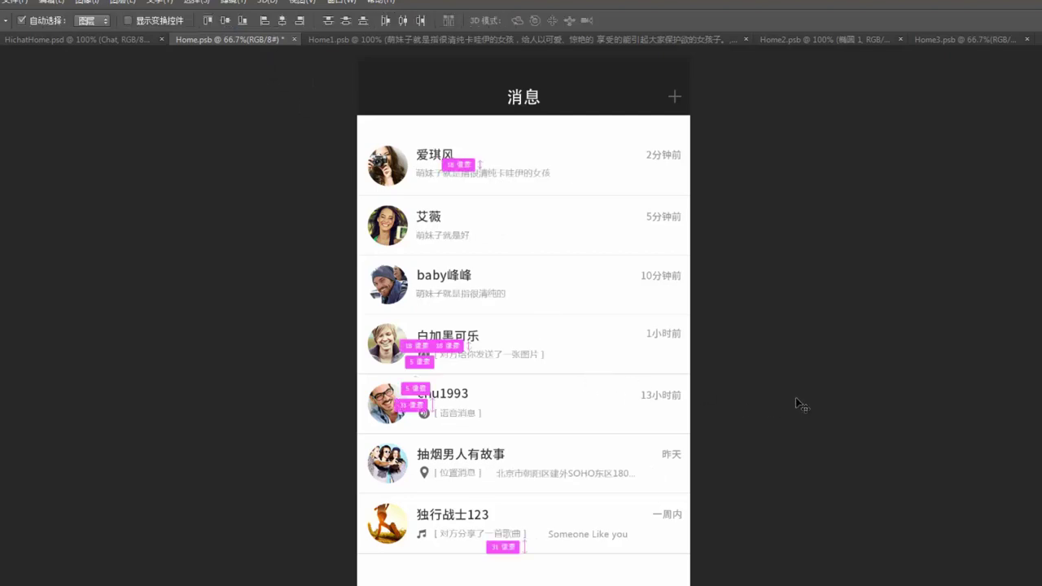
Try a font size of 22 pt on the message preview texts and undo the change
key("ctrl+minus")
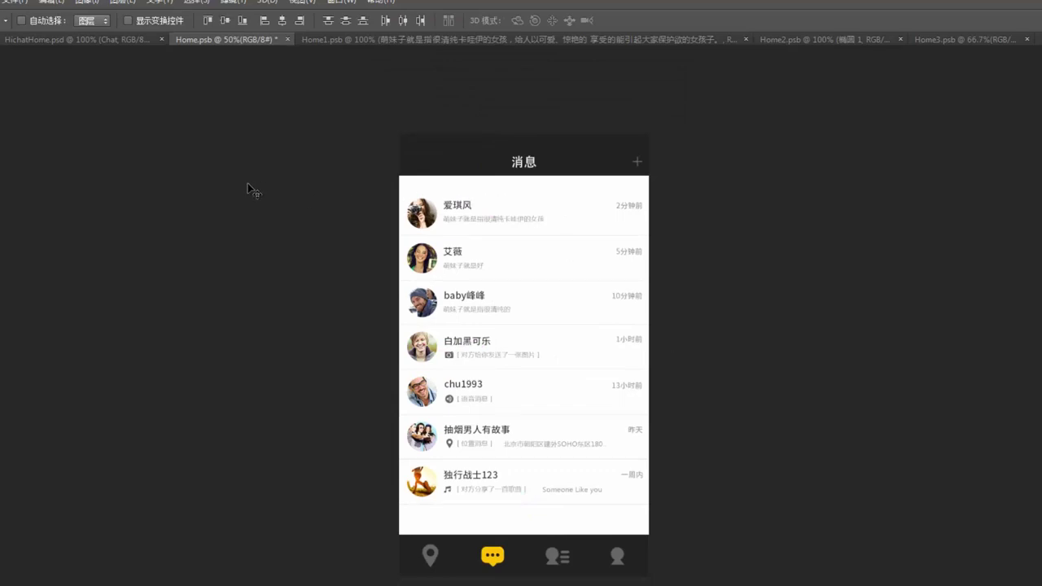
key("t")
double_click(230, 21)
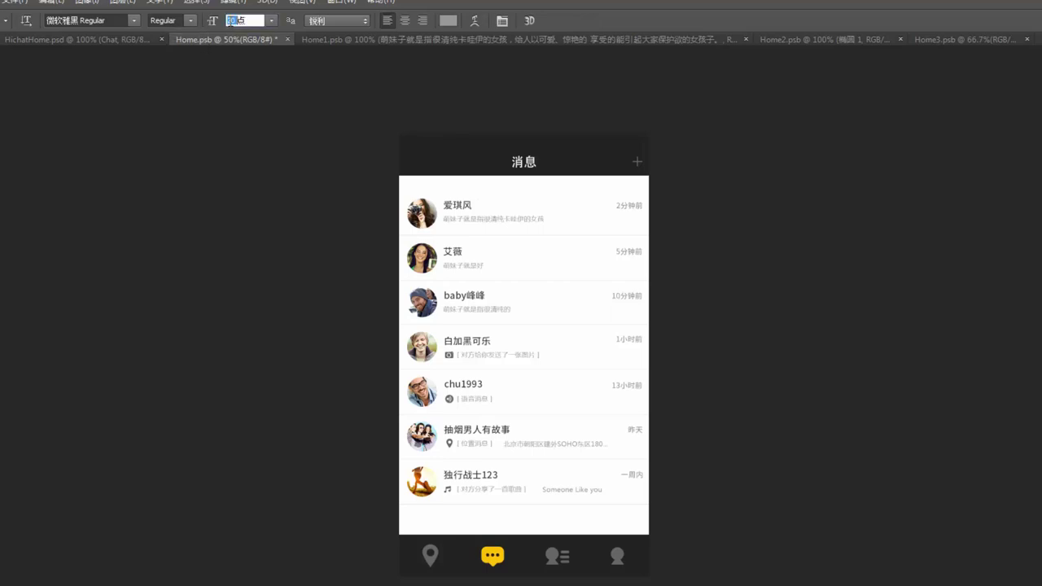
key("Return")
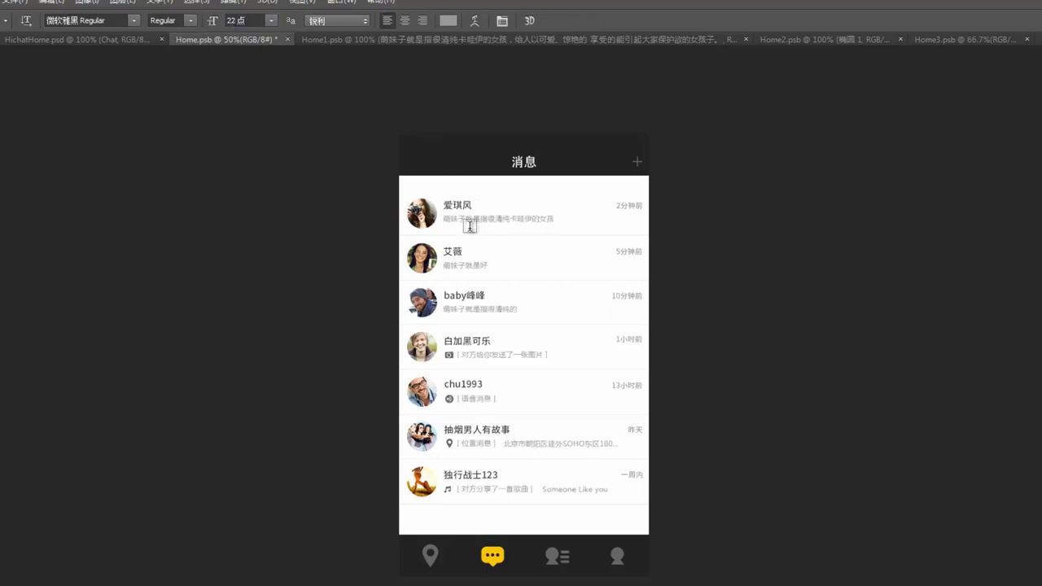
key("v")
key("ctrl+plus")
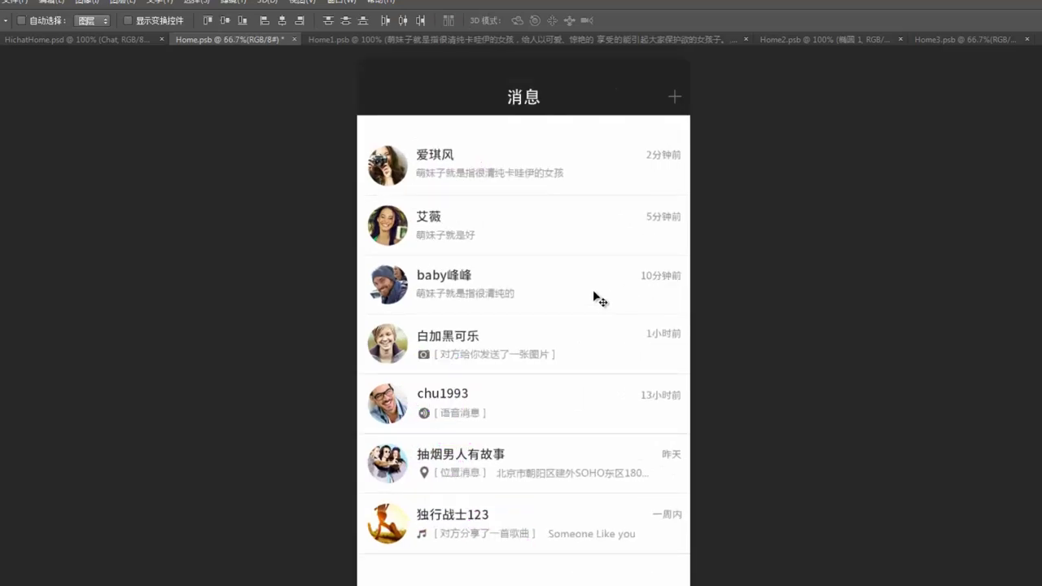
key("ctrl+z")
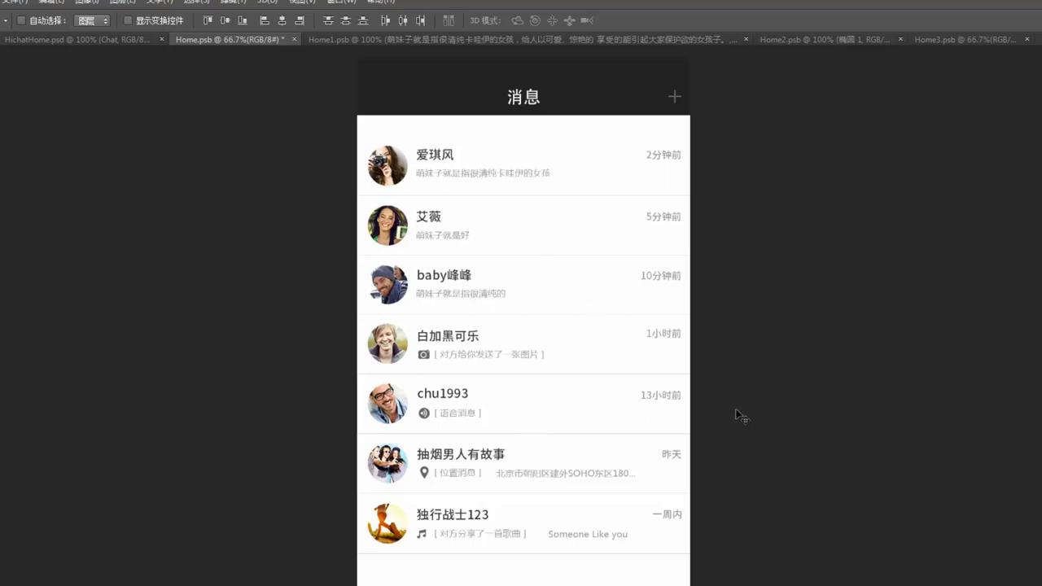
Close the gaps in the last two rows by moving the address and the song title directly behind their bracketed labels
key("ctrl+plus")
scroll(746, 410, "down", 1)
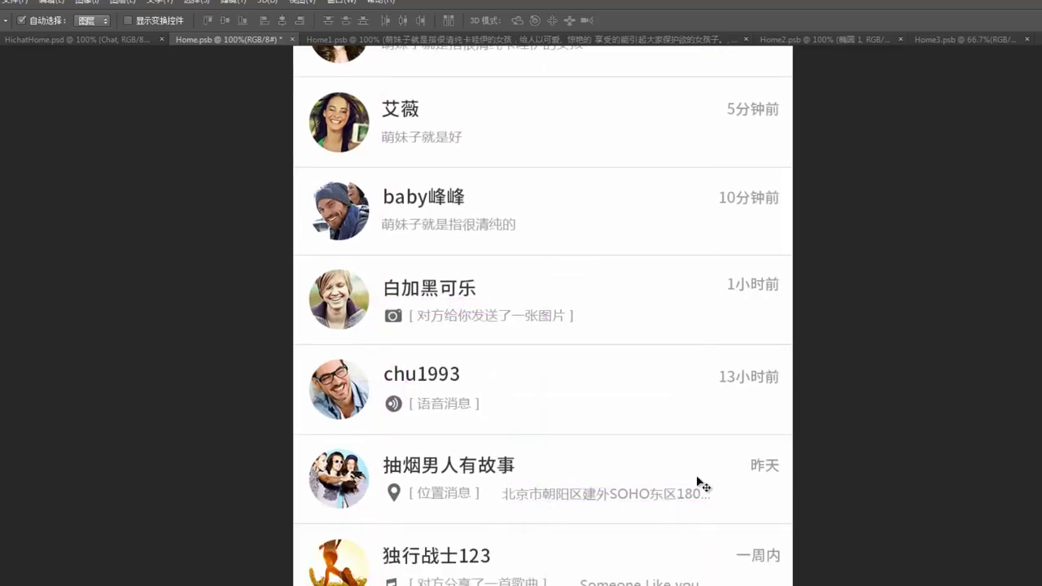
left_click_drag(635, 498, 616, 498)
left_click_drag(616, 582, 602, 583)
left_click(612, 583, "ctrl")
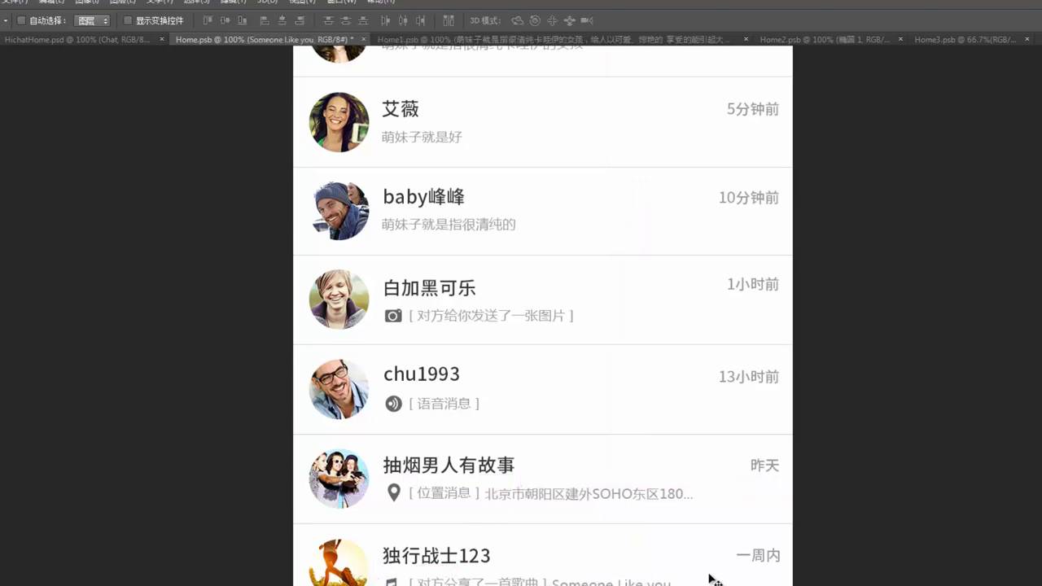
Shorten the fourth row's preview text beside the camera icon to "[ 分享图片 ]"
left_click_drag(545, 383, 605, 408)
left_click_drag(619, 467, 616, 435)
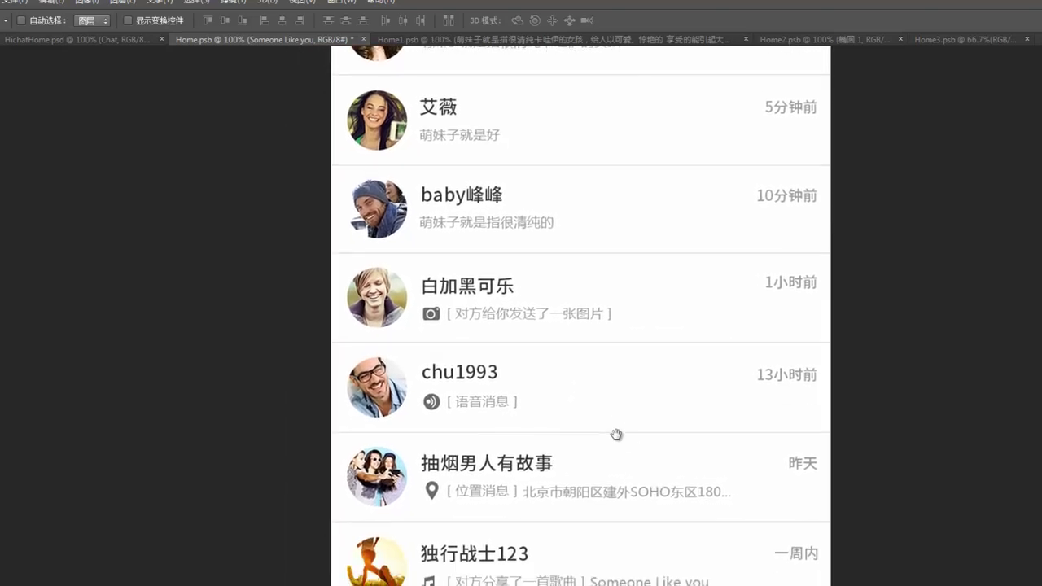
left_click_drag(556, 420, 501, 492)
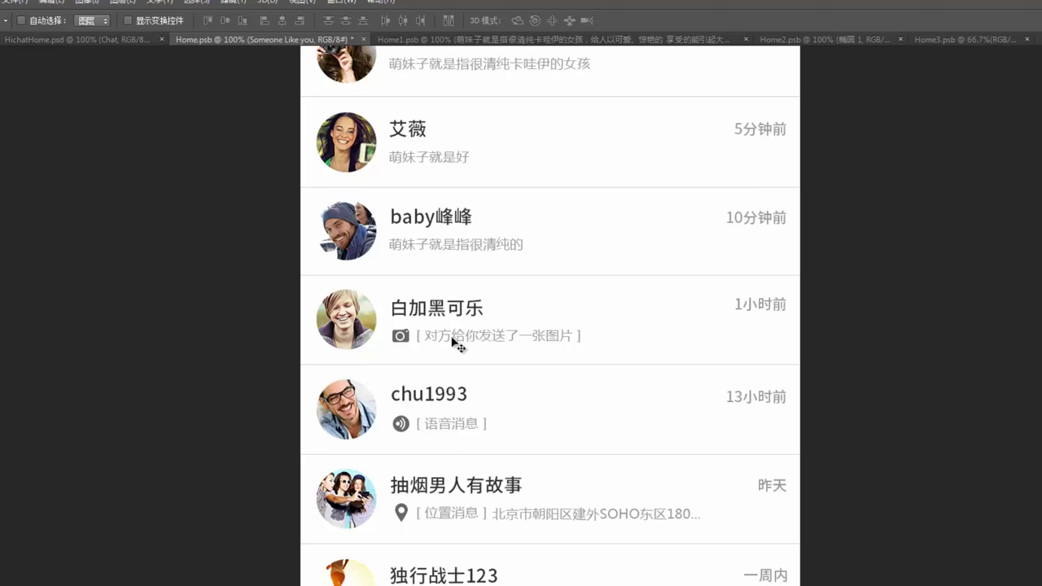
key("t")
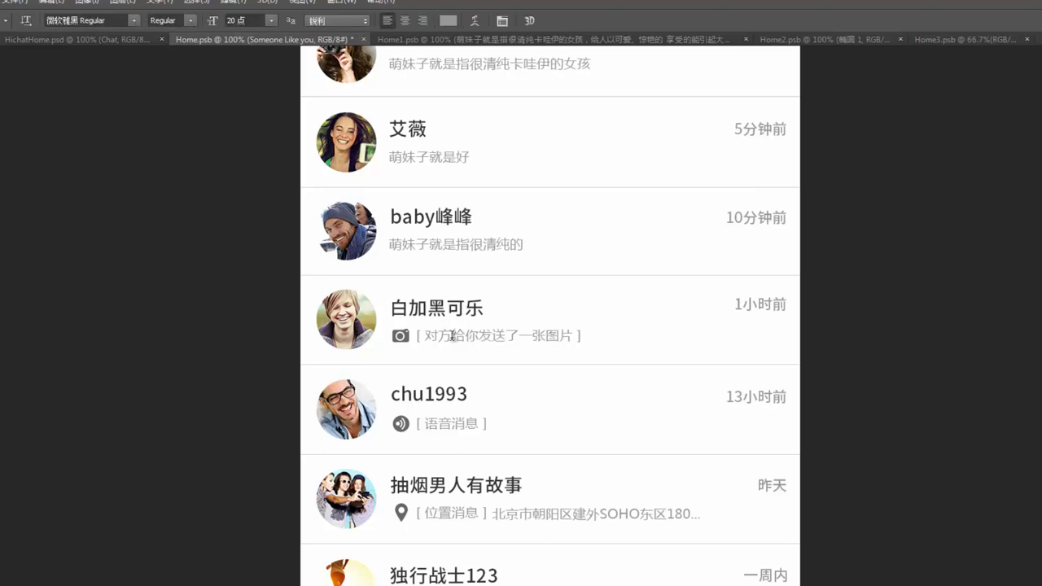
left_click_drag(428, 336, 575, 337)
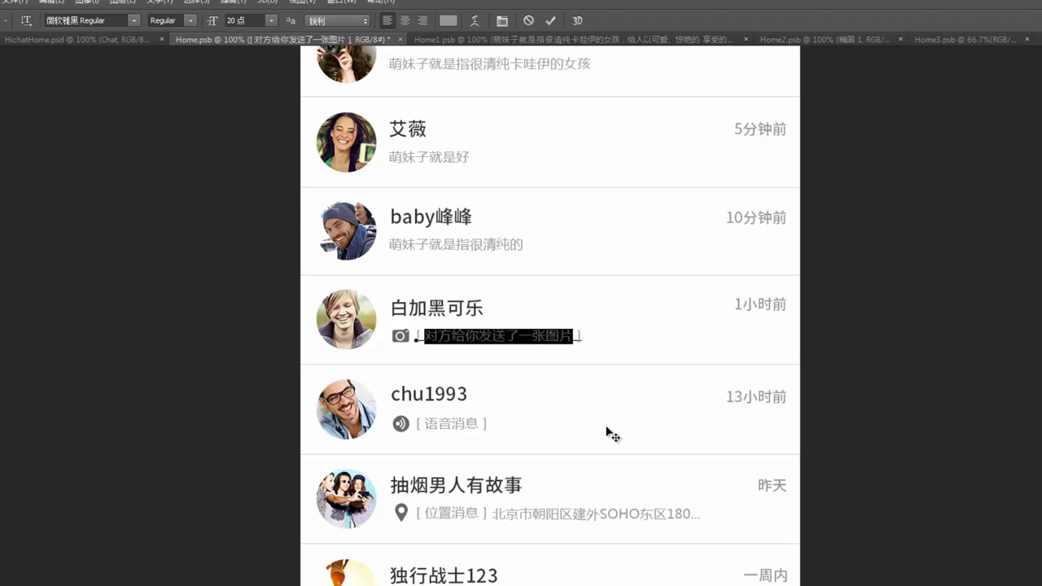
type("fenxiang")
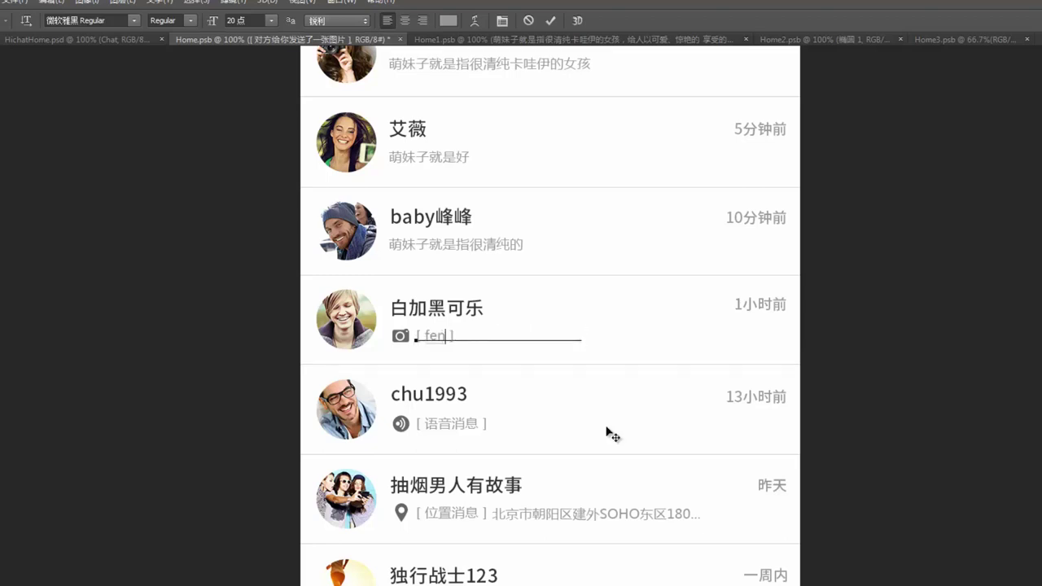
type("tupian")
key("space")
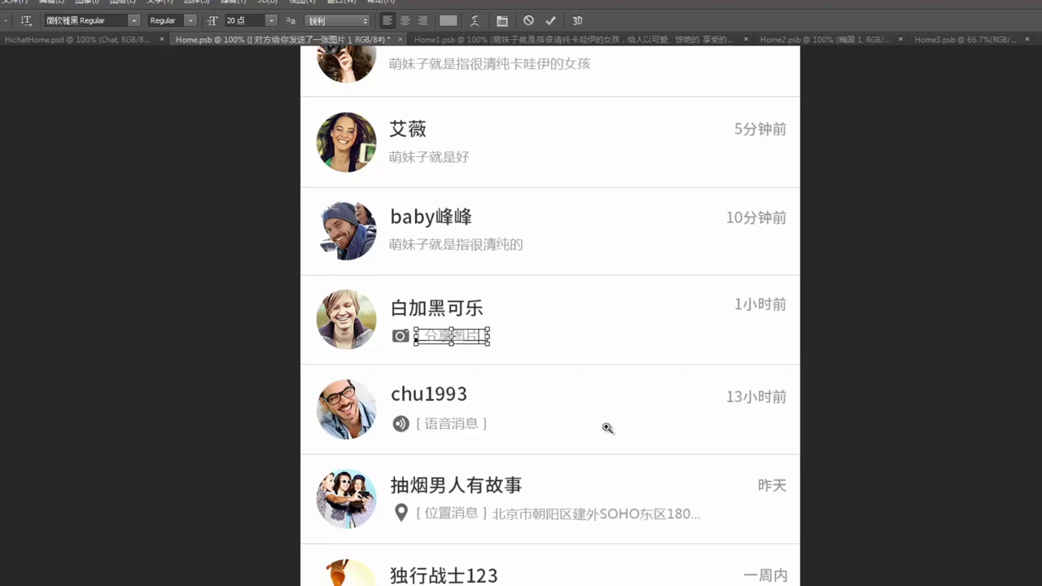
key("ctrl+Return")
Change the bracketed label beside the sixth row's location pin to "[ 位置定位 ]"
left_click(479, 423)
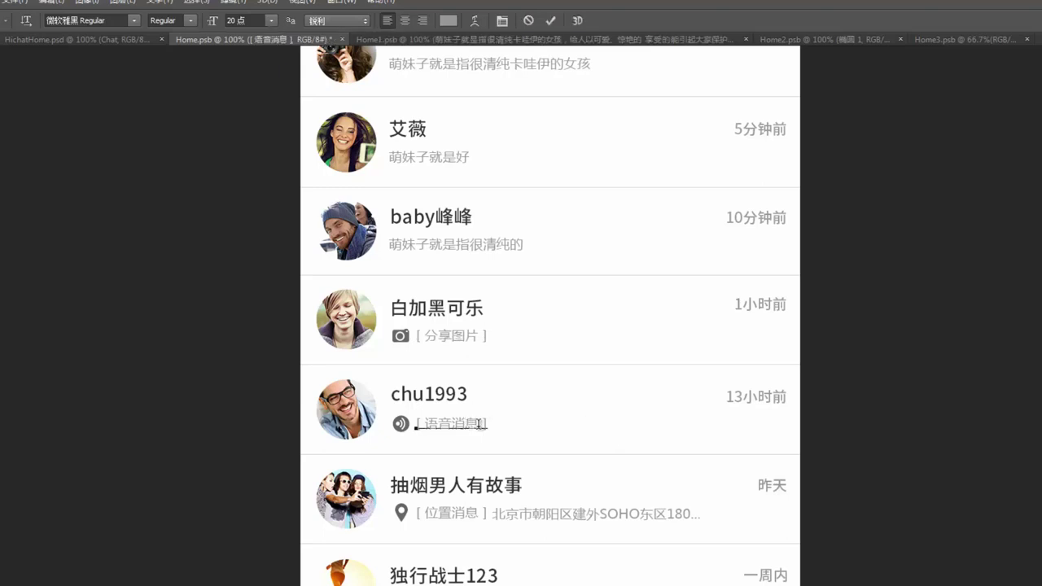
key("ctrl+Return")
scroll(488, 509, "down", 3)
left_click_drag(478, 453, 405, 453)
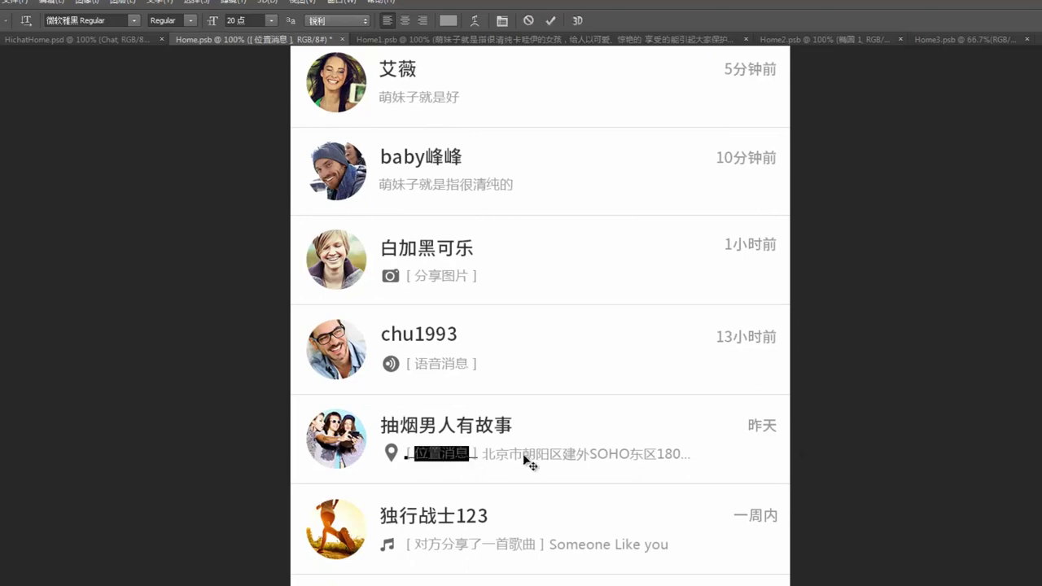
type("位置定位")
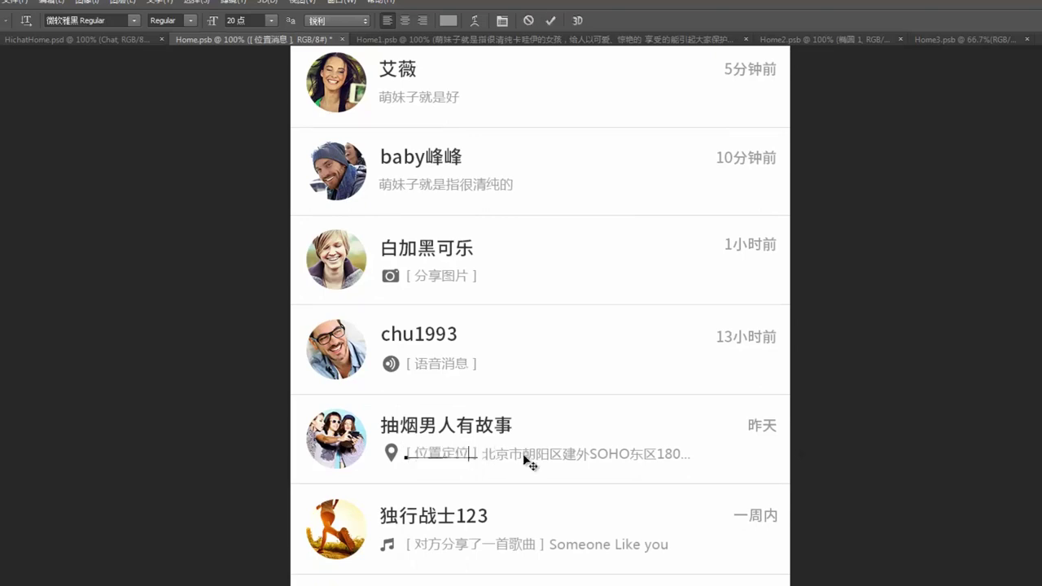
left_click(529, 463)
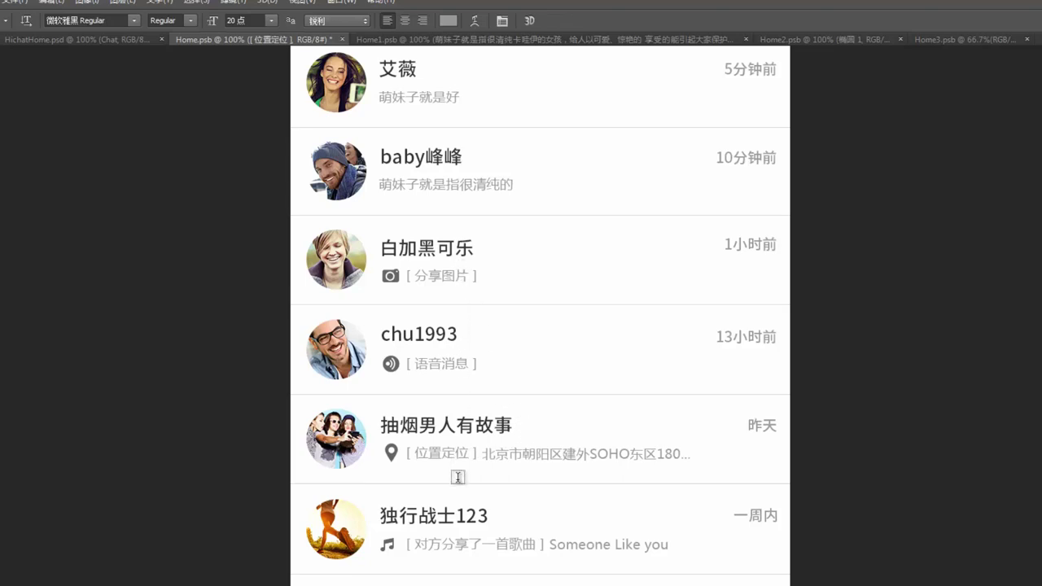
Shorten the bracketed label beside the seventh row's music note to "[ 分享歌曲 ]"
left_click(466, 547)
left_click_drag(538, 546, 406, 545)
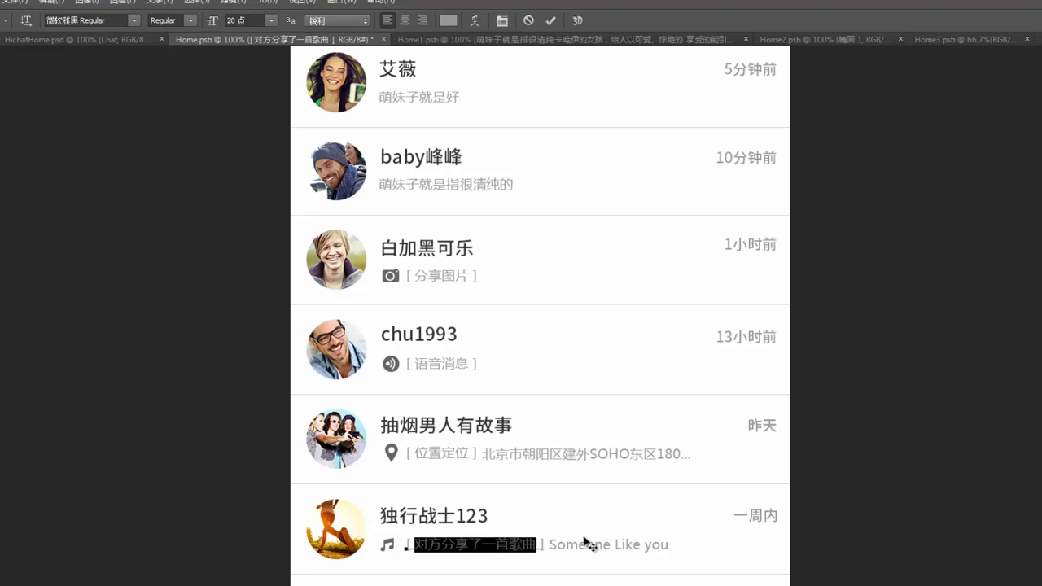
type("分享歌曲")
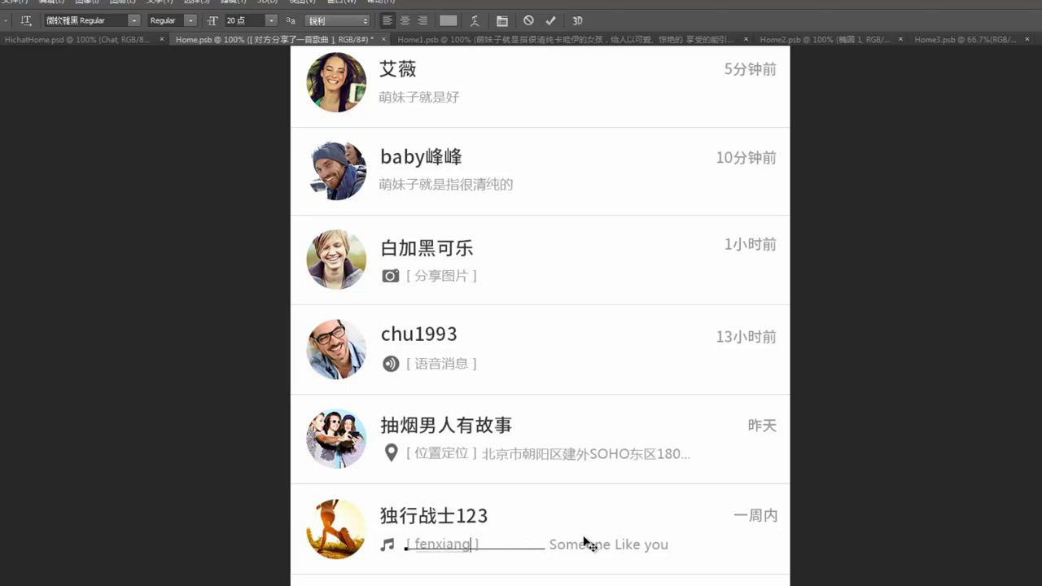
key("ctrl+Return")
key("v")
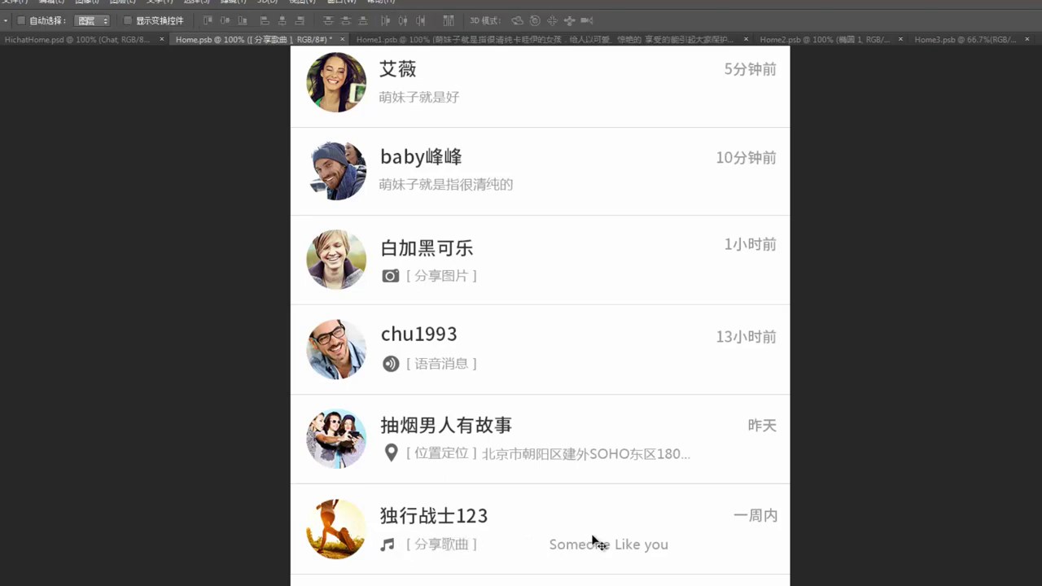
Move the song title directly behind "[ 分享歌曲 ]" and extend it to "Someone Like you - Adele"
left_click(610, 545, "ctrl")
left_click_drag(613, 547, 555, 551)
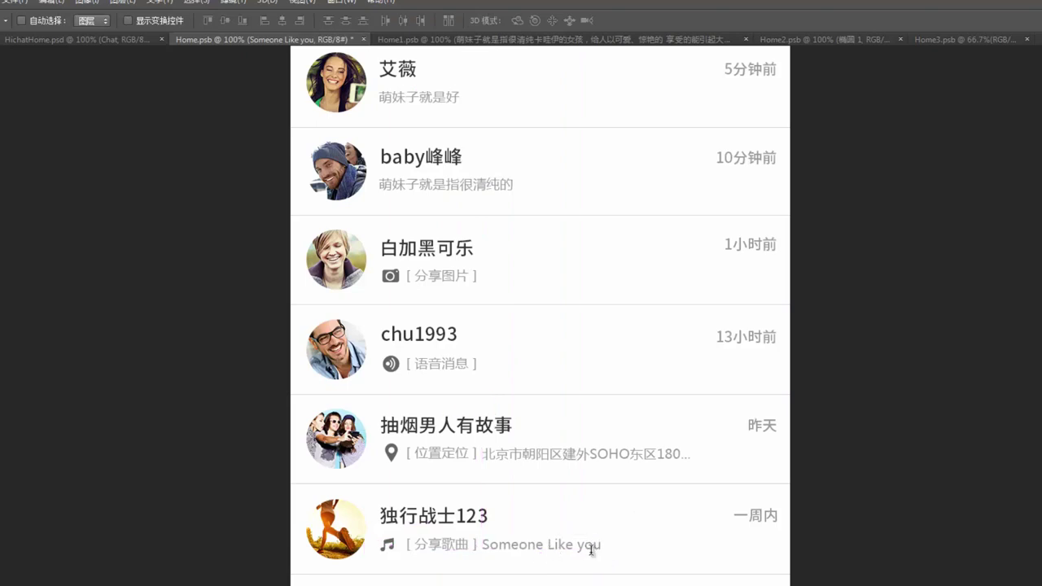
double_click(594, 545)
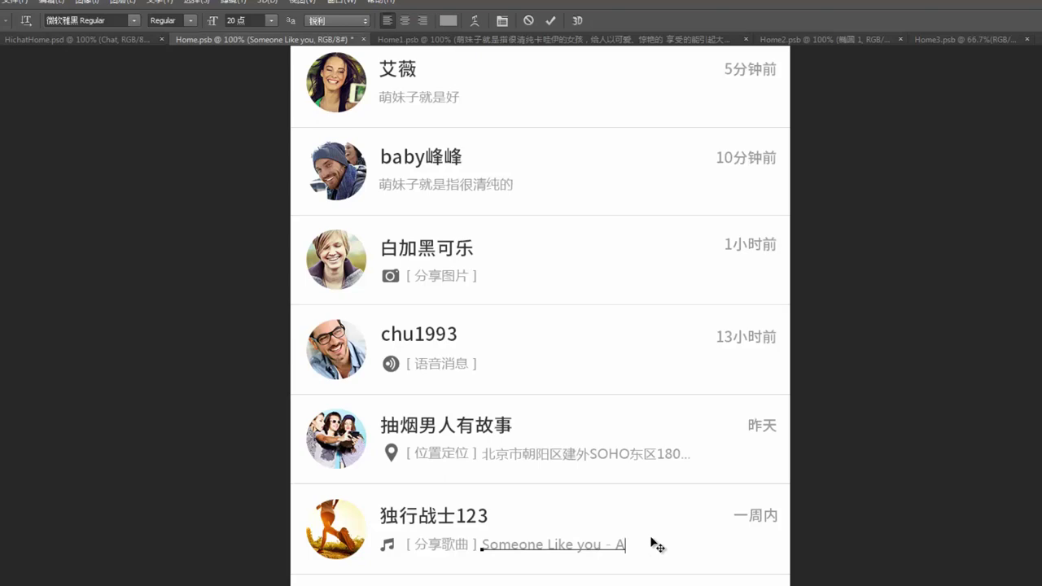
key("ctrl+Return")
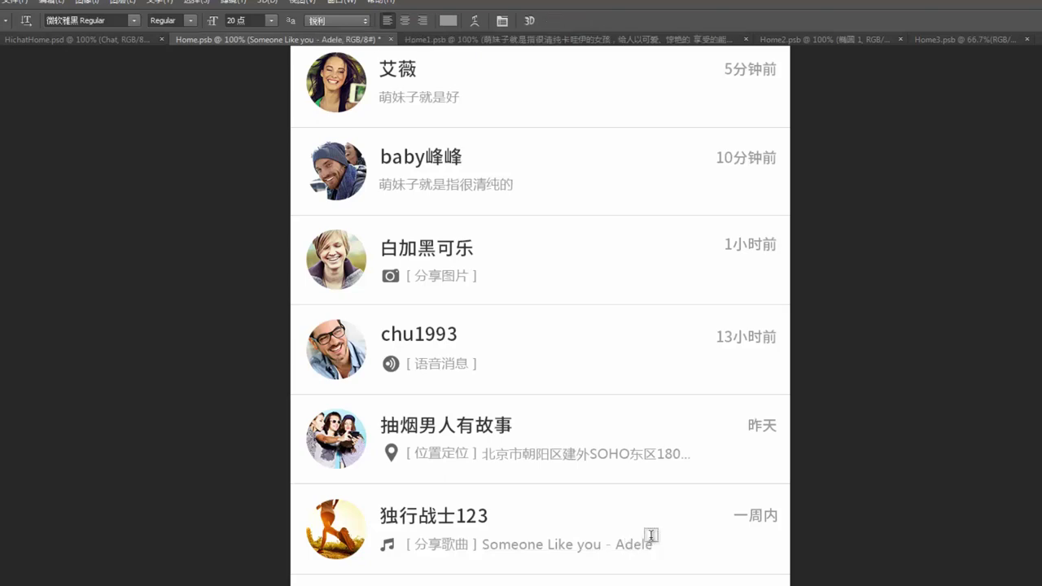
Recolour the four bracketed preview labels, from "[ 分享图片 ]" to "[ 分享歌曲 ]", green #2bb251
mouse_move(539, 333)
left_mouse_down()
mouse_move(541, 391)
mouse_move(539, 351)
left_mouse_up()
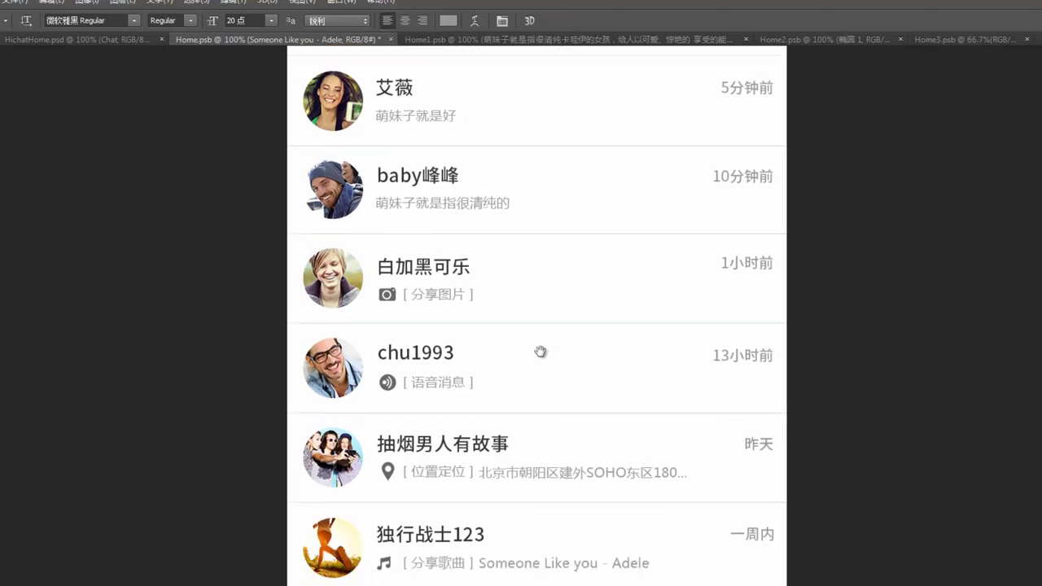
left_click_drag(547, 412, 546, 392)
key("v")
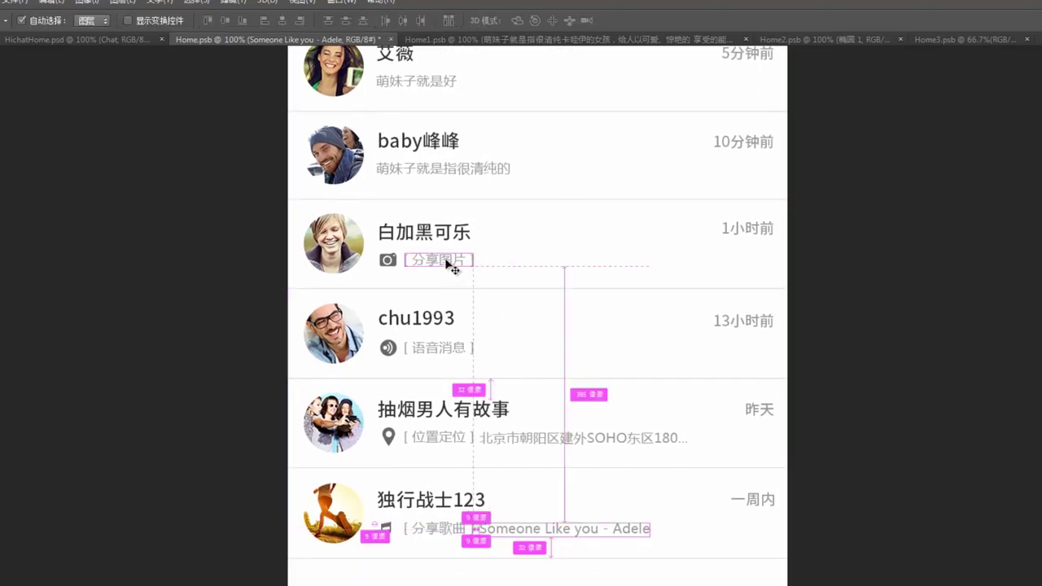
left_click(447, 261, "ctrl")
left_click(444, 349, "ctrl+shift")
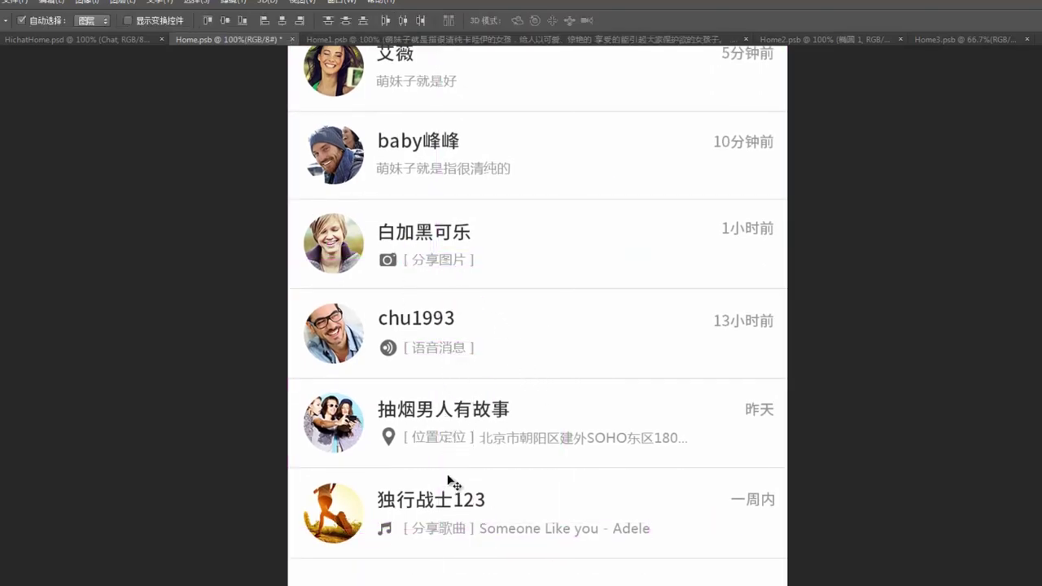
left_click_drag(499, 360, 506, 396)
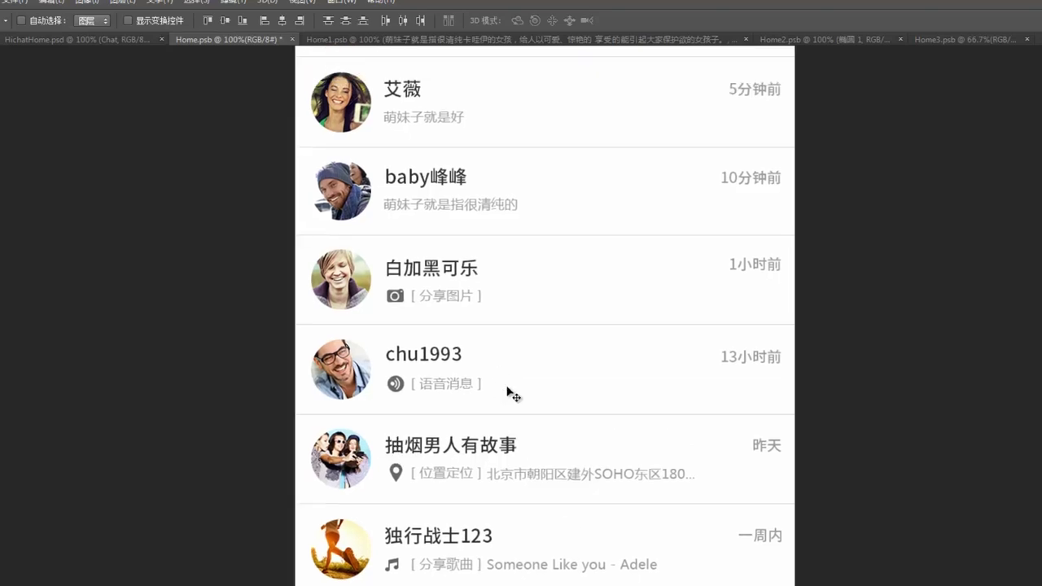
key("ctrl+minus")
key("t")
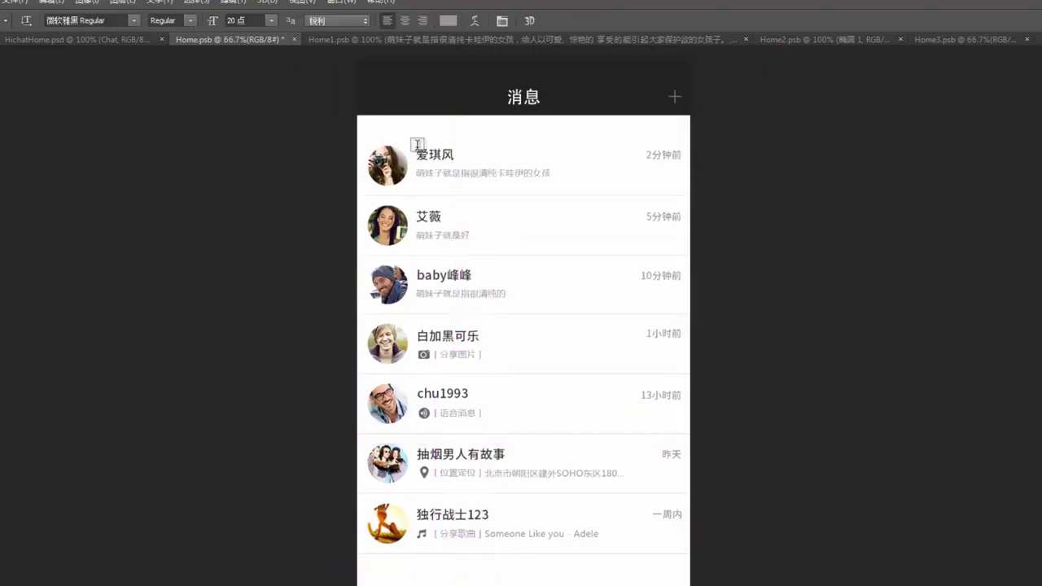
left_click(448, 21)
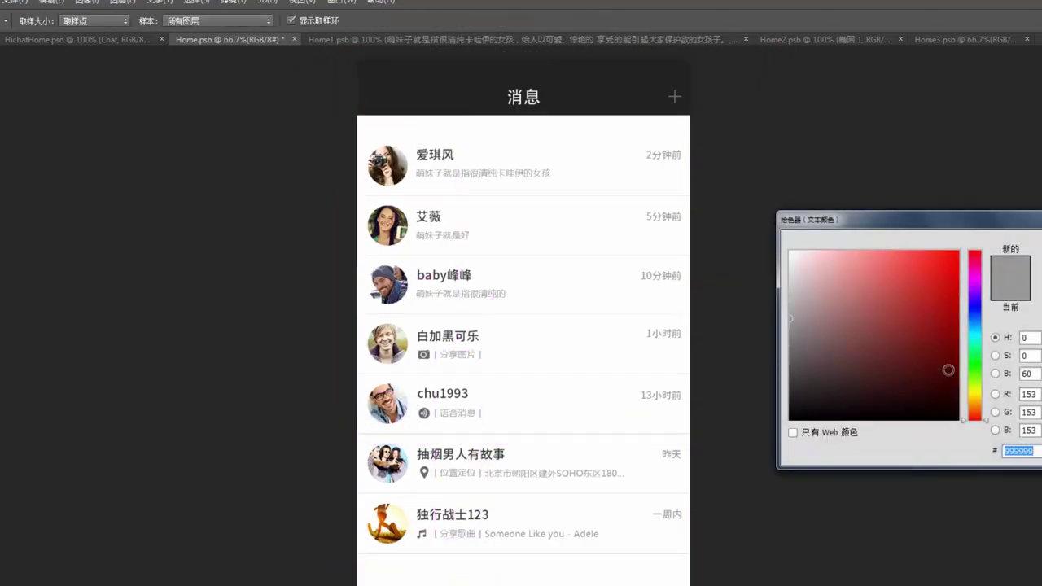
left_click(980, 359)
left_click_drag(918, 314, 917, 299)
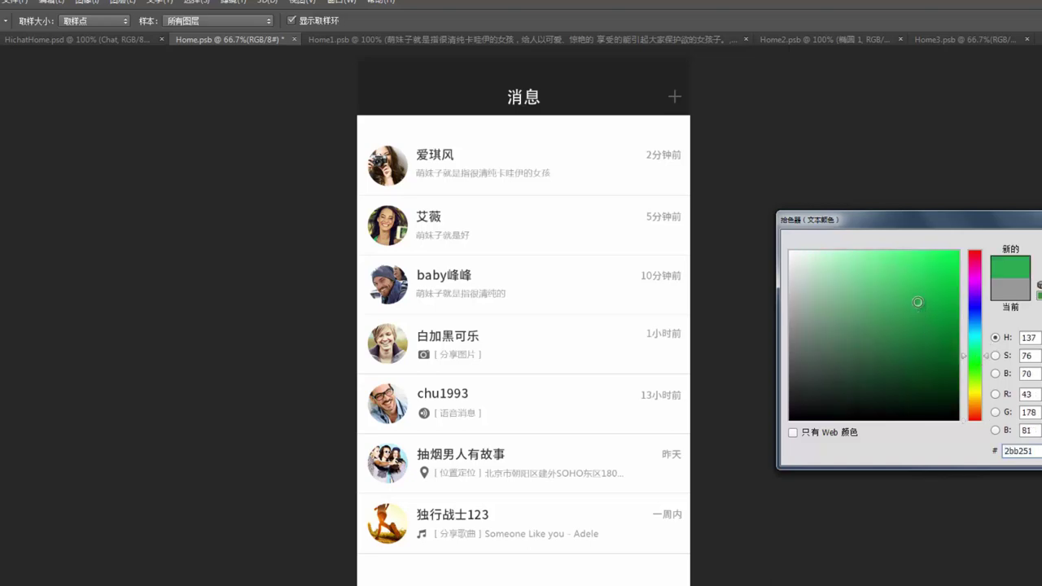
key("Return")
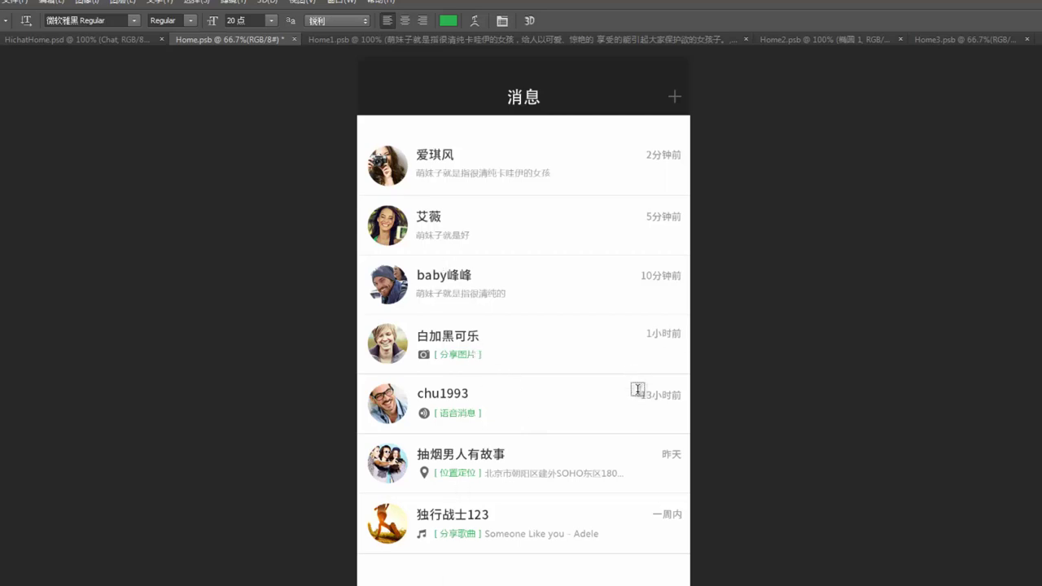
Recolour the music note icon beside "[ 分享歌曲 ]" grey #999
key("v")
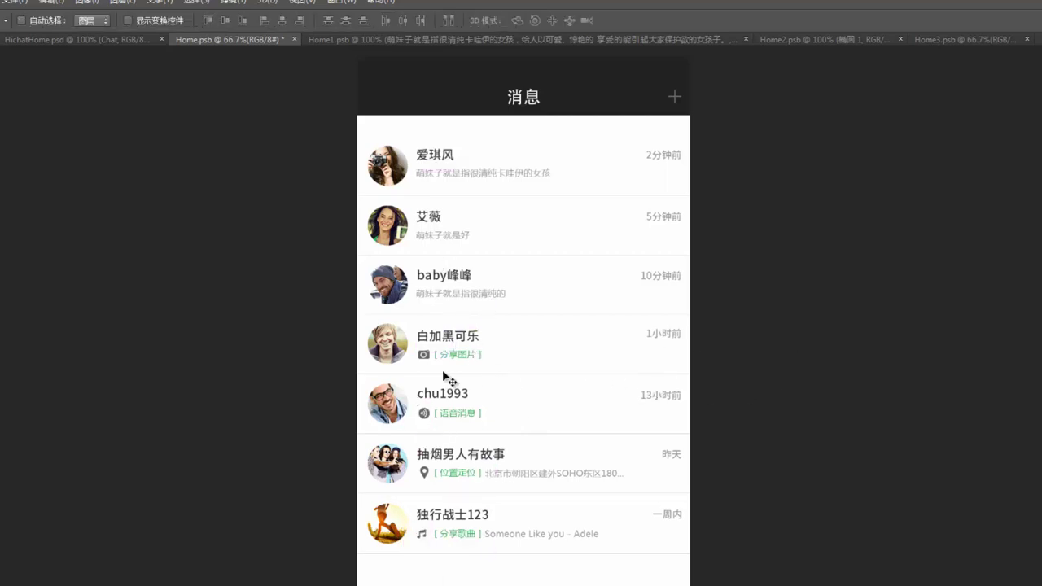
key("ctrl+plus")
left_click_drag(460, 361, 529, 317)
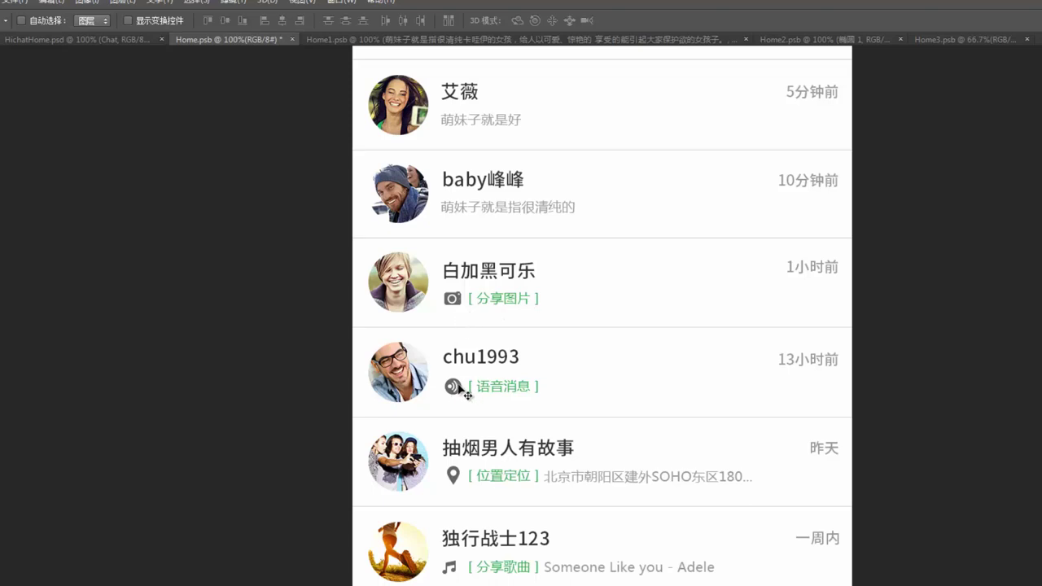
left_click(453, 569, "ctrl")
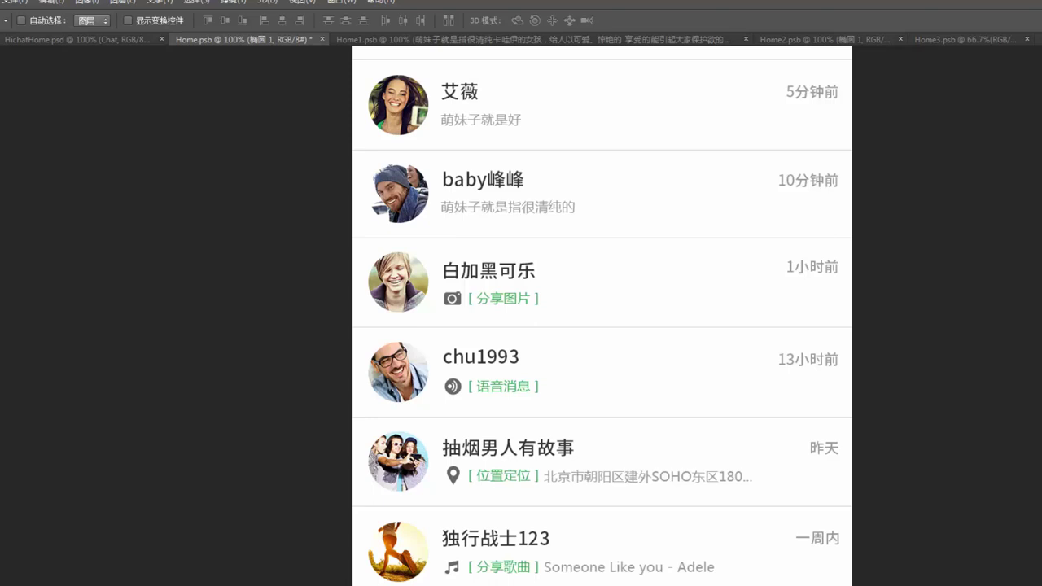
double_click(625, 558)
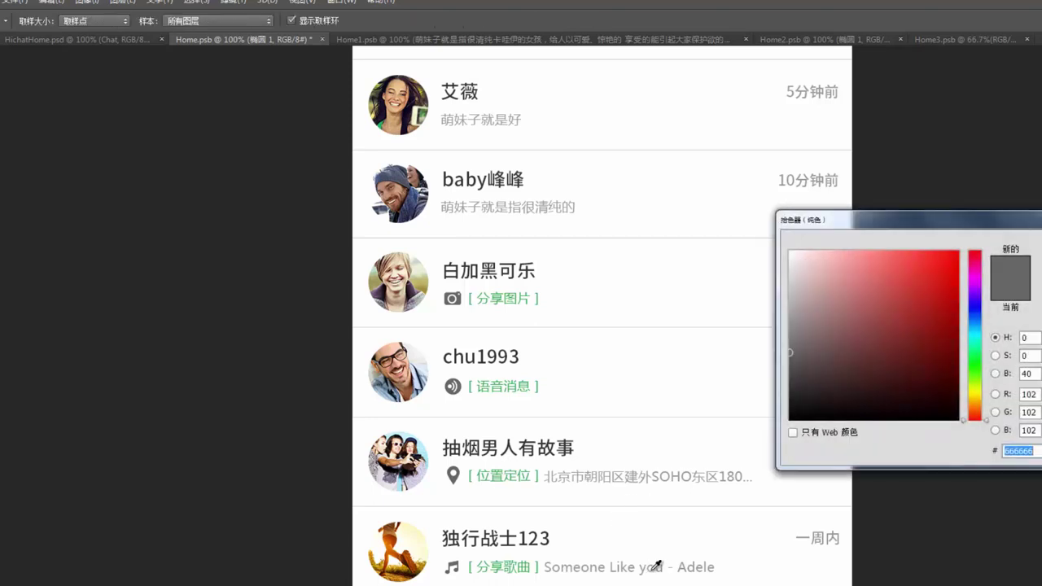
left_click(659, 566)
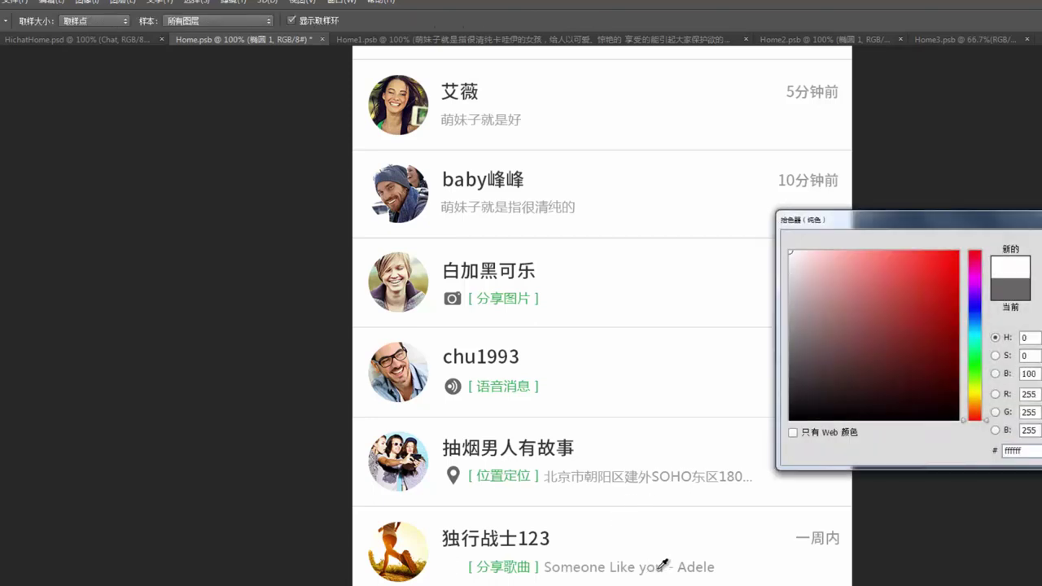
left_click(664, 568)
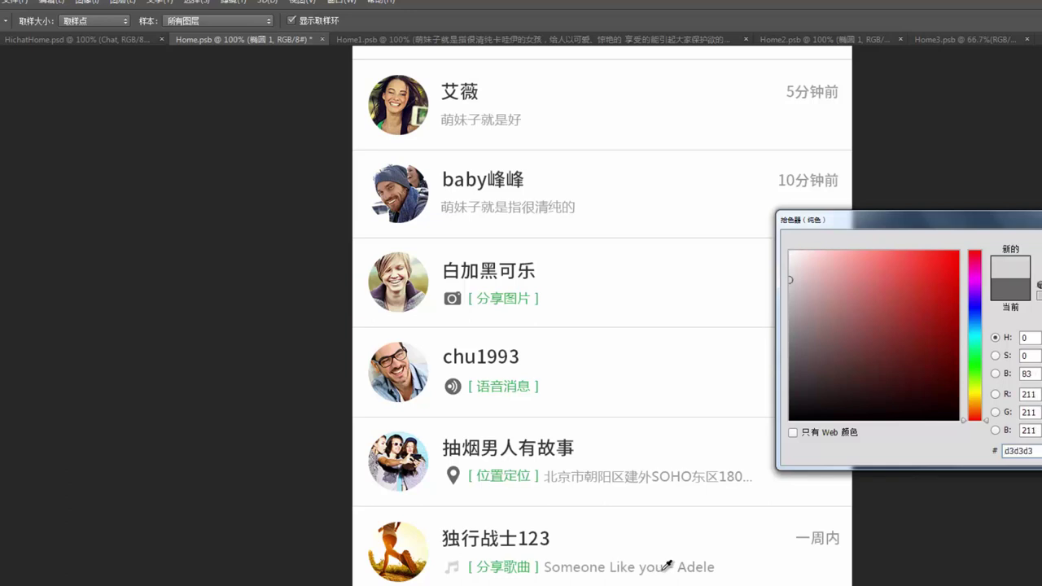
double_click(1020, 451)
key("Return")
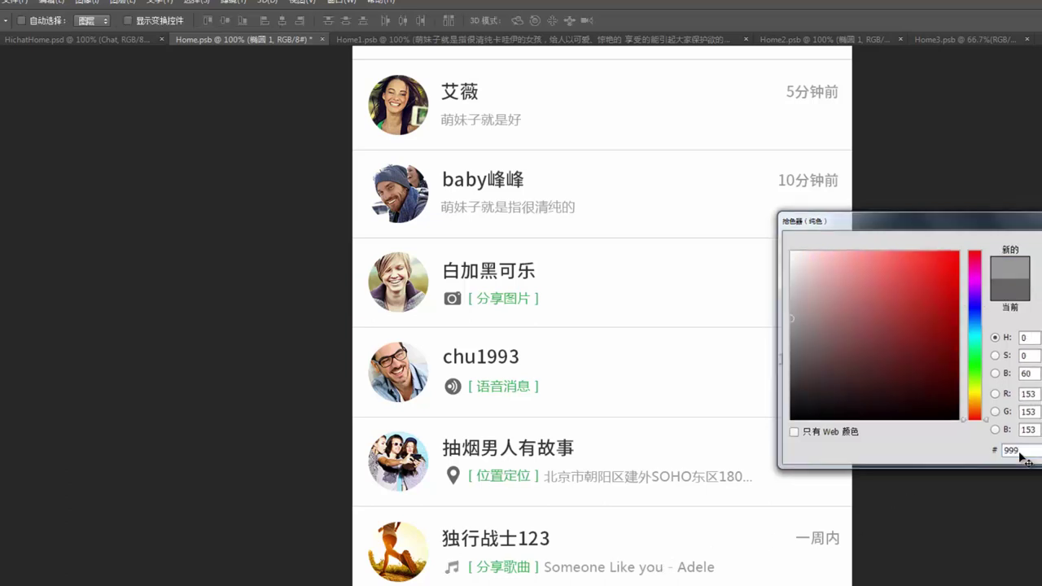
Recolour the location pin and the voice message icon grey #999
left_click(455, 480, "ctrl")
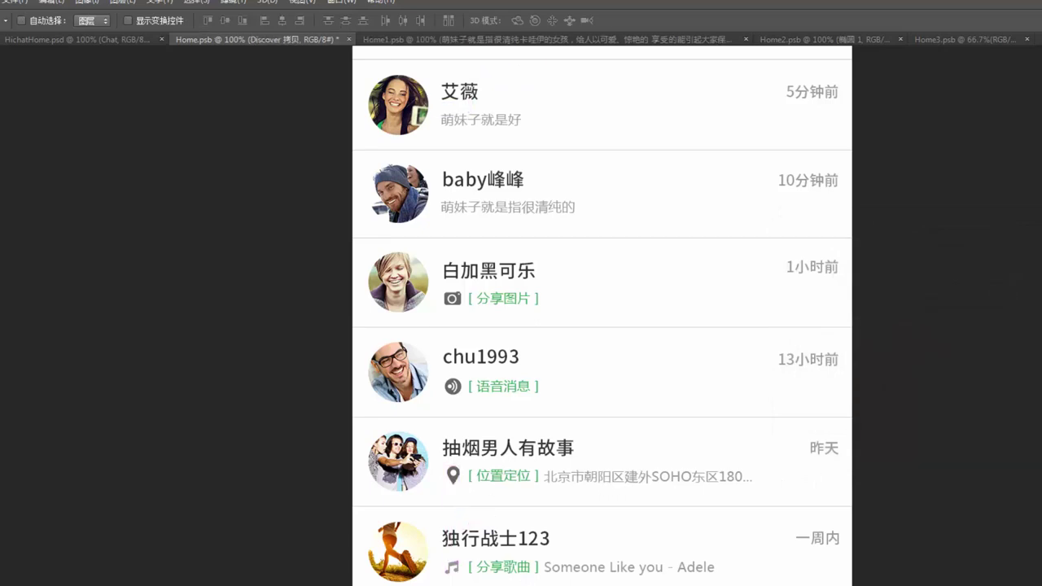
type("999")
key("Return")
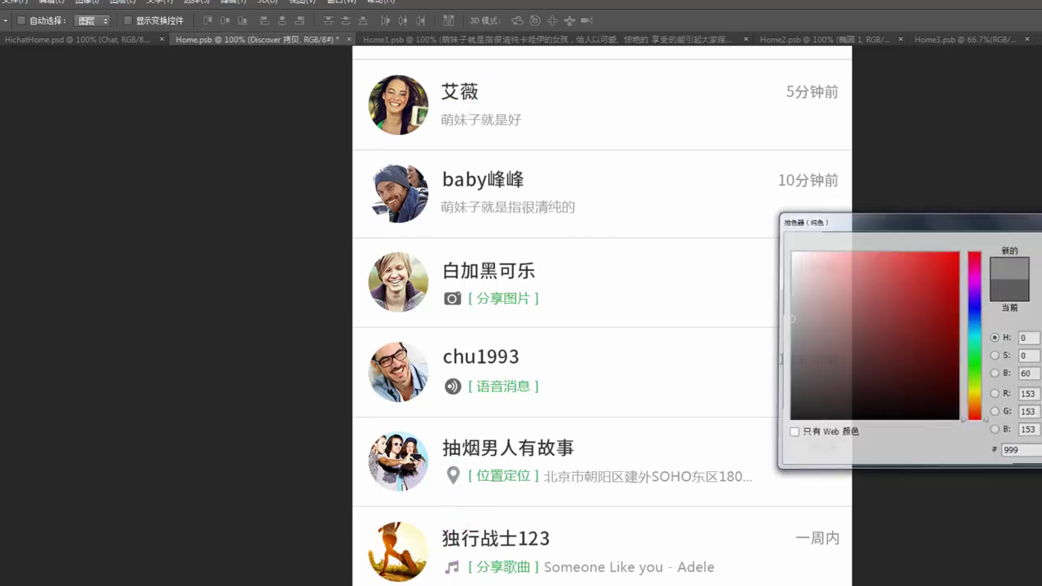
left_click(453, 398, "ctrl")
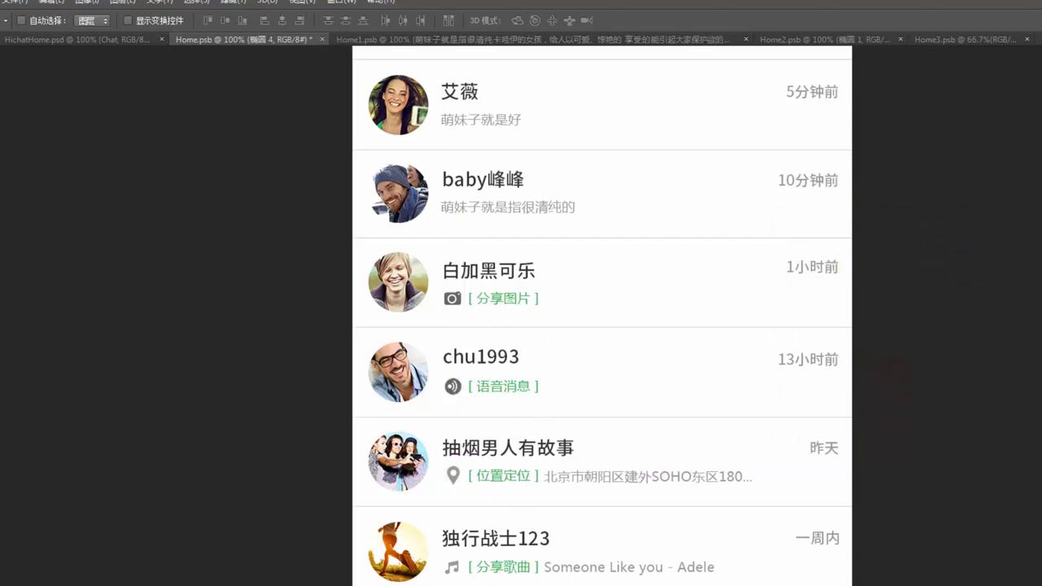
type("999")
key("Return")
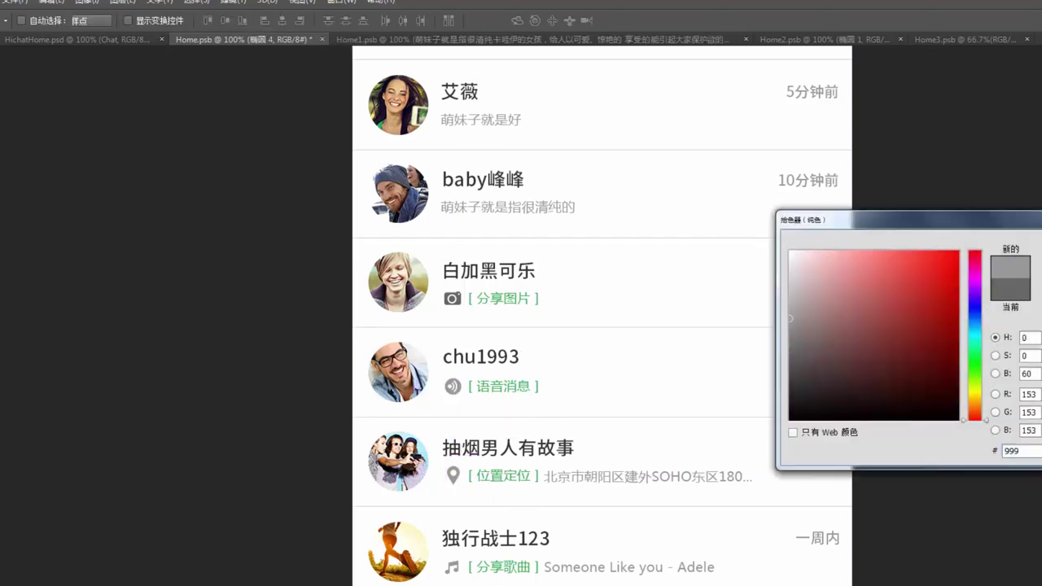
Recolour the camera icon beside "[ 分享图片 ]" grey #999
left_click(456, 298, "ctrl")
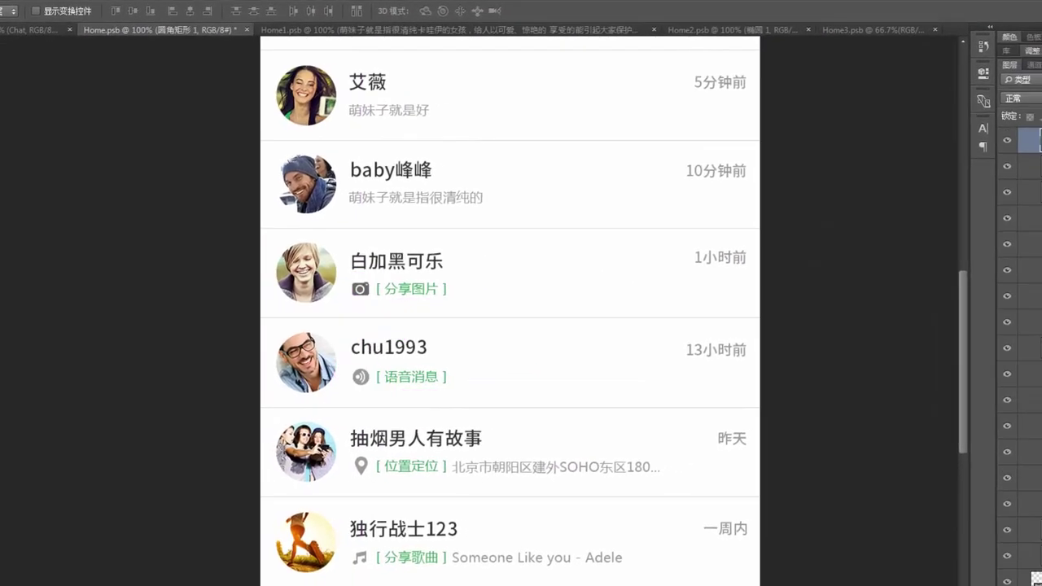
double_click(1028, 141)
type("999")
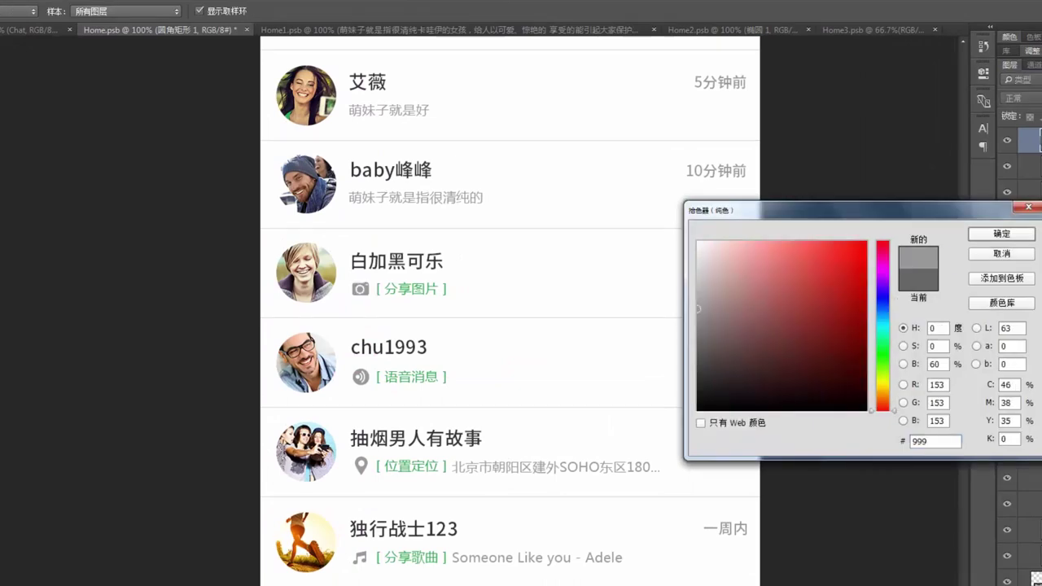
key("Return")
key("ctrl+minus")
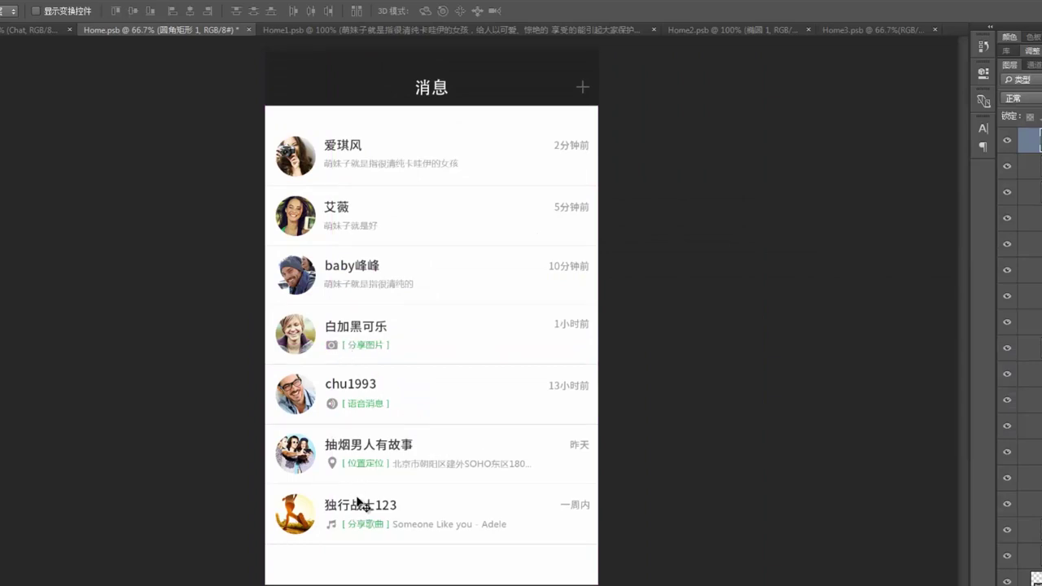
Lighten the camera icon beside "[ 分享图片 ]" to grey #aaaaaa
key("ctrl+plus")
left_click_drag(345, 431, 456, 368)
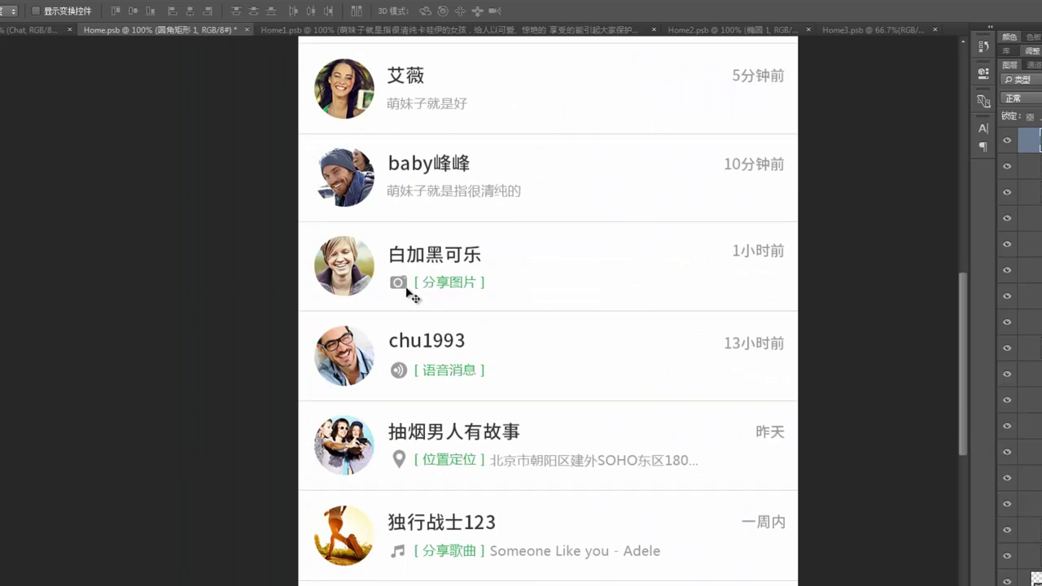
double_click(1029, 140)
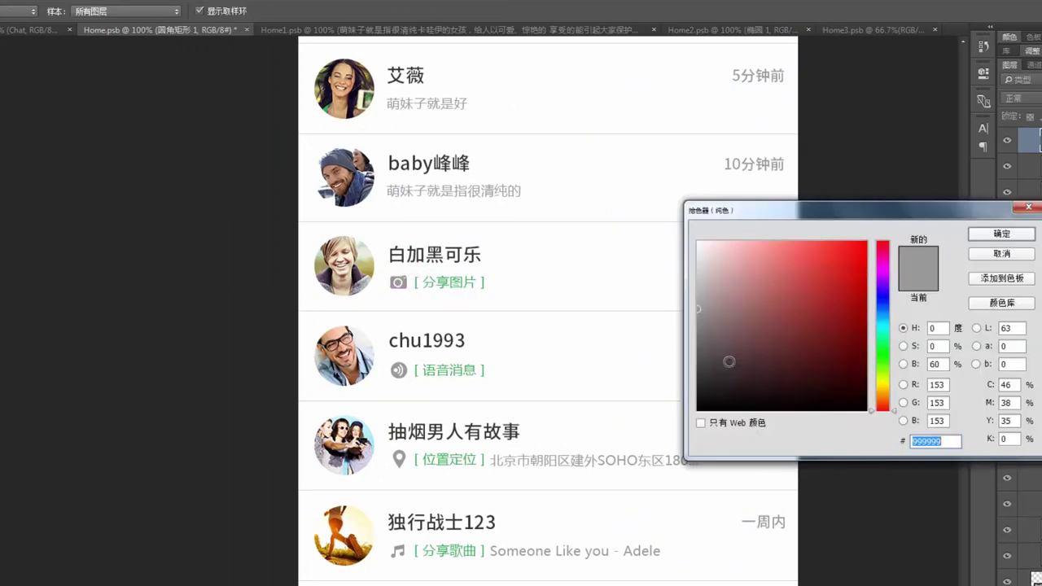
type("aaaaaa")
key("Return")
Lighten the remaining message-type icons in the preview rows to grey #aaa
left_click(399, 370, "ctrl")
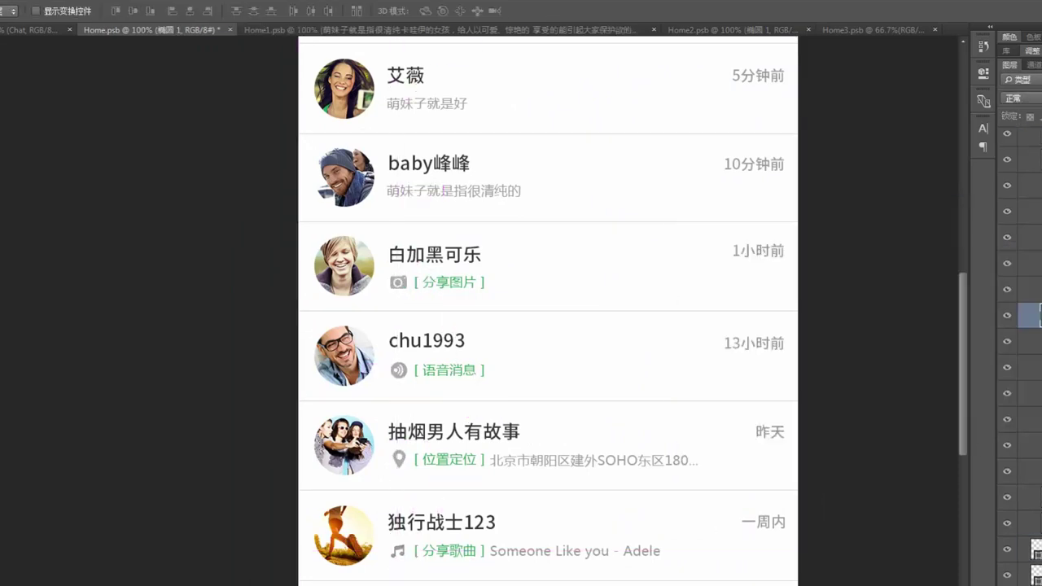
double_click(1029, 315)
type("aaa")
key("Return")
left_click_drag(541, 283, 520, 246)
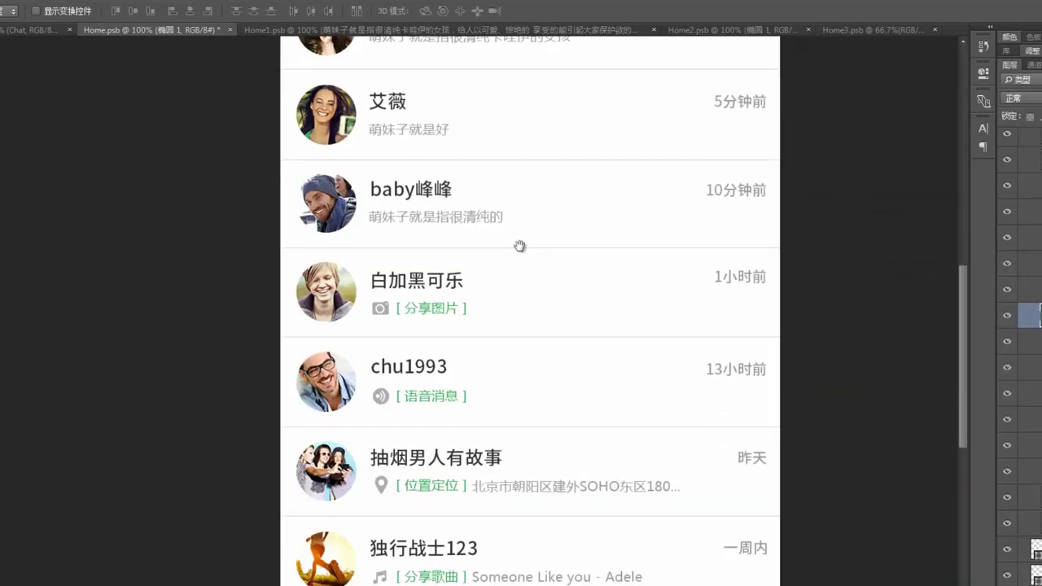
key("ctrl+minus")
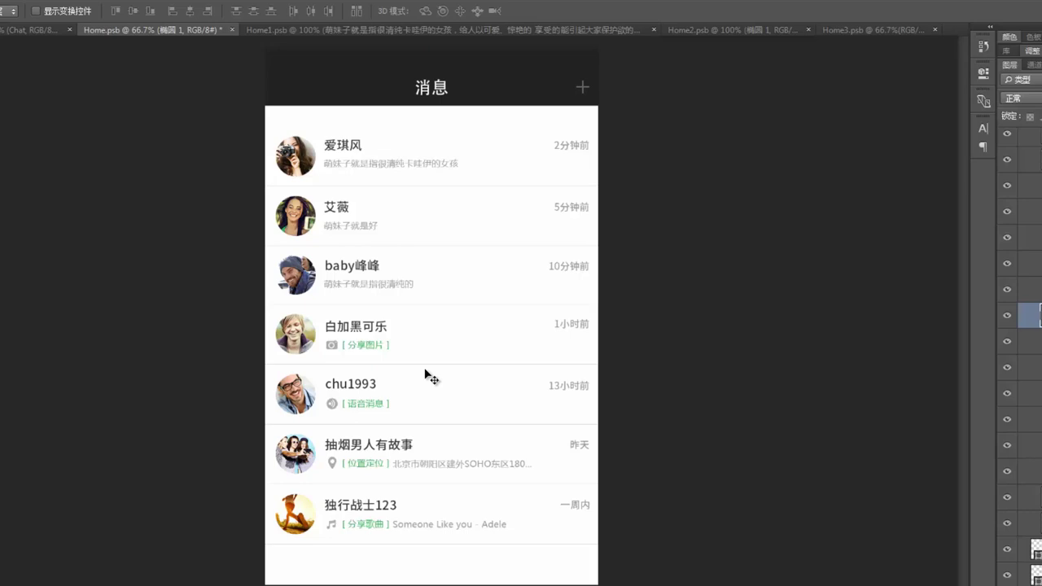
Draw a 32 × 32 px circle in the header bar's dark fill over the upper-right edge of the first row's avatar
key("ctrl+plus")
key("space")
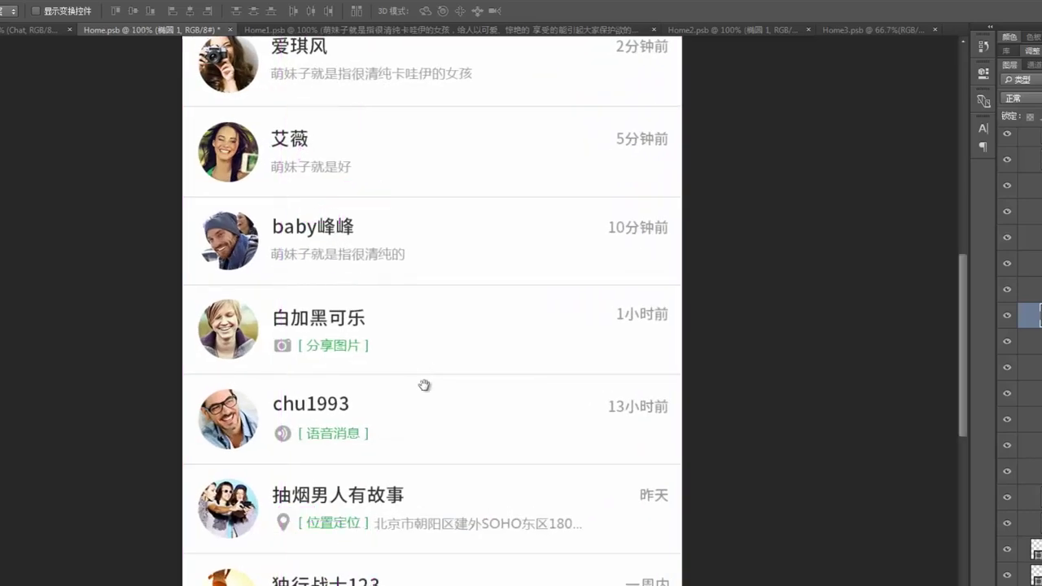
left_click_drag(318, 222, 444, 388)
key("ctrl")
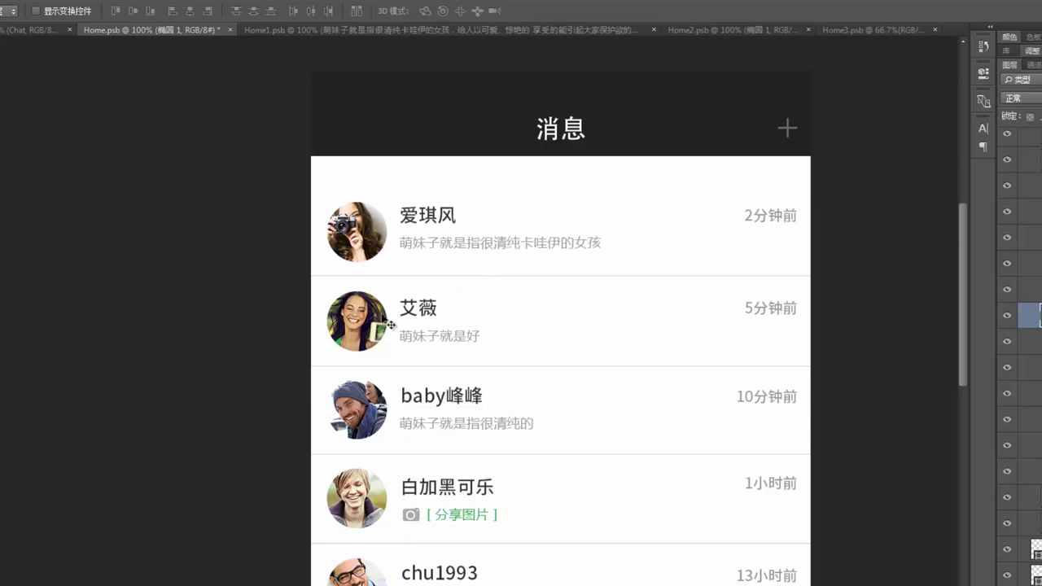
left_click_drag(532, 351, 474, 362)
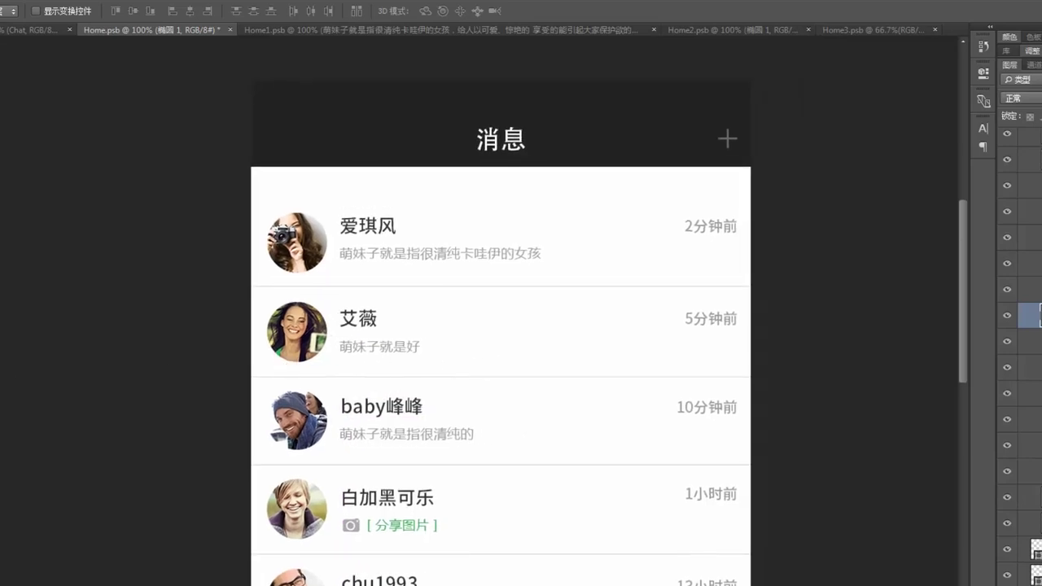
key("u")
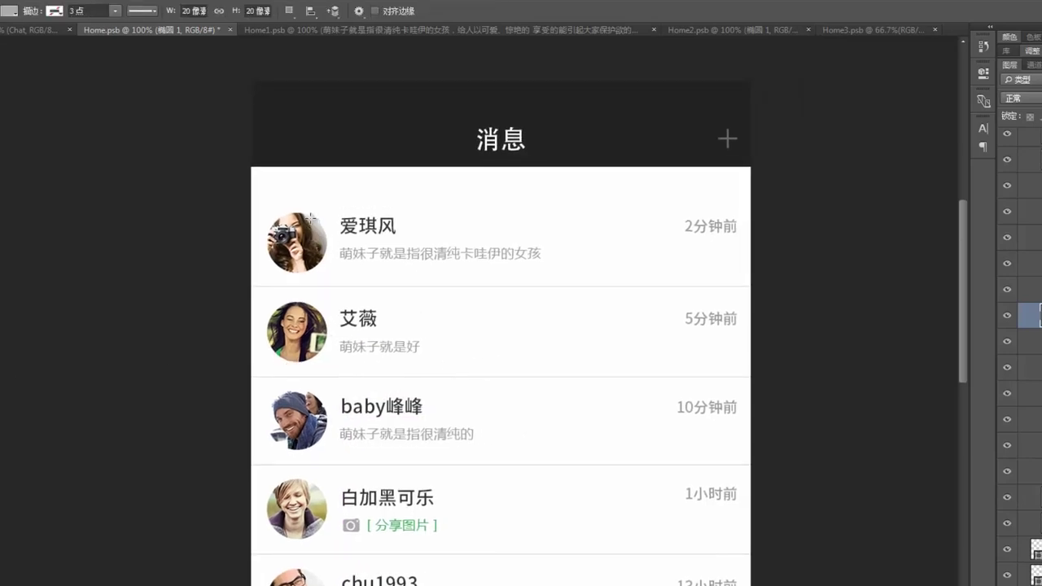
key("v")
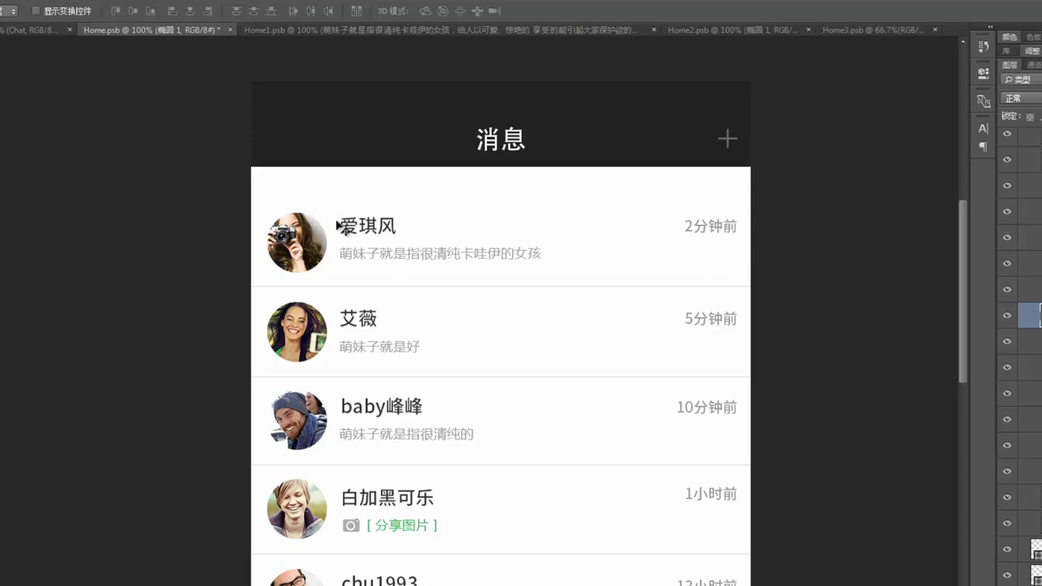
left_click(352, 196, "ctrl")
left_click(351, 150, "ctrl")
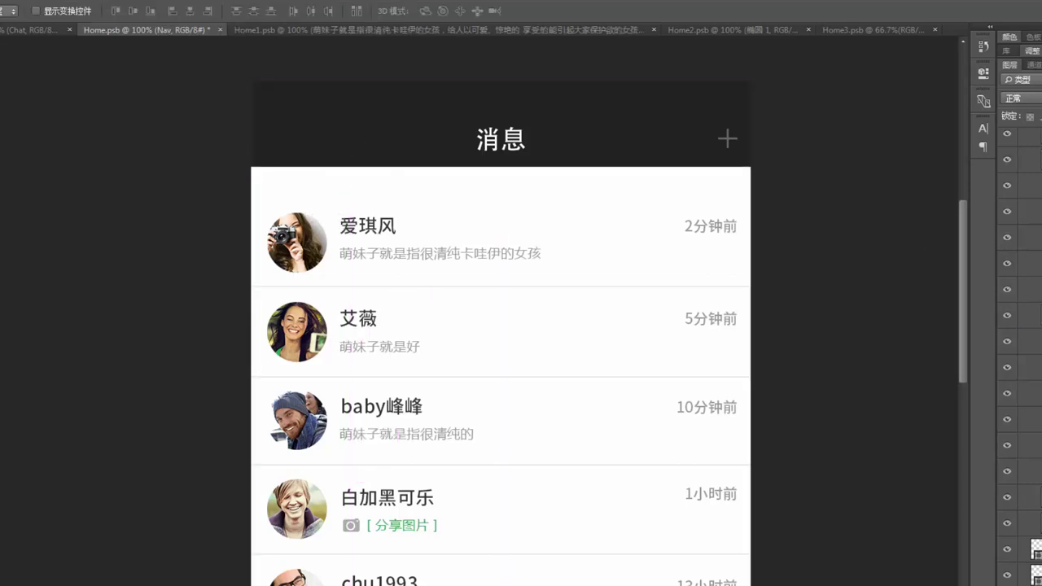
key("u")
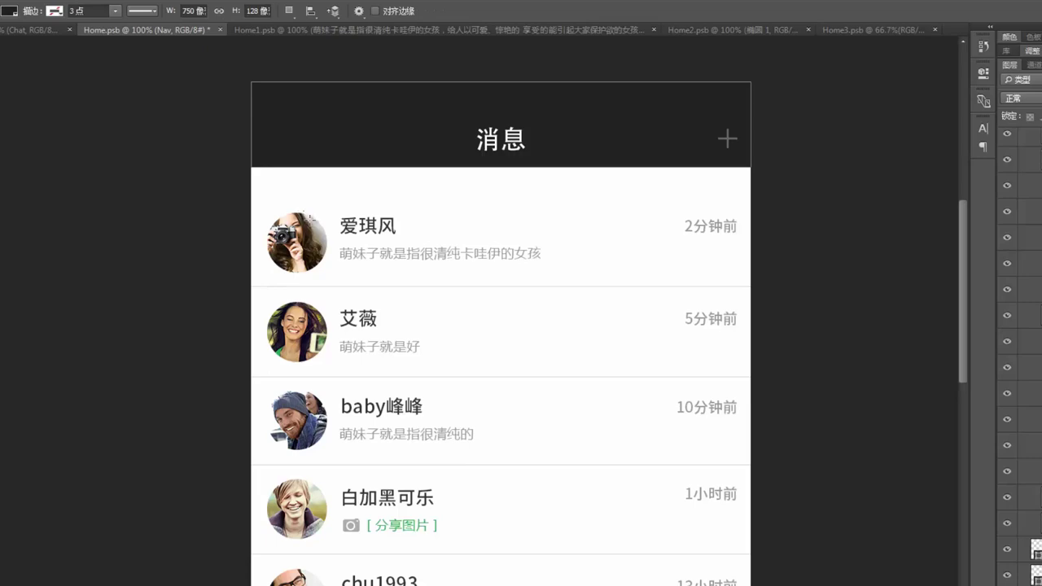
left_click_drag(307, 214, 326, 235)
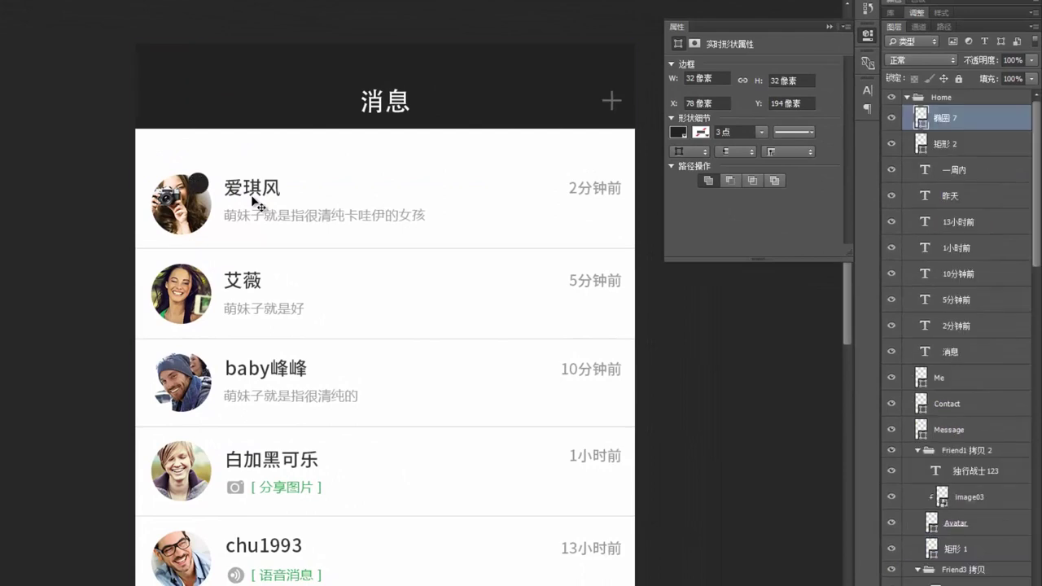
Nudge the badge circle on the first row's avatar 4 px right and 1 px up
key("Right")
key("Right")
key("Right")
key("Right")
key("Up")
Recolour the badge circle on the first row's avatar red #ff4e4e
double_click(920, 119)
left_click(693, 223)
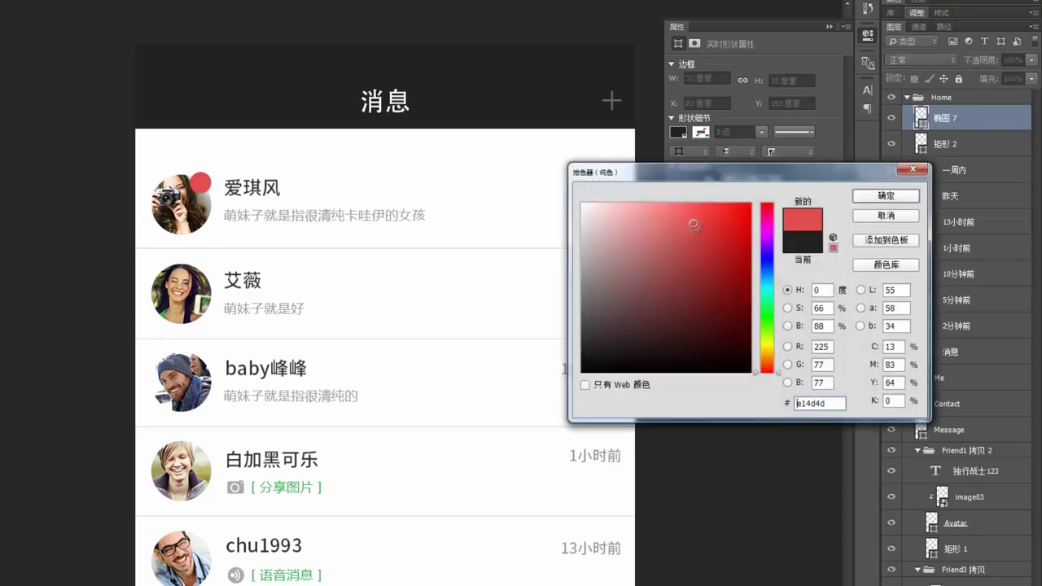
left_click_drag(692, 224, 699, 202)
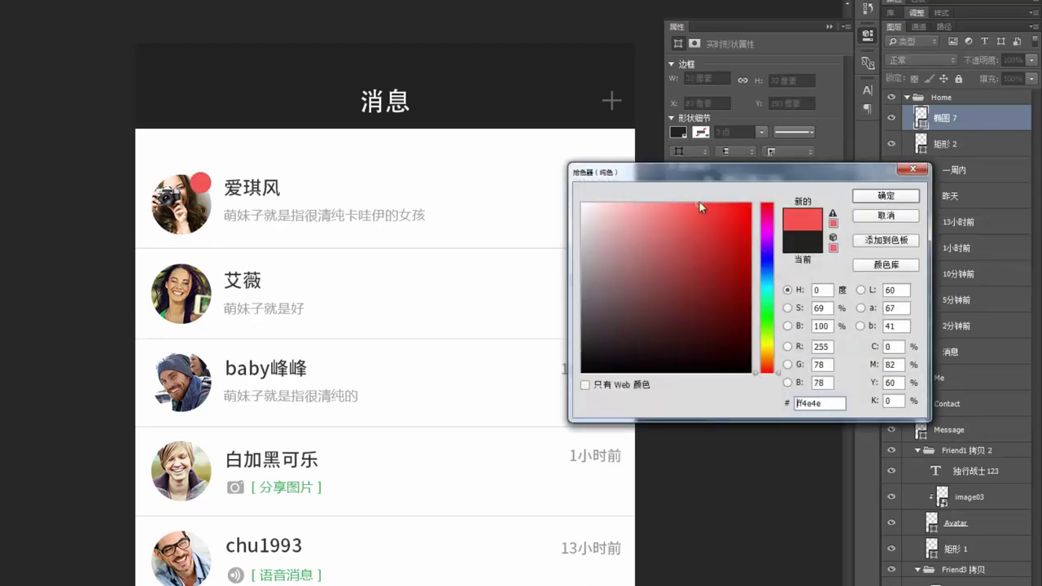
left_click(886, 197)
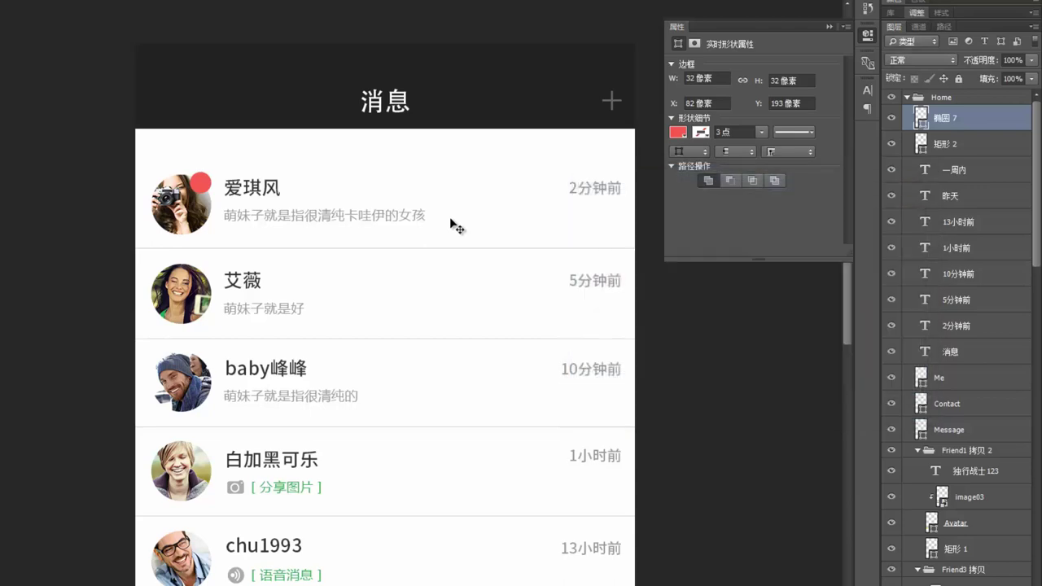
Add the number "4" in white, centred on the red badge circle of the first row's avatar
key("ctrl+minus")
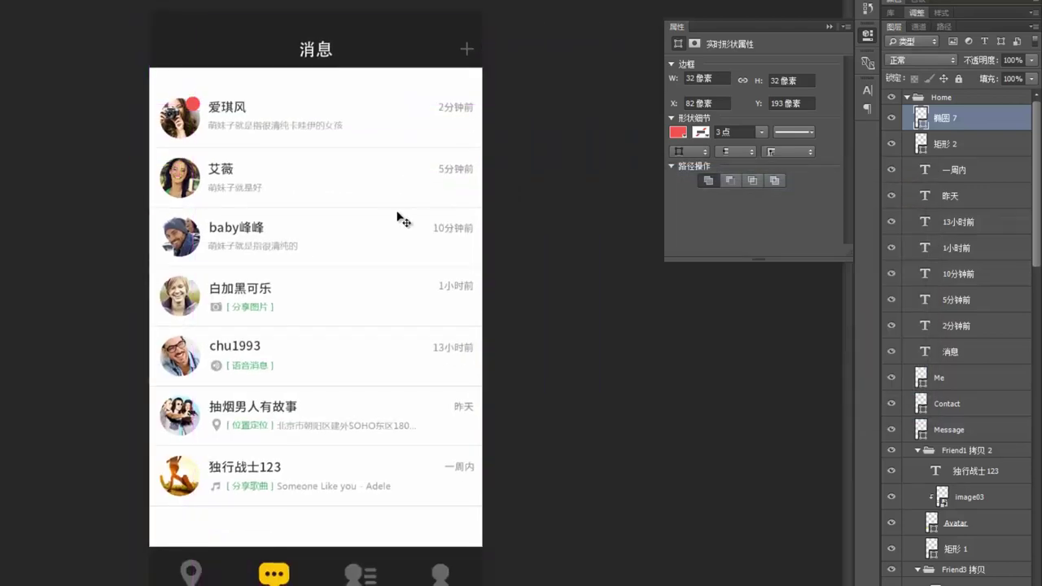
key("ctrl+plus")
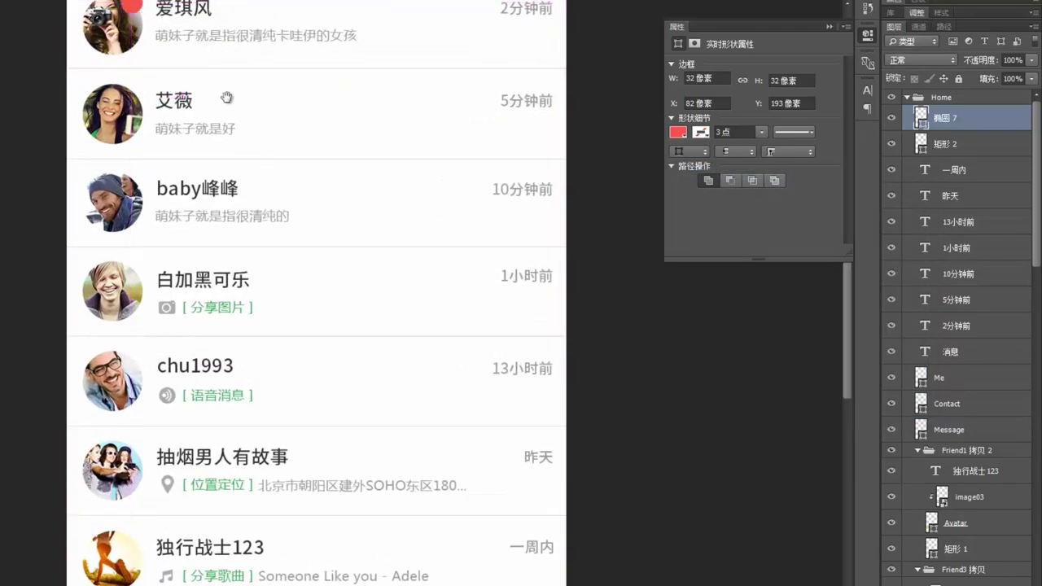
left_click_drag(227, 91, 256, 217)
left_click_drag(228, 149, 260, 183)
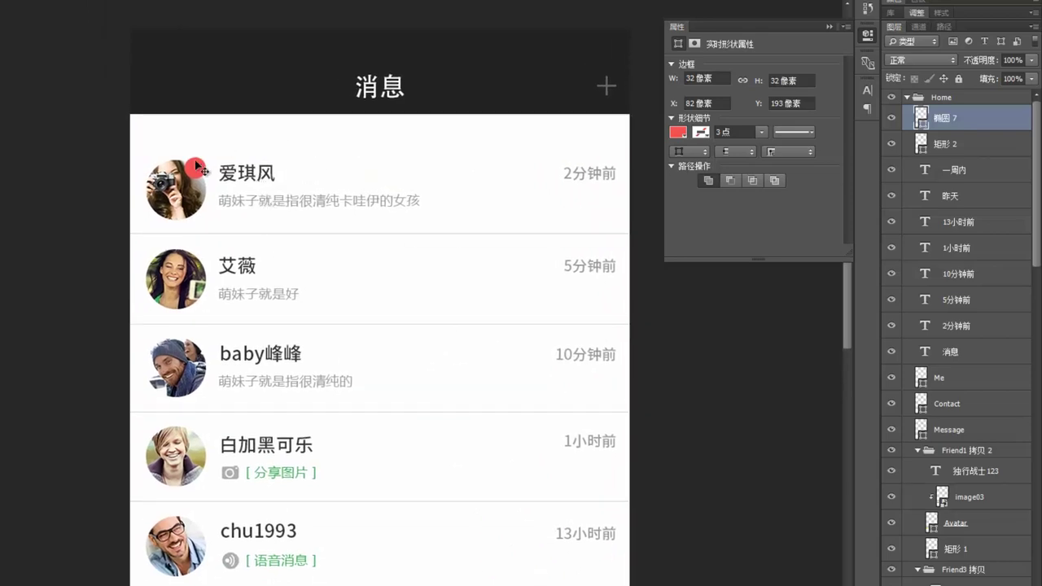
key("t")
left_click(233, 132)
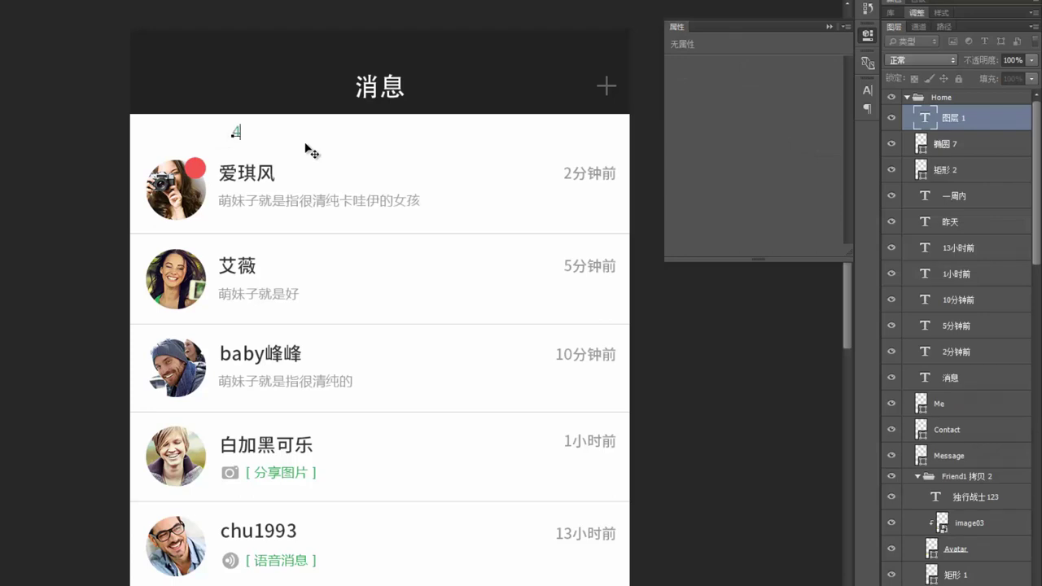
key("ctrl+Return")
left_click_drag(305, 147, 257, 171)
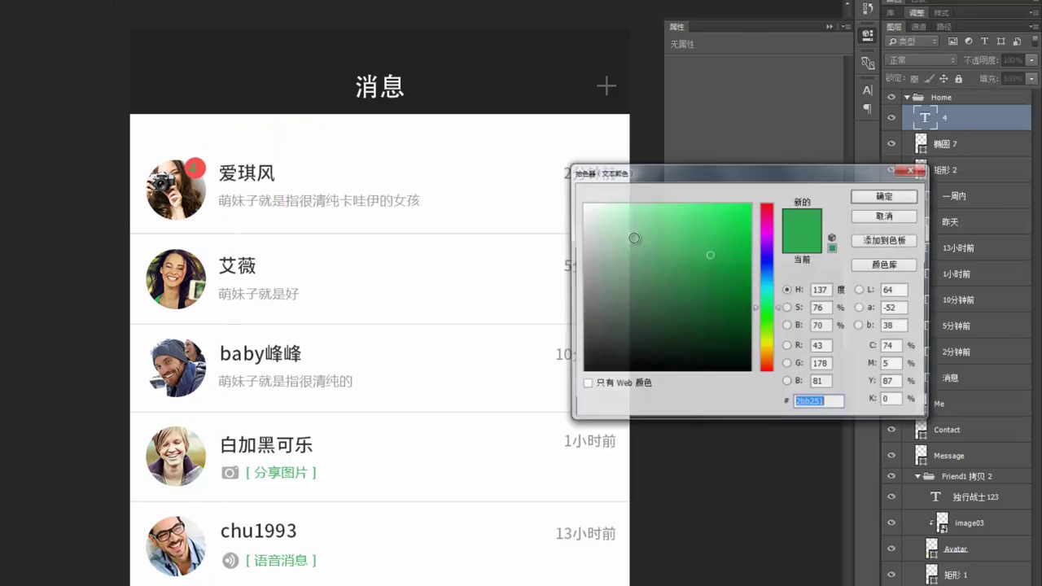
left_click_drag(635, 239, 491, 163)
key("Return")
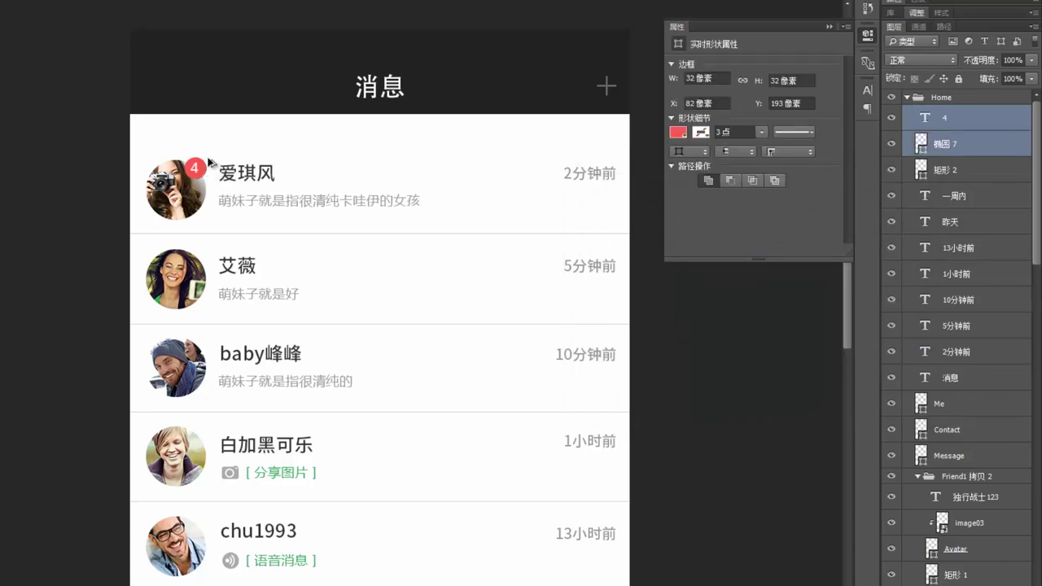
Copy the badge onto the second, fourth and fifth avatars with counts 8, 1 and 15, nudging the "15" badge up 4 px
left_click_drag(210, 173, 211, 265)
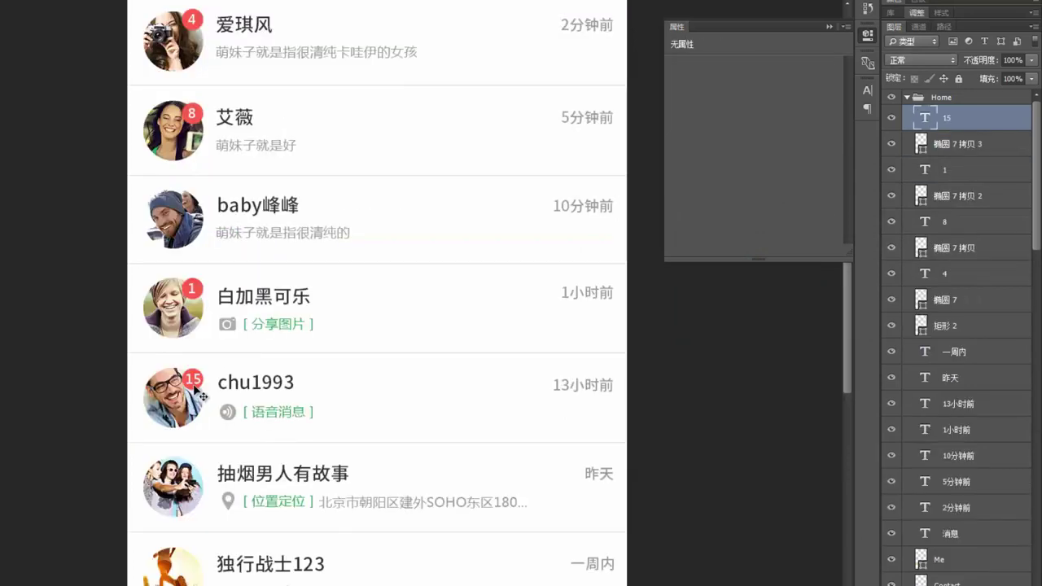
left_click(195, 387, "shift")
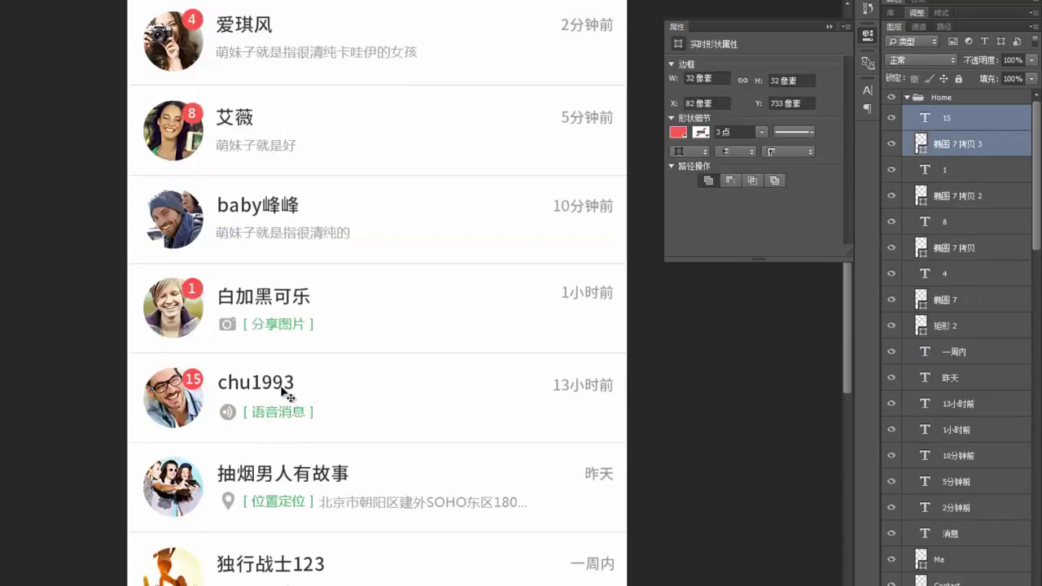
key("Up")
key("Up")
key("Up")
key("Up")
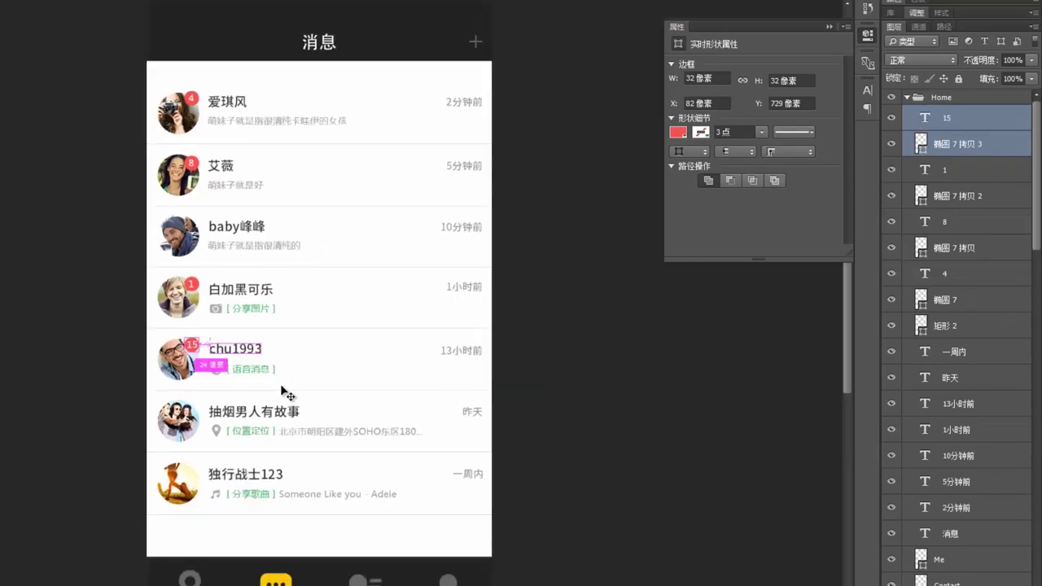
key("ctrl+minus")
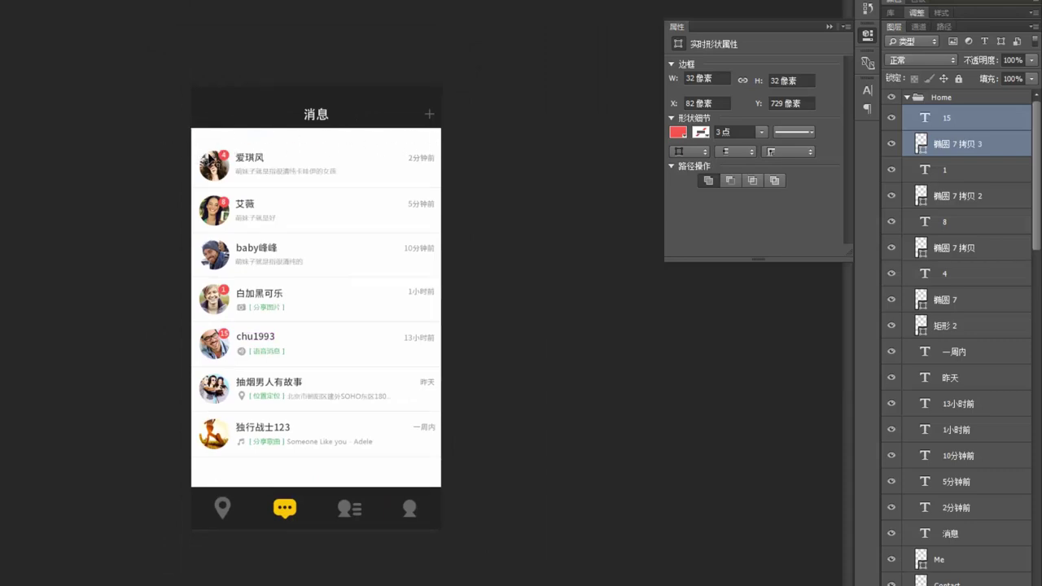
left_click_drag(468, 150, 121, 465)
left_click_drag(295, 338, 296, 322)
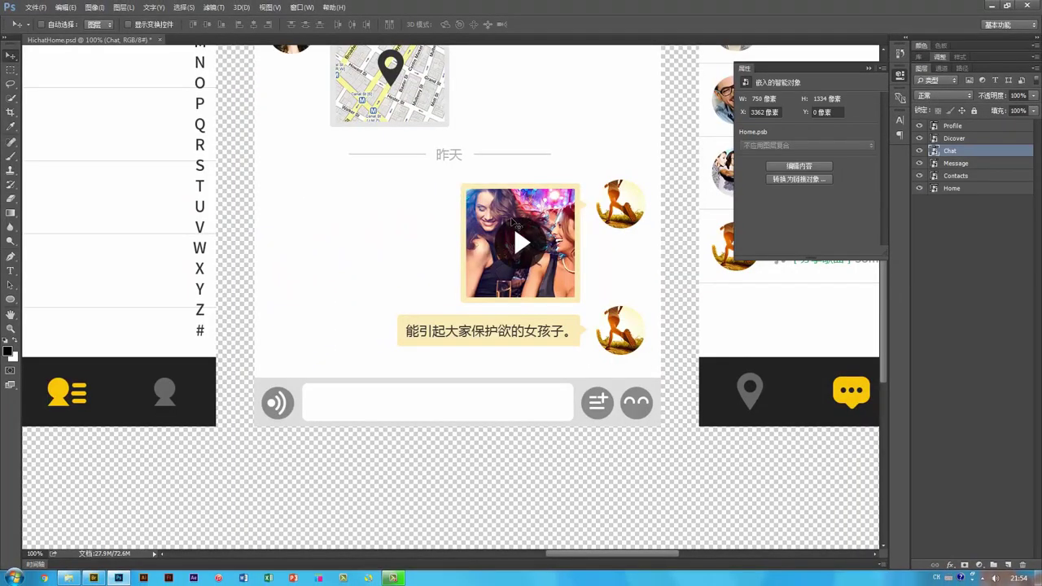
Swap the Chat and Message screens in HichatHome.psd, placing Message between Contacts and Chat, and collapse the Properties panel
key("ctrl+minus")
key("ctrl+minus")
key("ctrl+minus")
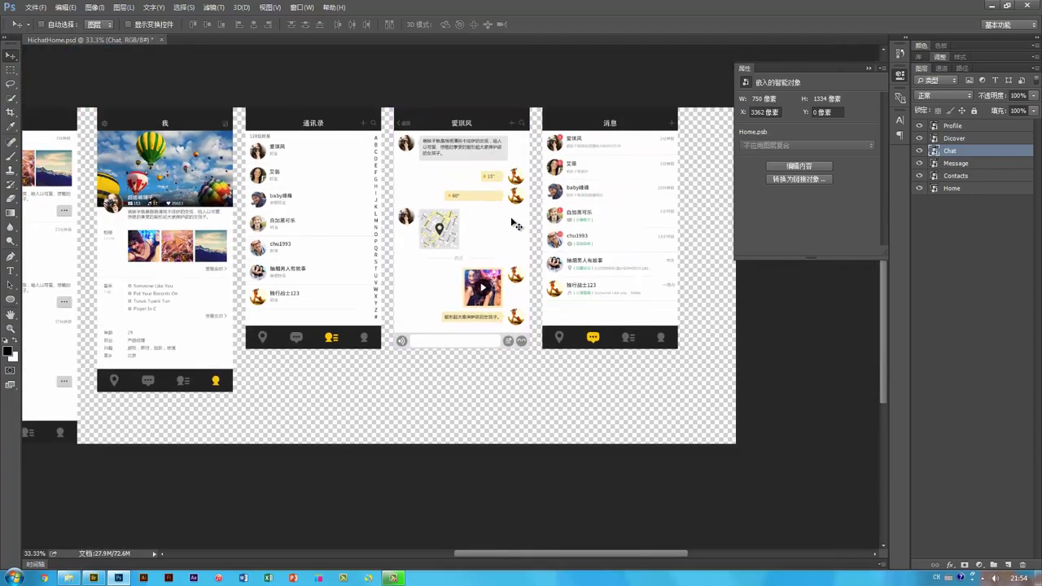
left_click_drag(584, 232, 446, 260)
left_click(453, 250, "shift")
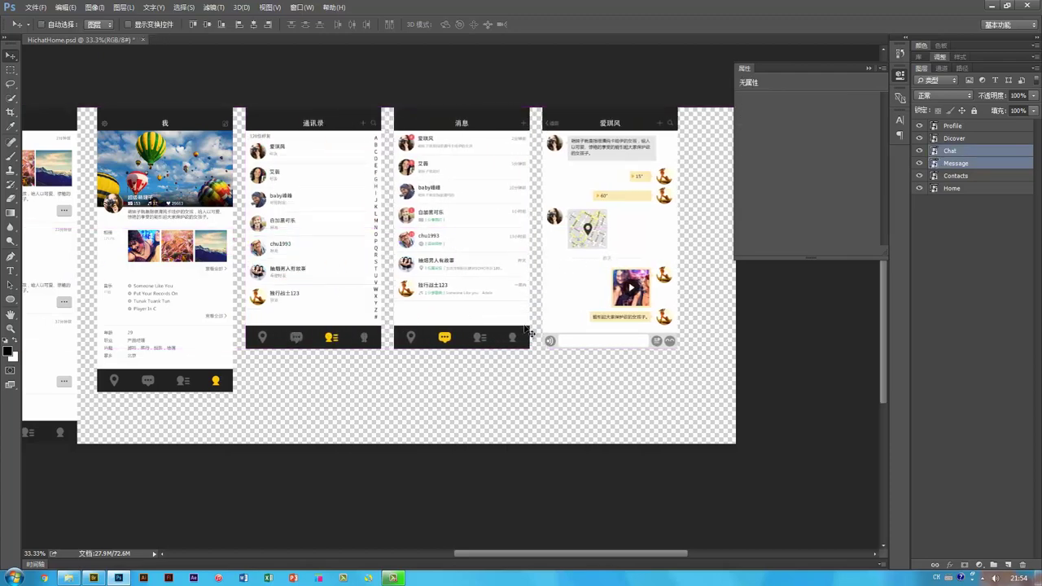
left_click(901, 75)
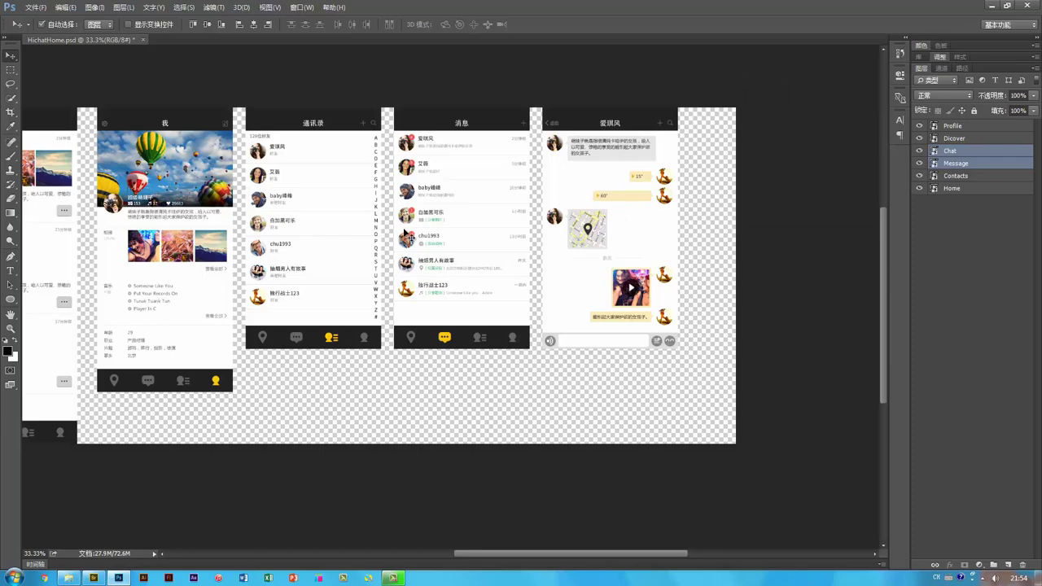
Examine the Contacts, Message and Chat screens side by side for consistency
scroll(405, 233, "up", 1)
scroll(411, 226, "up", 2)
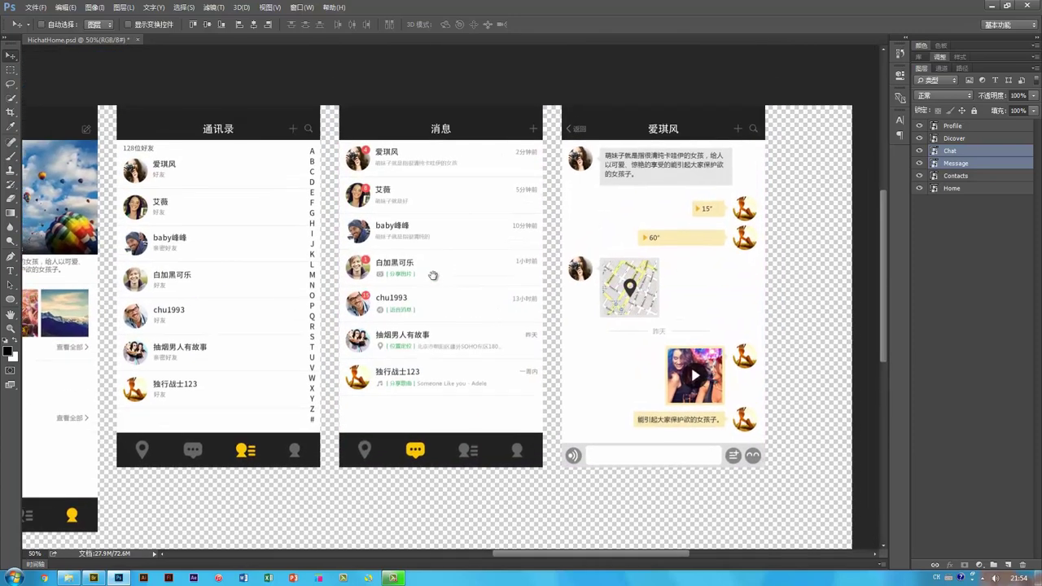
scroll(412, 326, "right", 2)
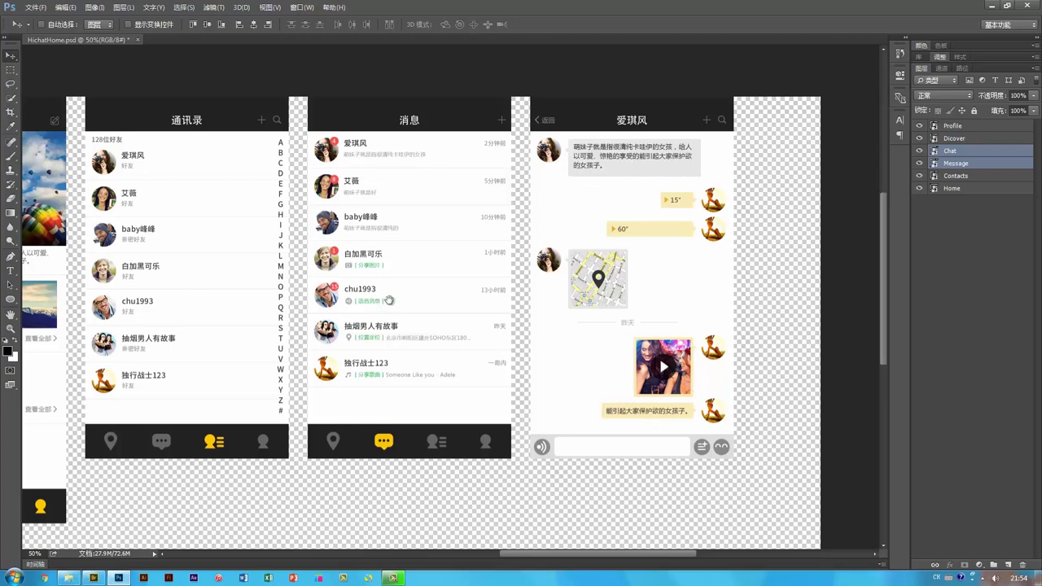
left_click_drag(374, 302, 378, 323)
left_click_drag(499, 349, 479, 350)
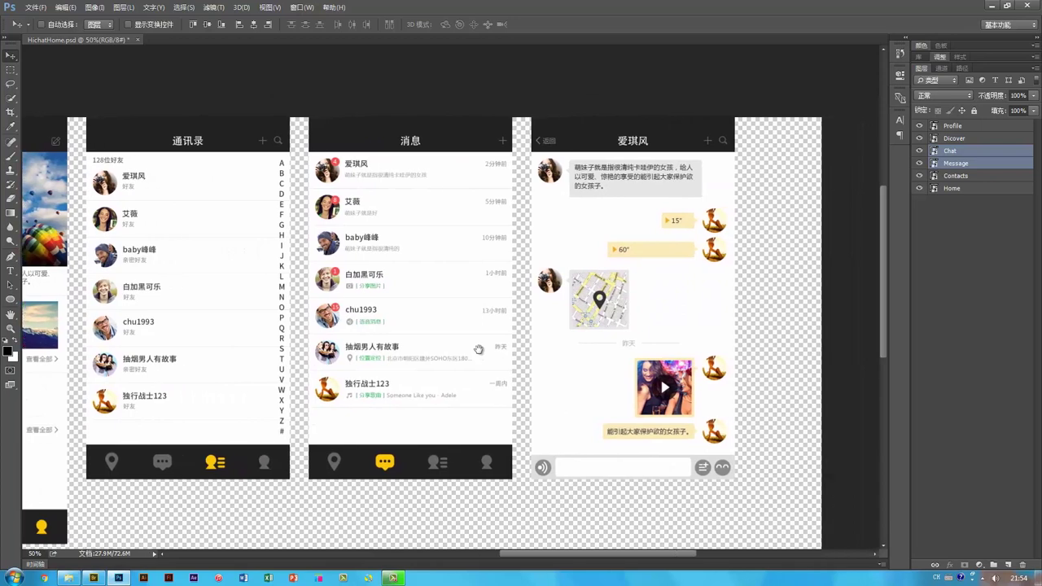
mouse_move(558, 363)
left_mouse_down()
mouse_move(577, 389)
mouse_move(577, 367)
left_mouse_up()
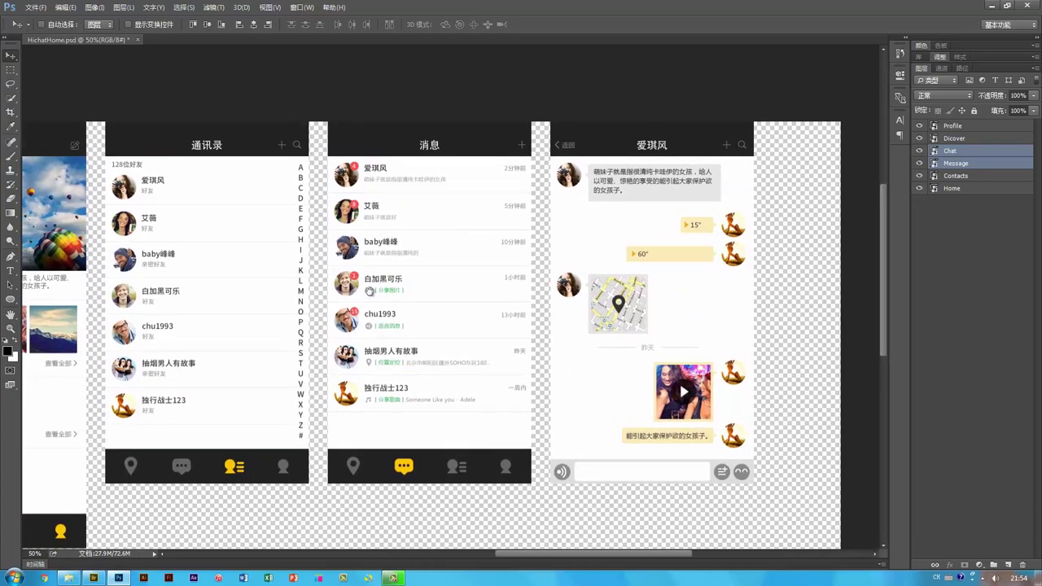
left_click_drag(369, 320, 466, 300)
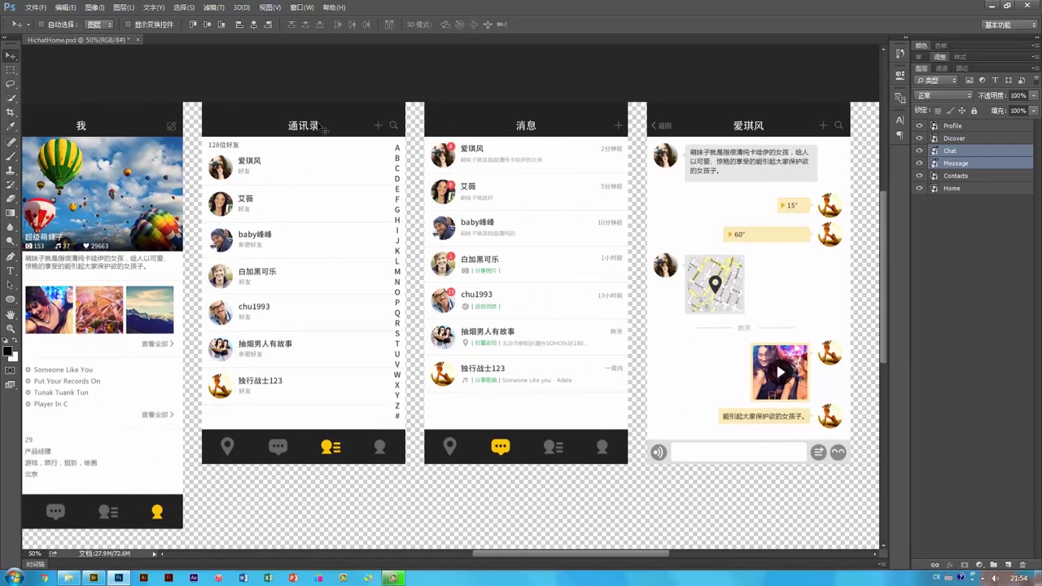